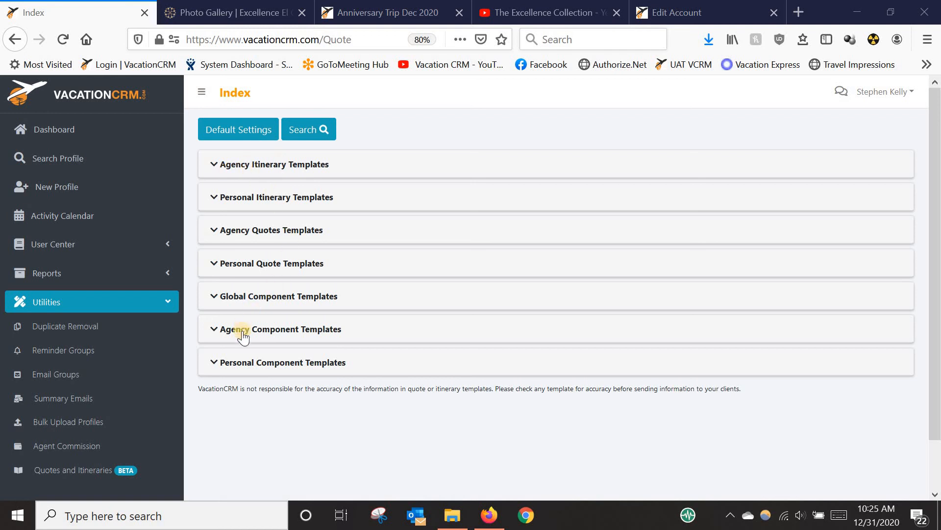
Step: Check the "Can create and edit System Quote Templates" permission on the Edit Account page, and return to the template index
click(664, 11)
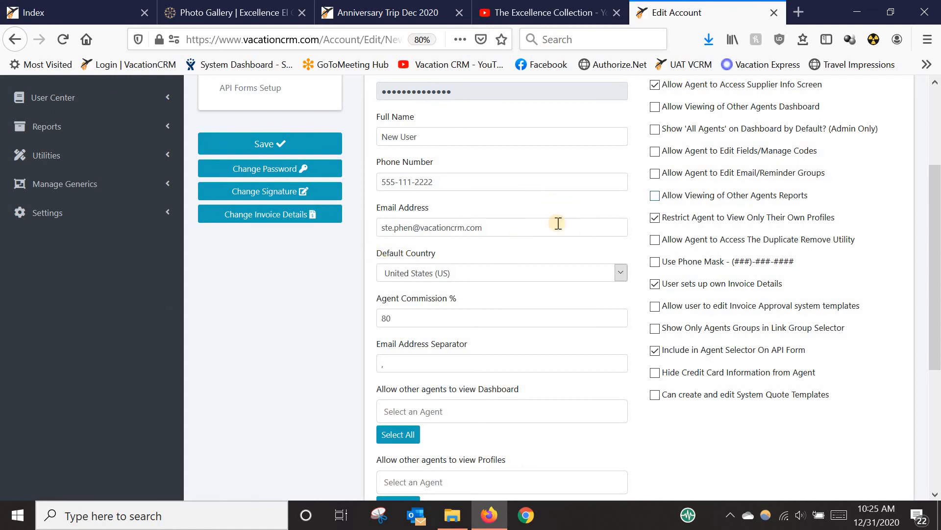
drag(671, 396, 806, 396)
click(729, 414)
click(46, 13)
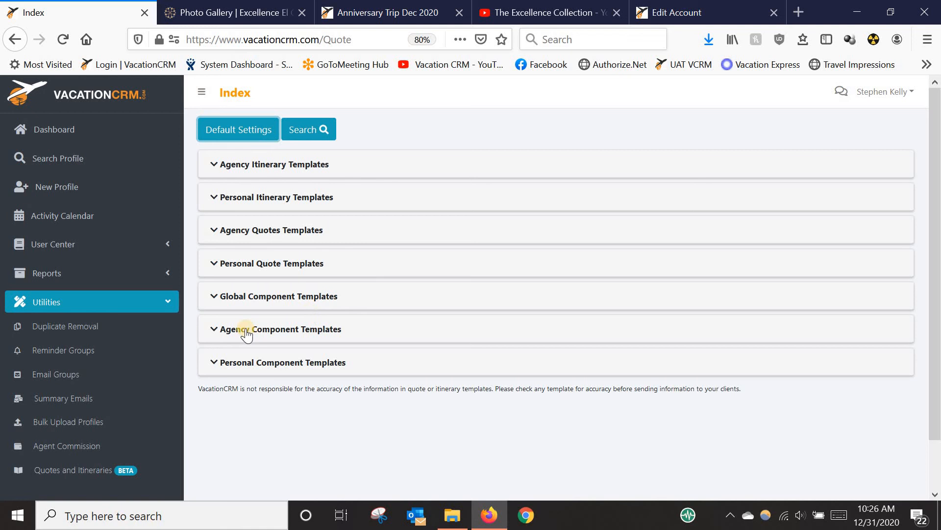
Step: Open the DR - Punta Cana folder in the Global Component Templates section, dismissing any folder deletion prompt
click(256, 295)
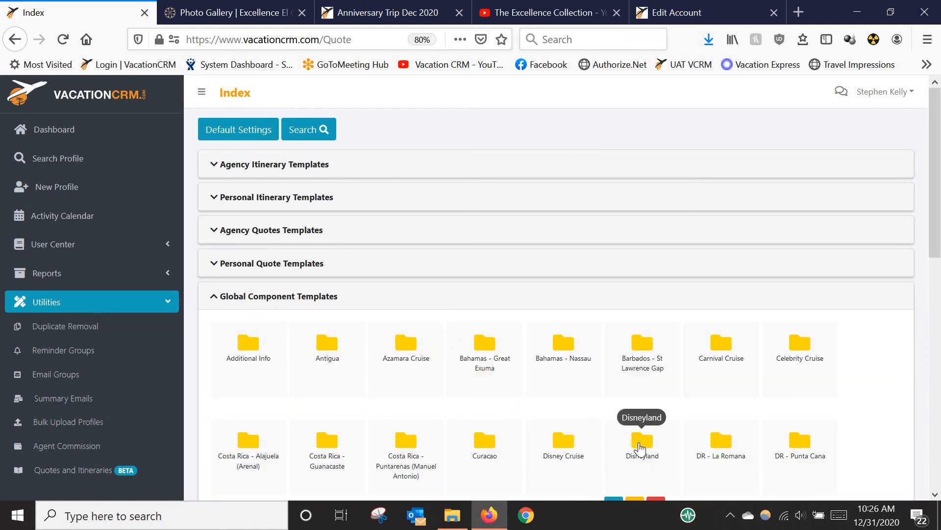
scroll(704, 435, down, 2)
scroll(760, 398, down, 3)
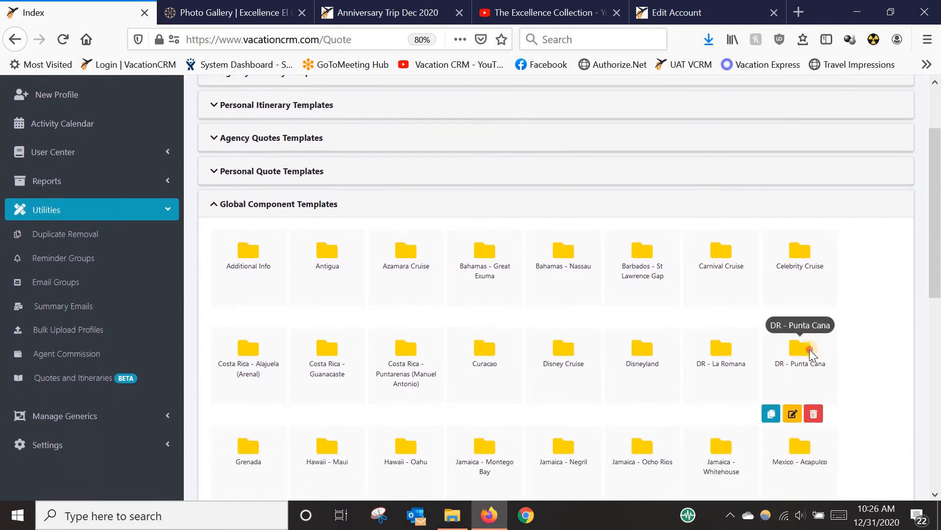
click(799, 347)
click(614, 322)
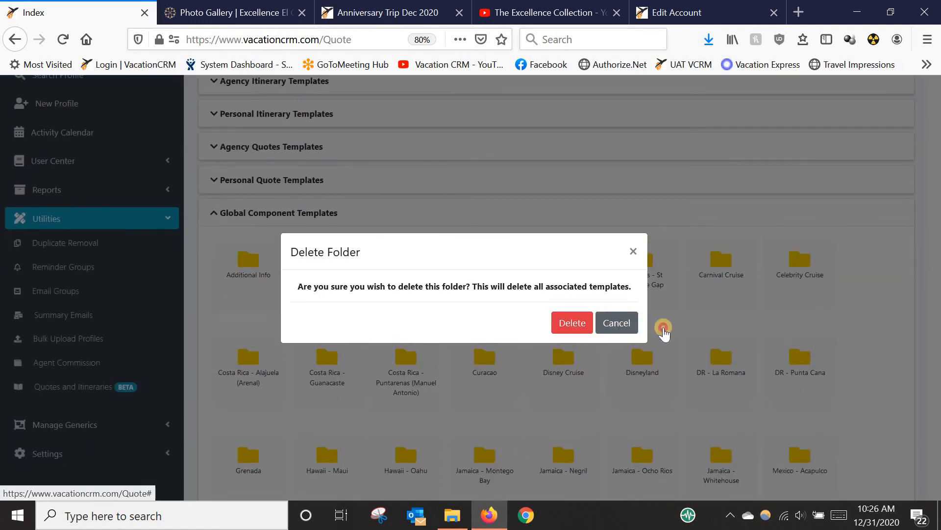
click(808, 367)
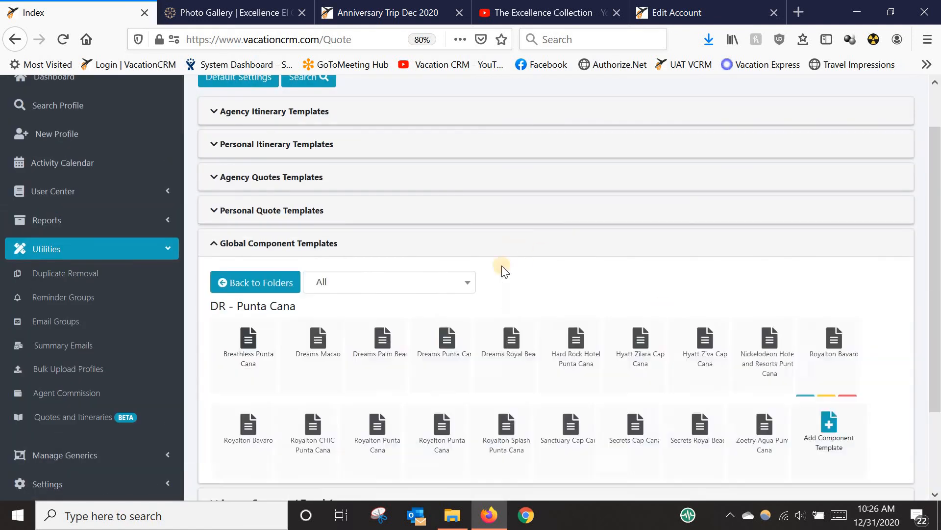
Step: Examine the resort templates in the DR - Punta Cana folder, return to the folder list and collapse the Global Component Templates section
scroll(278, 362, down, 2)
scroll(278, 362, down, 3)
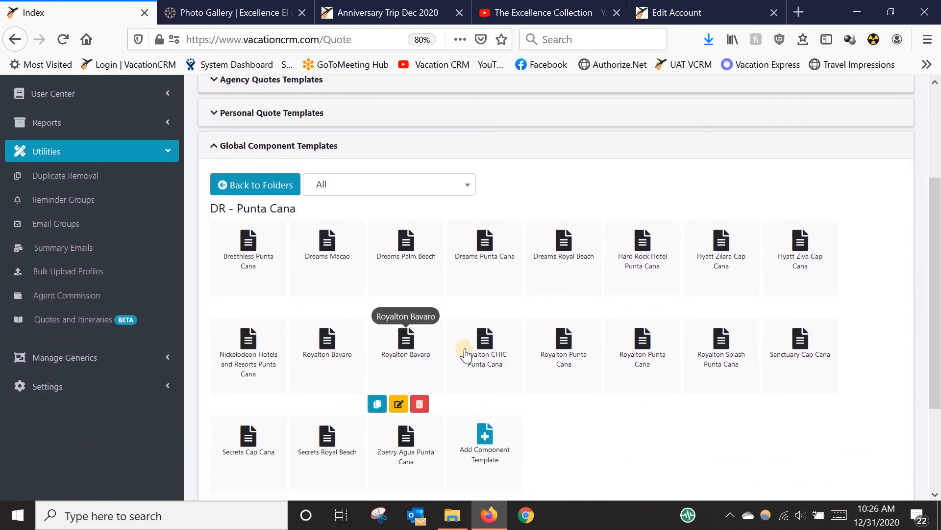
click(273, 190)
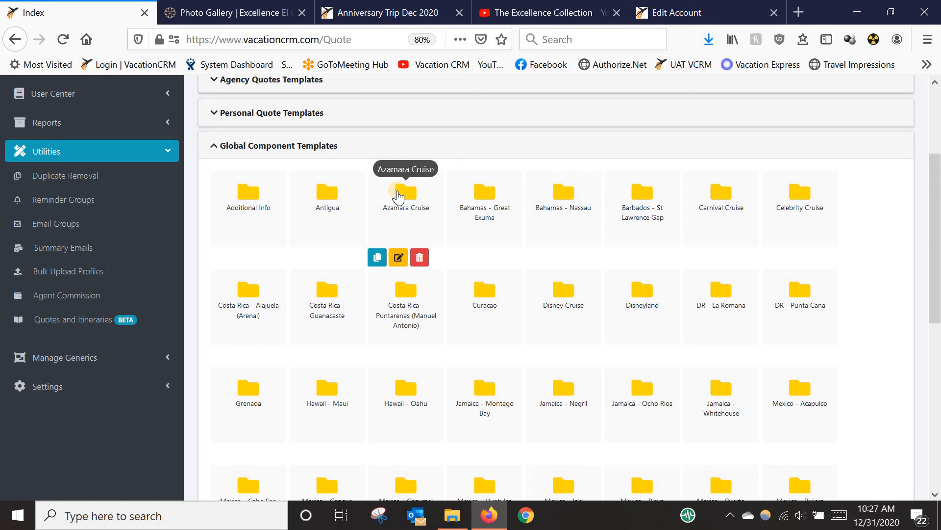
click(269, 148)
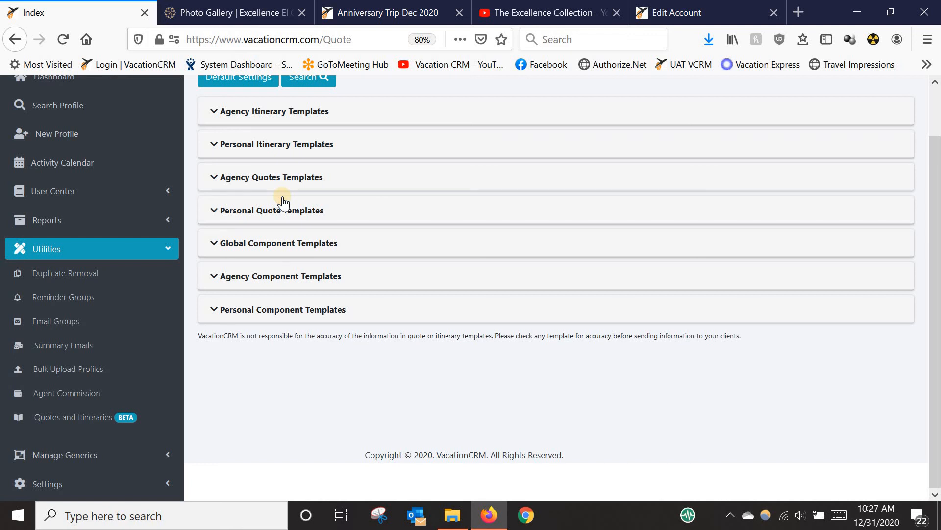
Step: Open the default template settings and review the Book Now URL, logo, editor font size, and itinerary email subject and body
scroll(273, 206, up, 2)
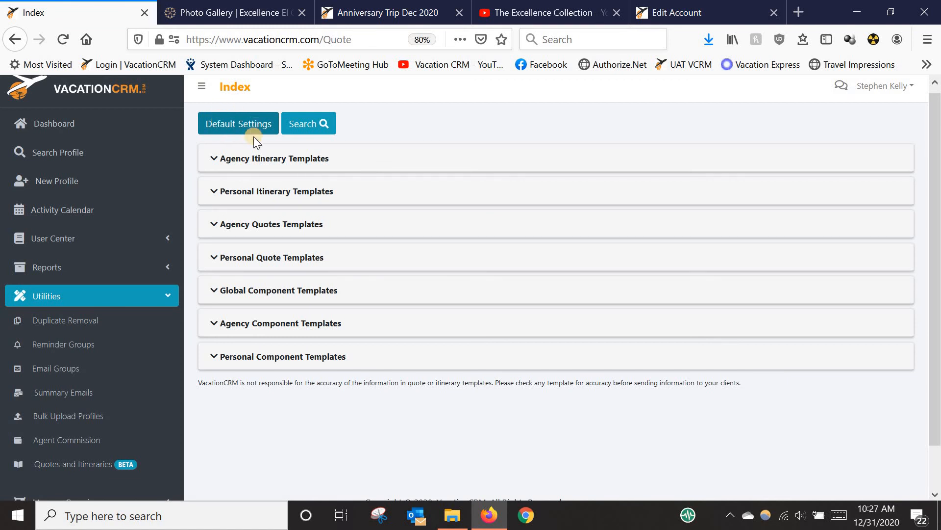
click(229, 123)
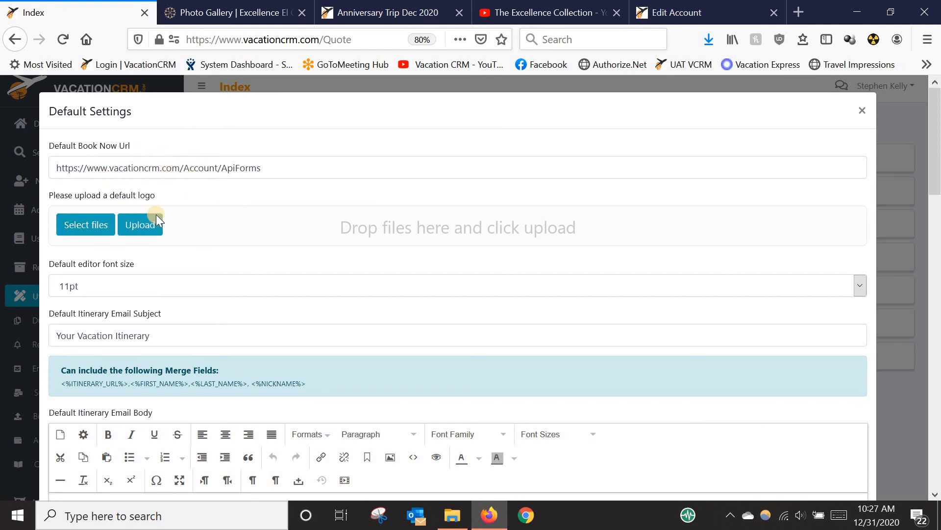
scroll(156, 215, down, 3)
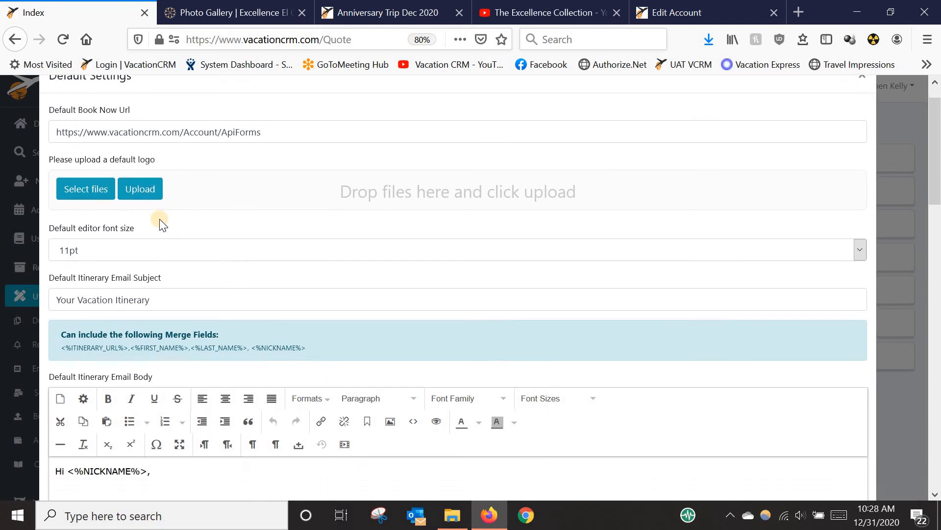
scroll(184, 249, down, 2)
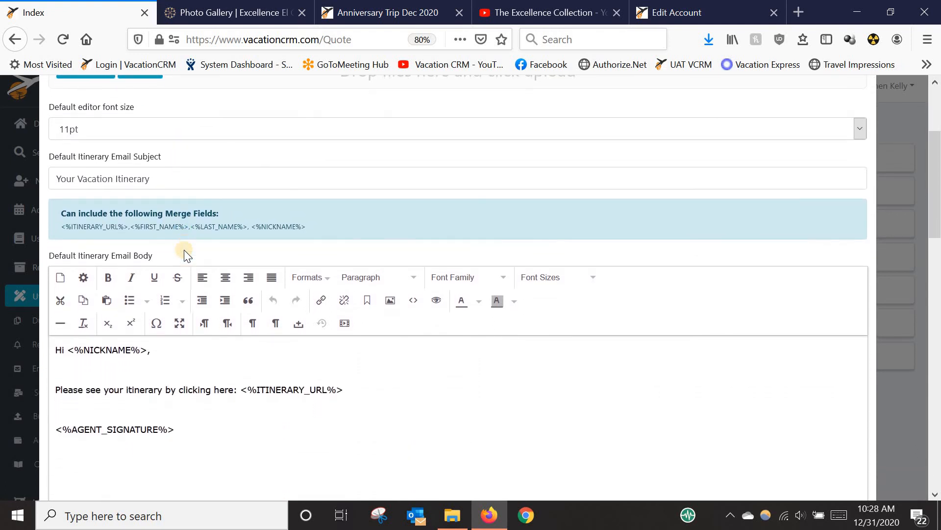
scroll(184, 249, down, 1)
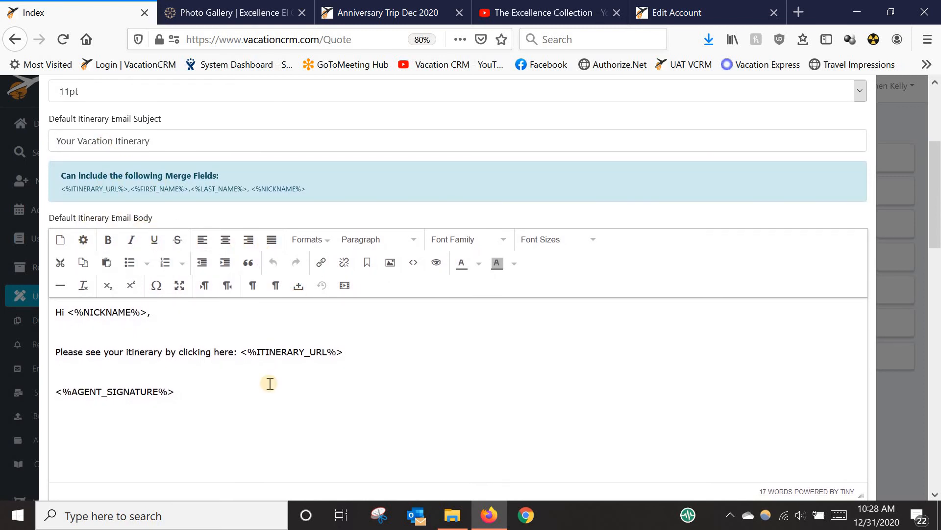
scroll(188, 364, down, 10)
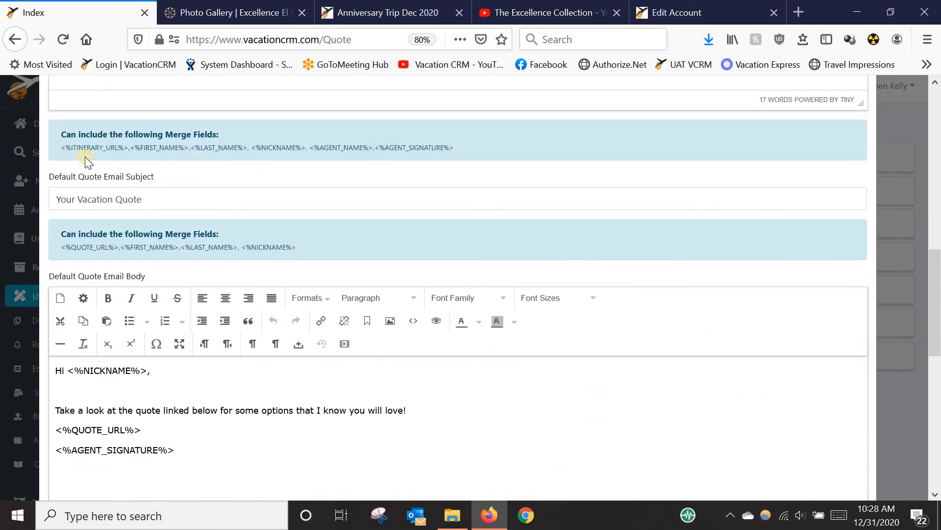
Step: Review the default quote email subject, body and merge fields, as well as the default main images
scroll(114, 361, down, 1)
scroll(114, 362, down, 3)
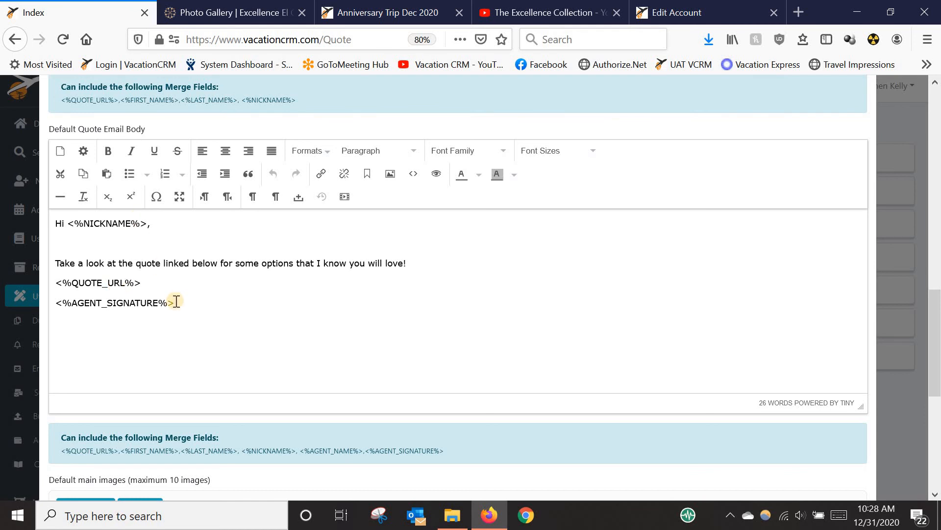
scroll(221, 297, down, 4)
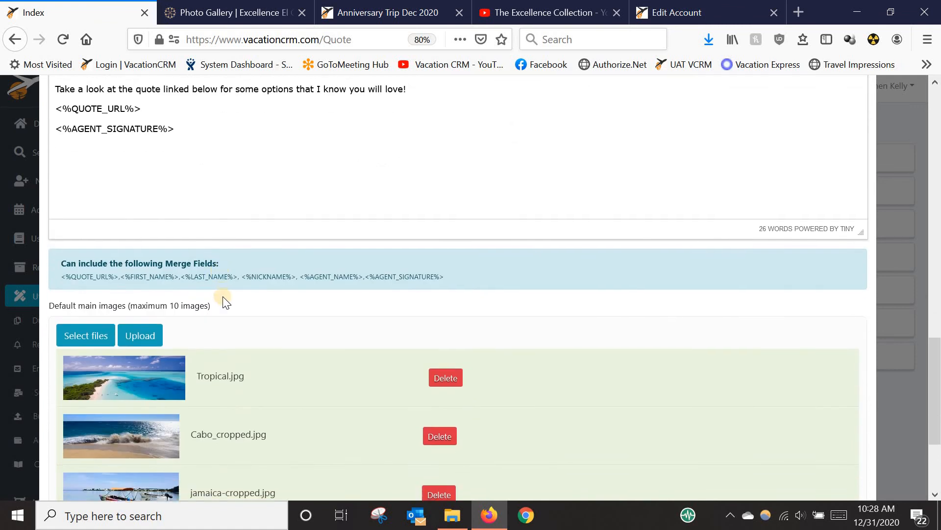
scroll(230, 297, down, 3)
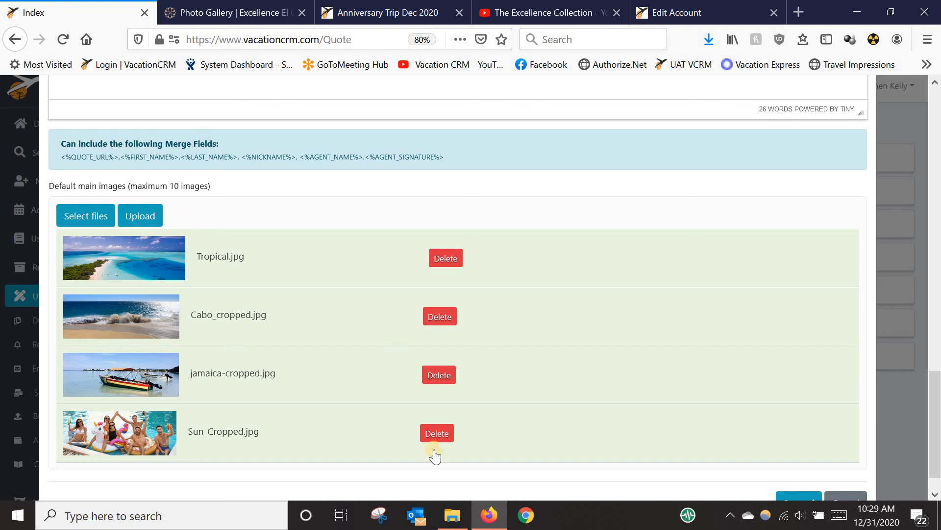
Step: Switch to File Explorer, view the pictures in the Quote main images folder, and return to the Quote Template Pictures folder
click(452, 515)
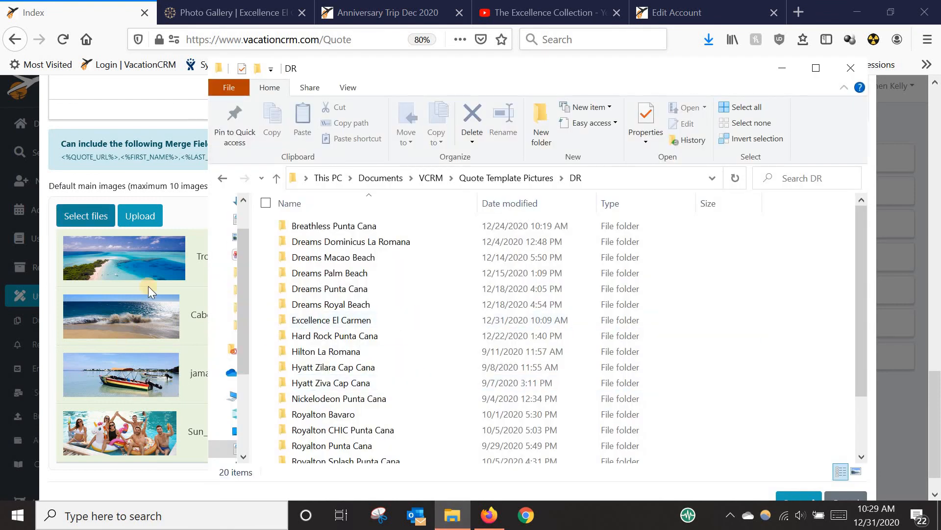
click(479, 178)
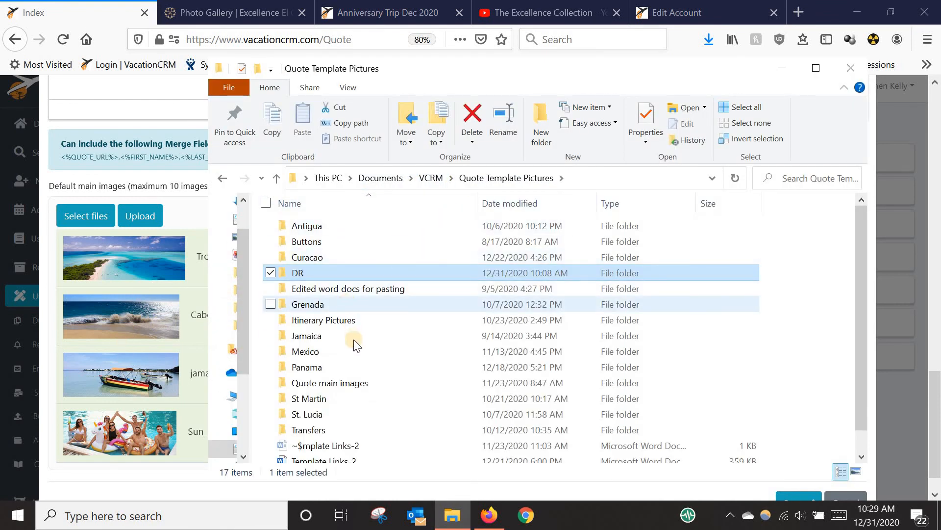
double_click(349, 383)
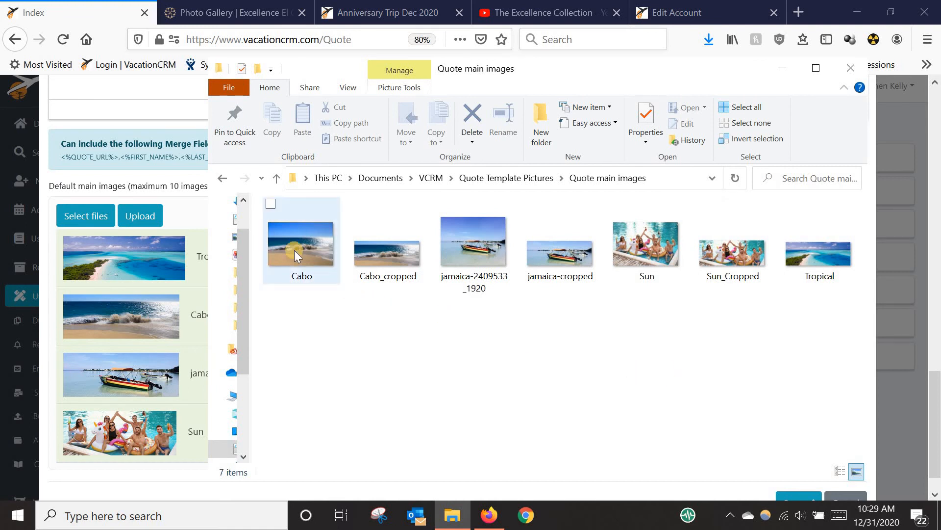
mouse_move(294, 250)
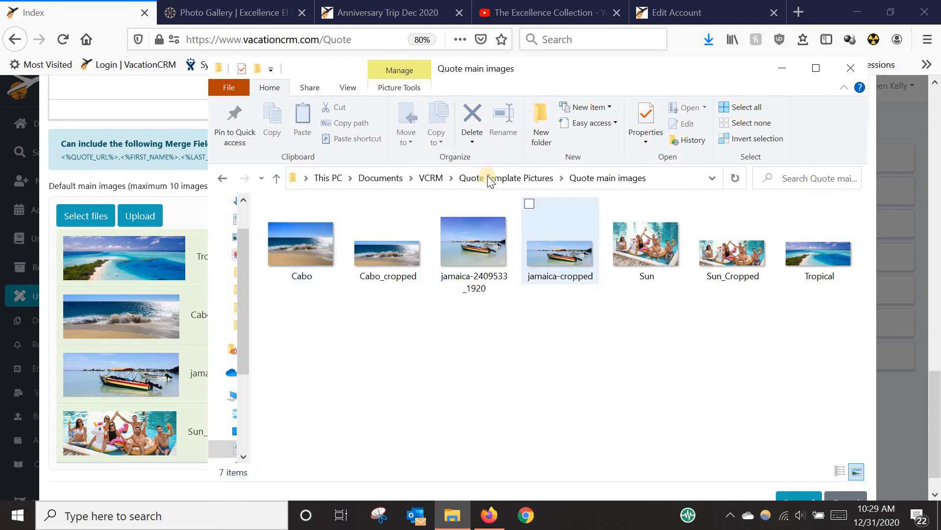
click(535, 179)
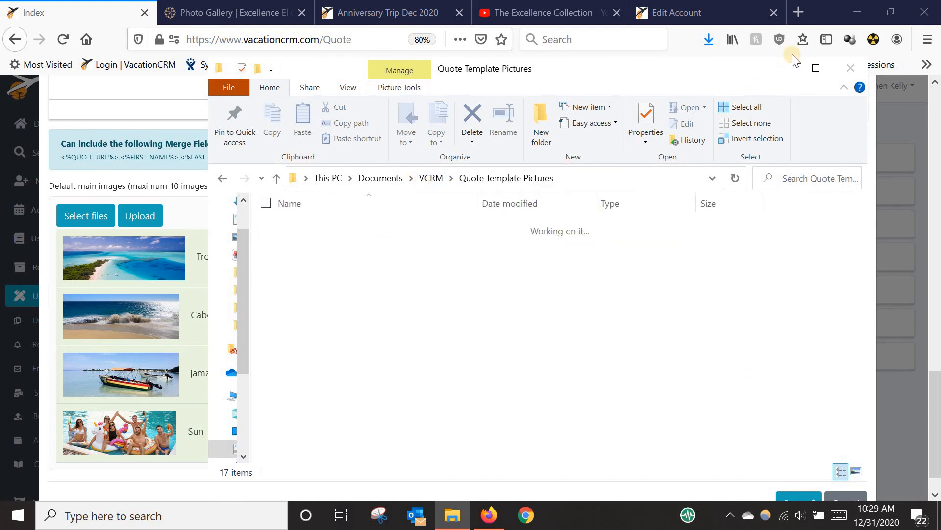
Step: Return to the browser's default template settings, look over the main images again, and close the settings without saving
click(782, 68)
scroll(281, 258, down, 1)
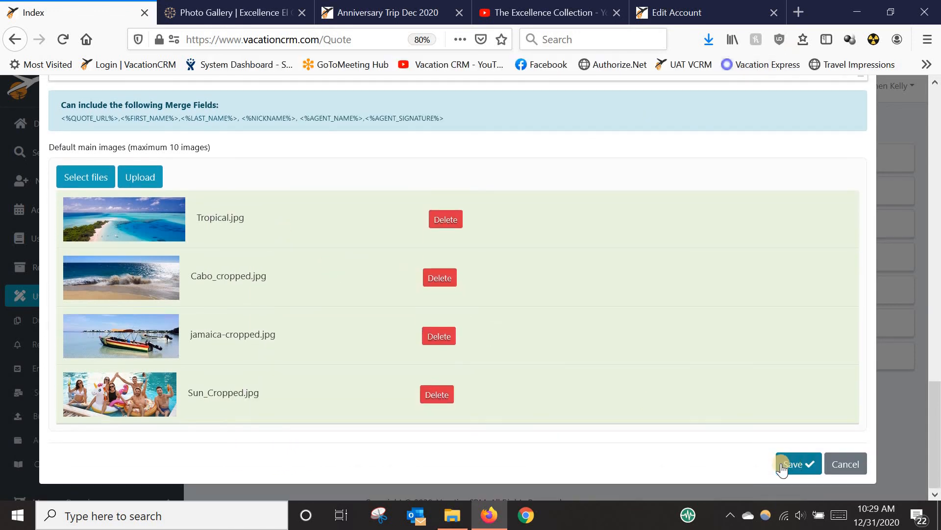
scroll(788, 440, up, 3)
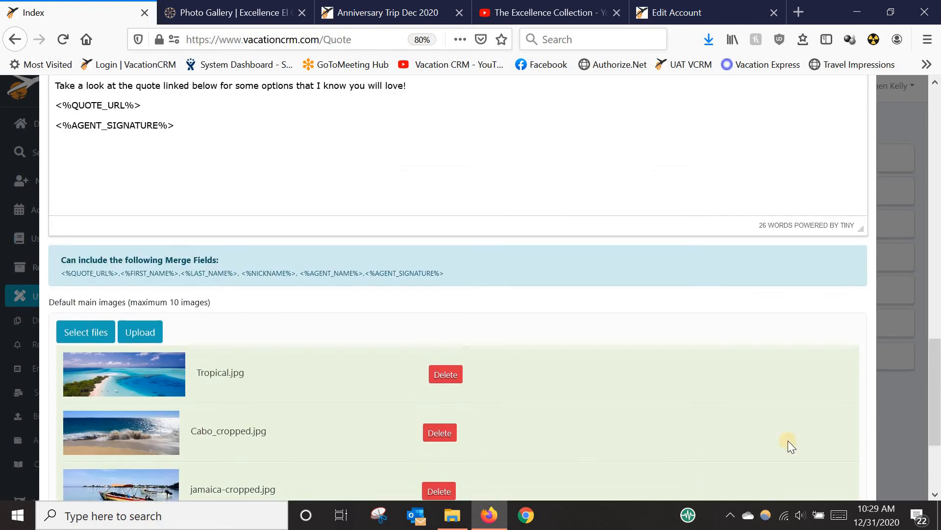
scroll(836, 435, down, 3)
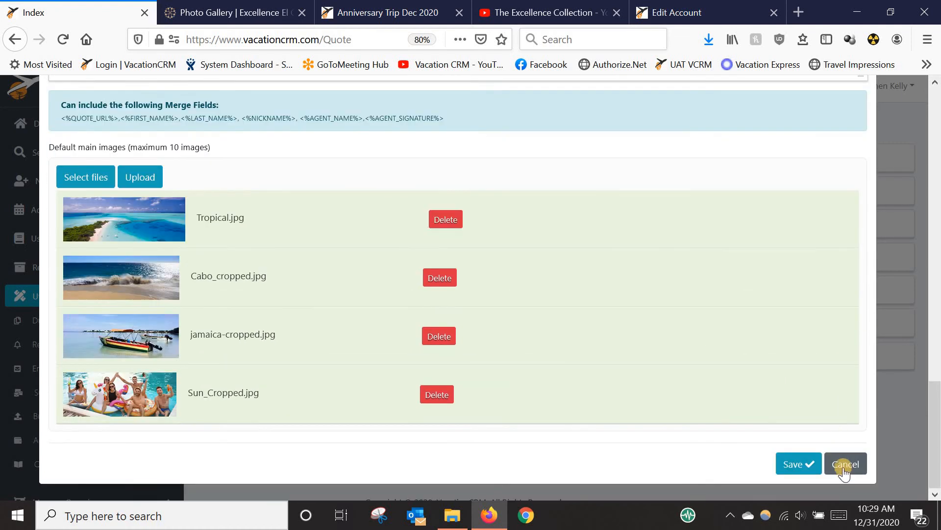
click(843, 463)
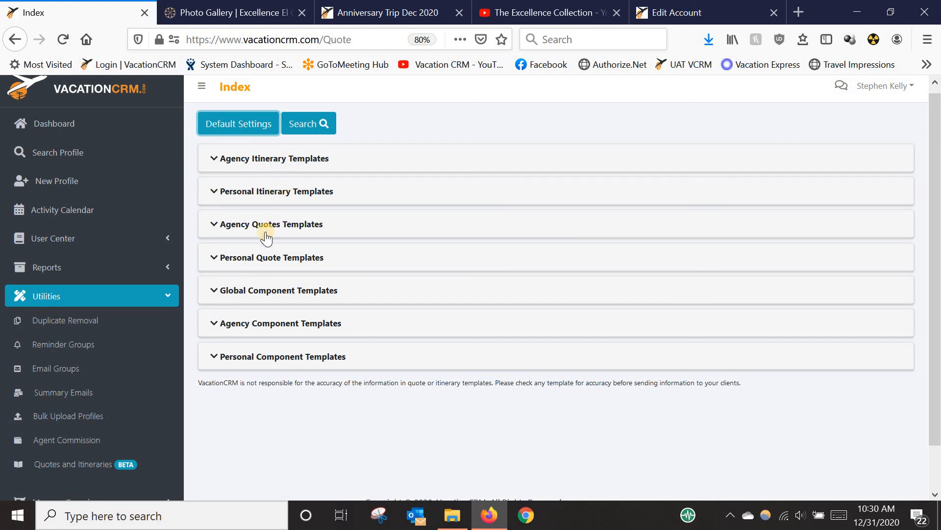
Step: Compare the folders in the Global Component Templates section with those in the Agency Component Templates section
click(275, 291)
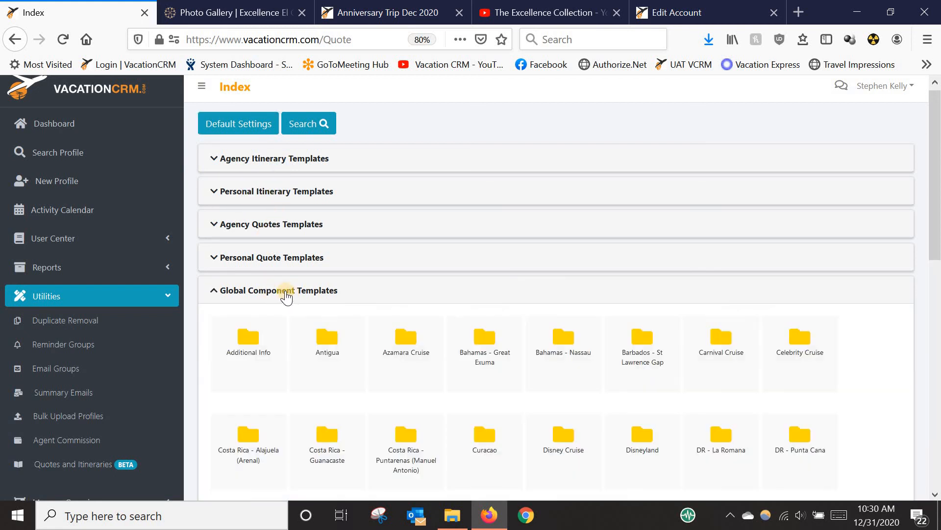
click(274, 298)
scroll(260, 299, down, 2)
click(251, 280)
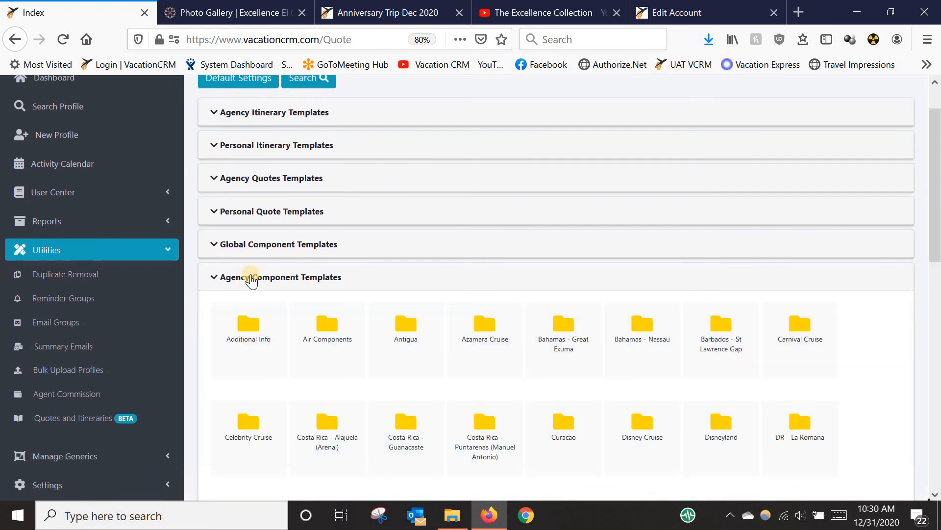
scroll(358, 289, down, 3)
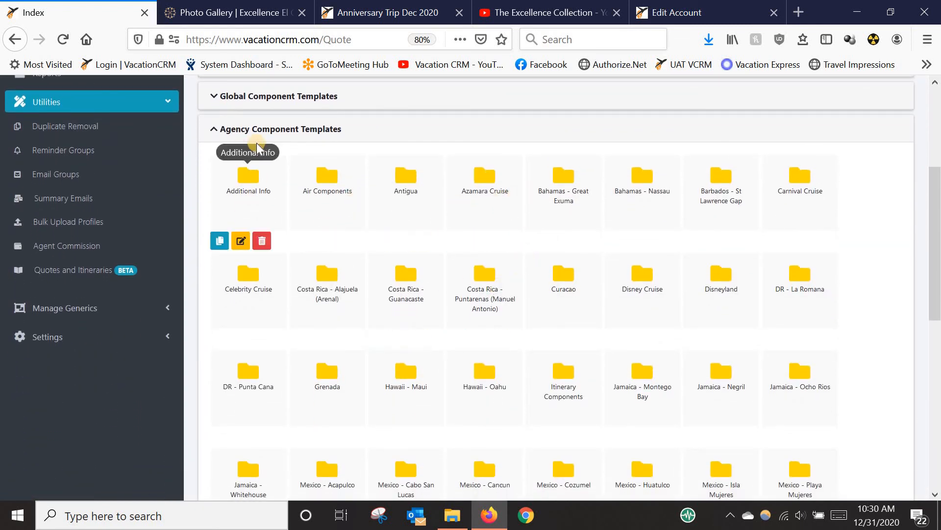
scroll(284, 191, up, 2)
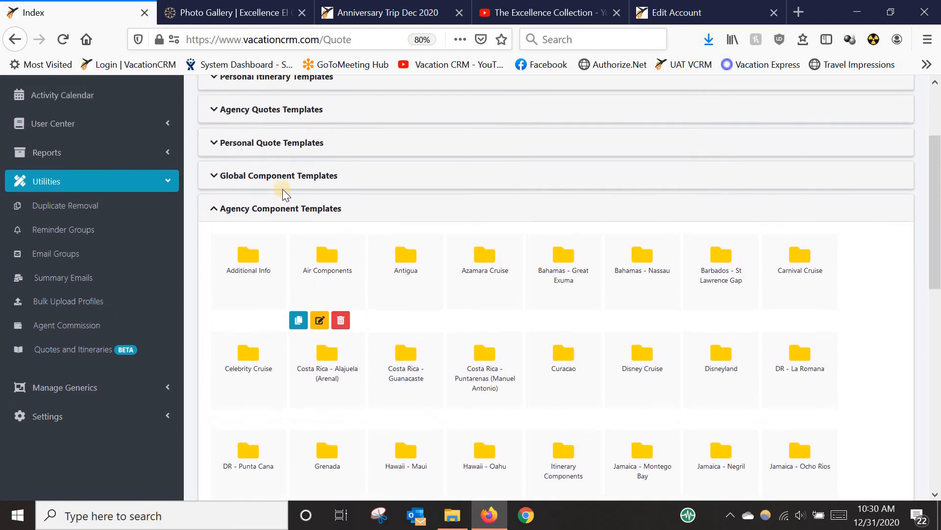
Step: Expand the Global Component Templates section again and examine its folders along with their duplicate, edit and delete options
click(283, 193)
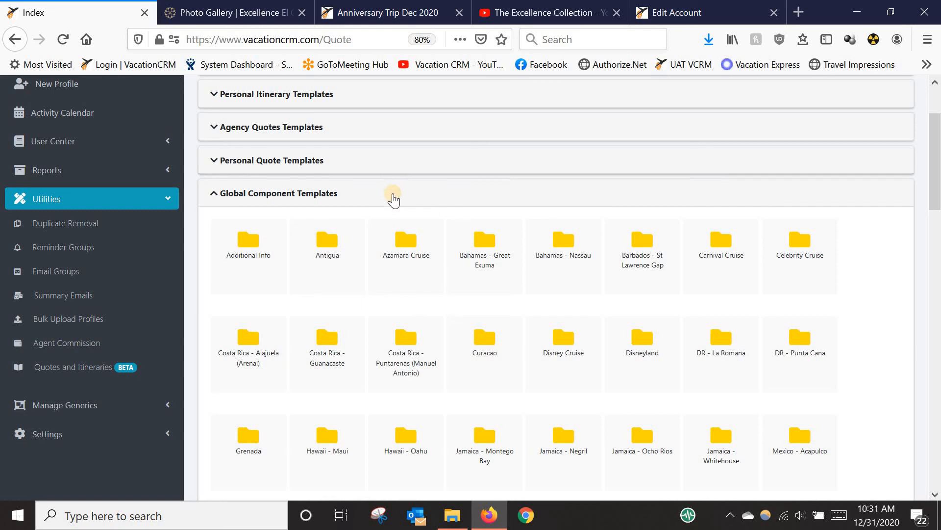
mouse_move(399, 259)
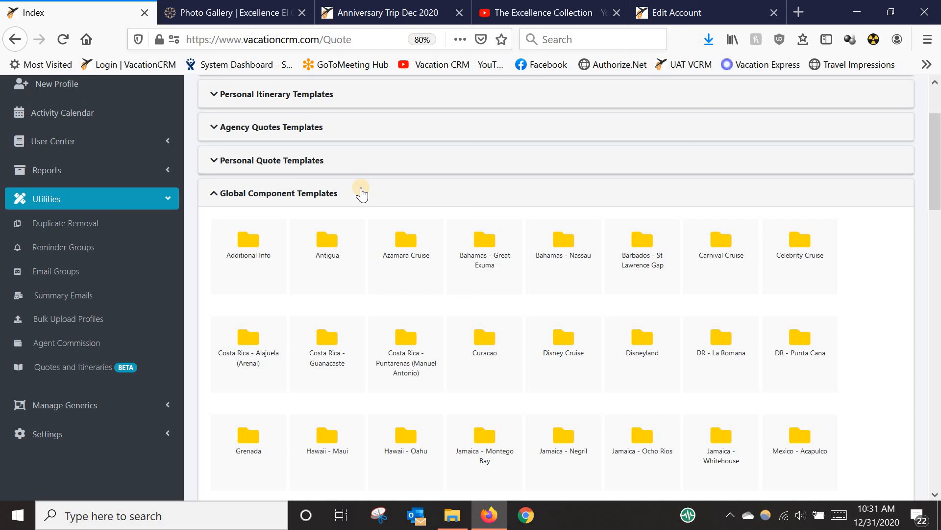
scroll(676, 320, down, 1)
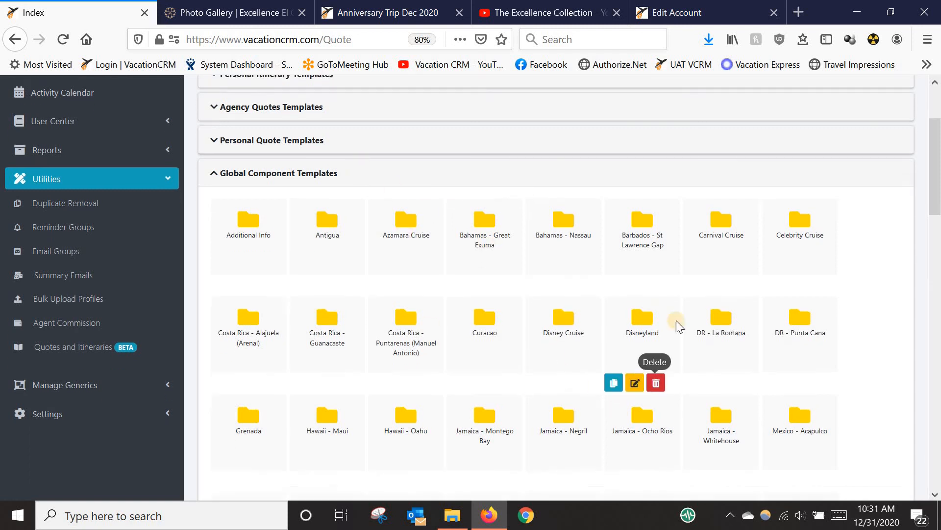
scroll(677, 325, down, 3)
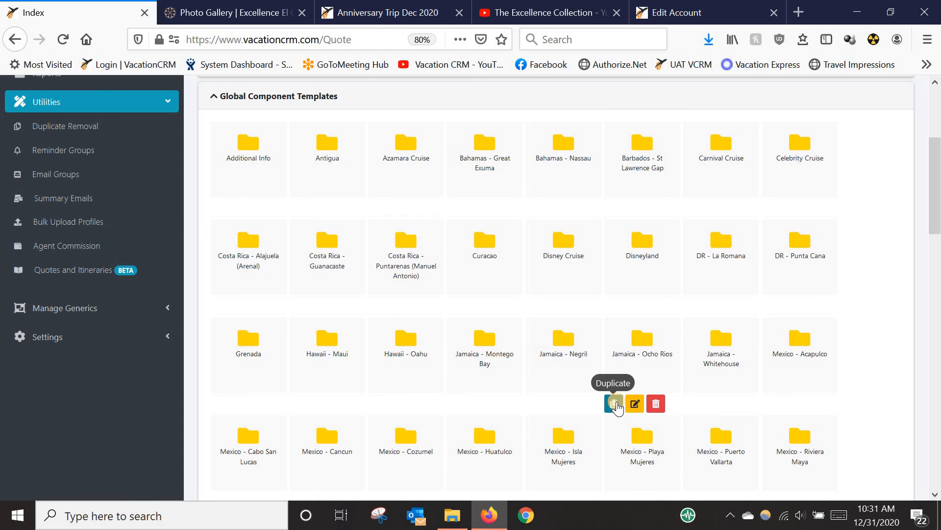
Step: Open the Mexico - Playa Mujeres folder in Global Component Templates and examine its templates with their duplicate, edit and delete options
scroll(616, 405, down, 12)
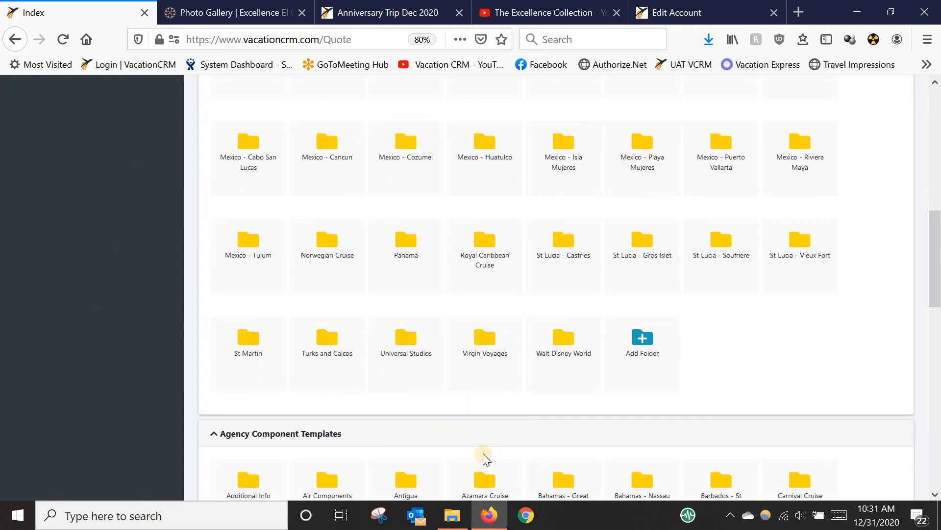
click(644, 145)
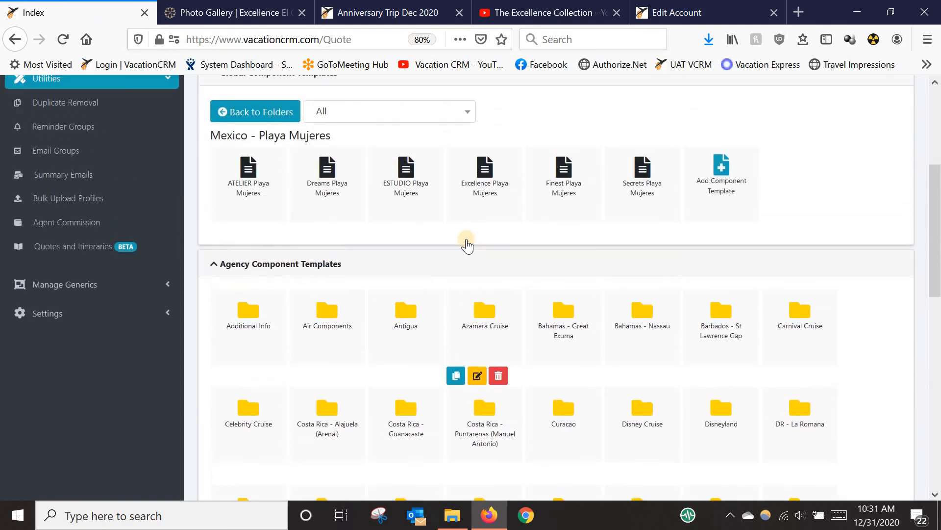
scroll(467, 245, up, 3)
mouse_move(217, 358)
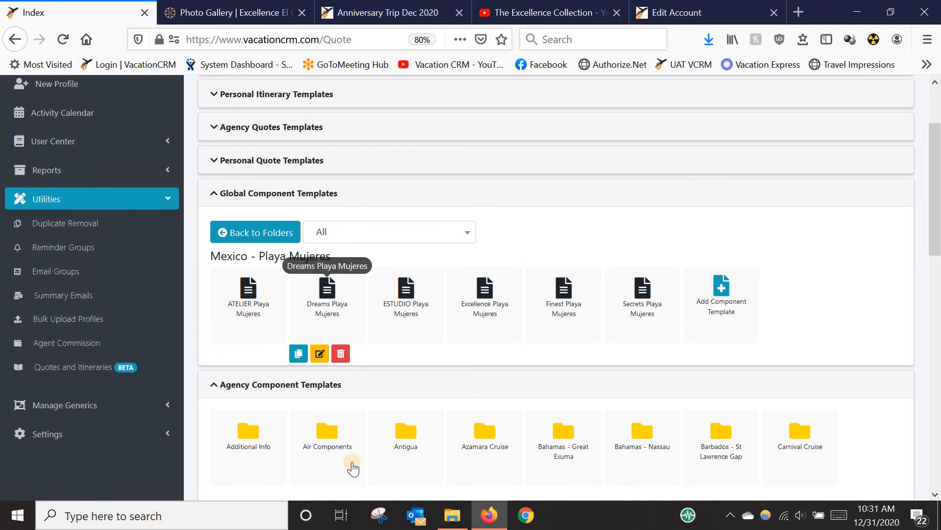
mouse_move(388, 326)
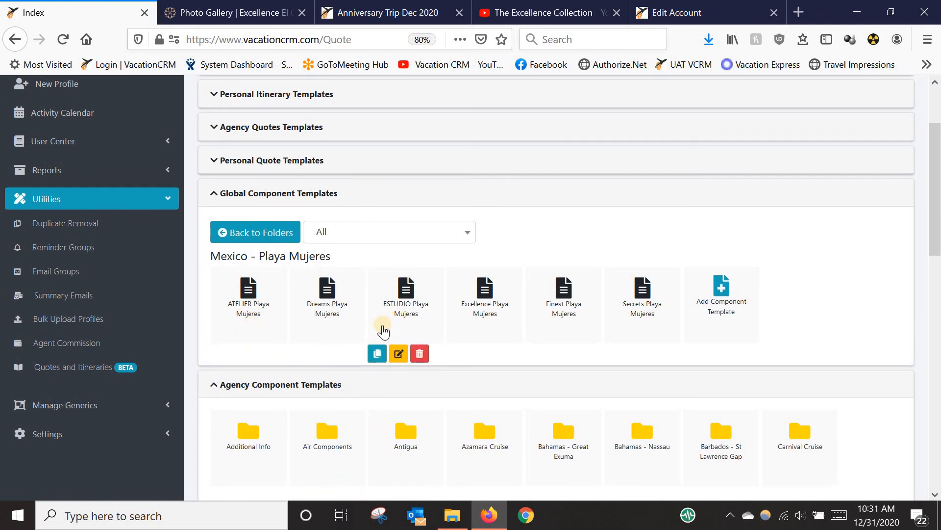
mouse_move(245, 349)
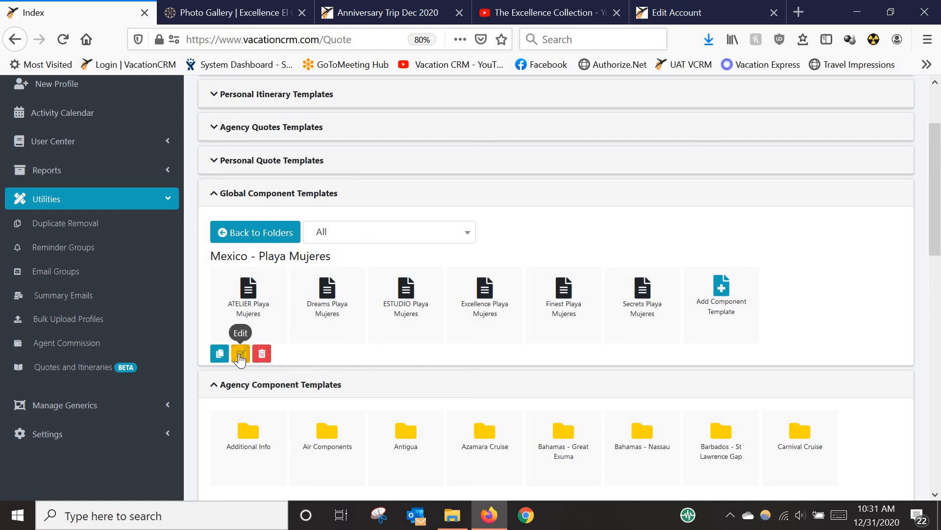
Step: Search the component templates for "excellence" and close the search without opening any of the templates
scroll(400, 289, up, 3)
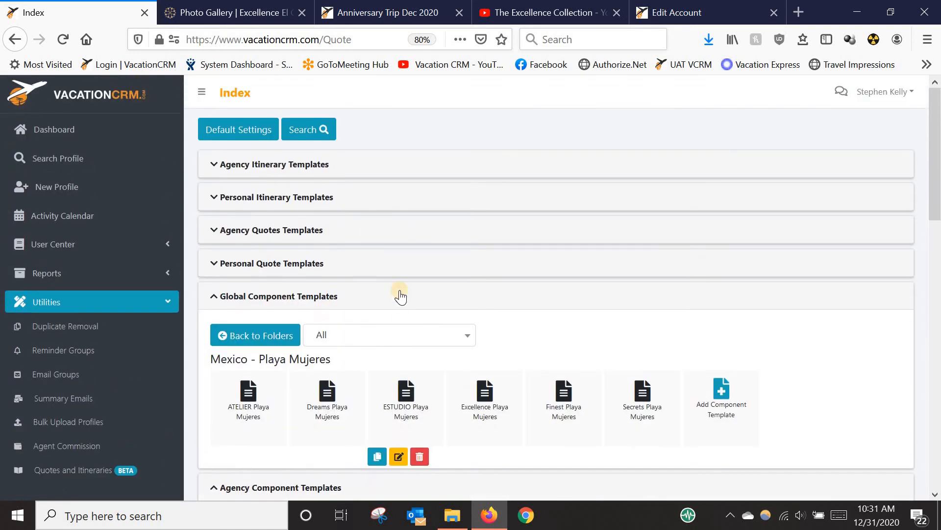
click(305, 133)
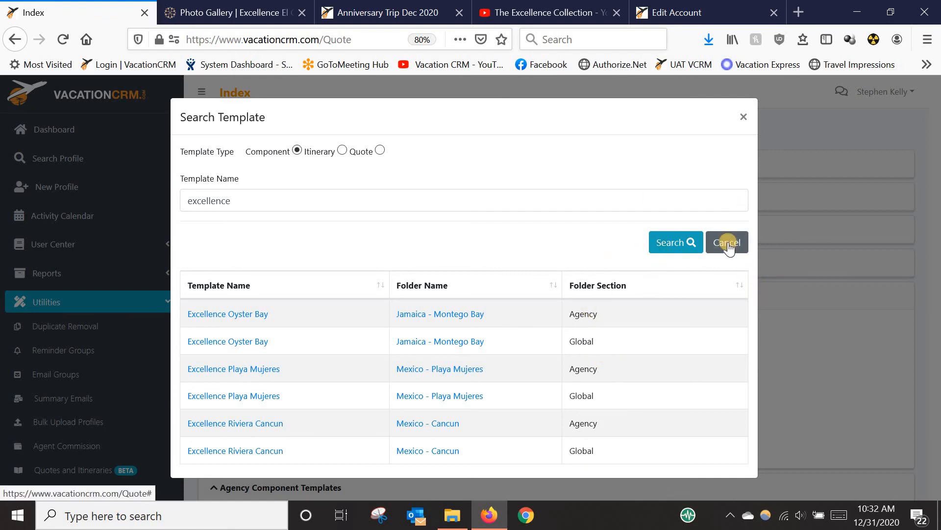
click(727, 243)
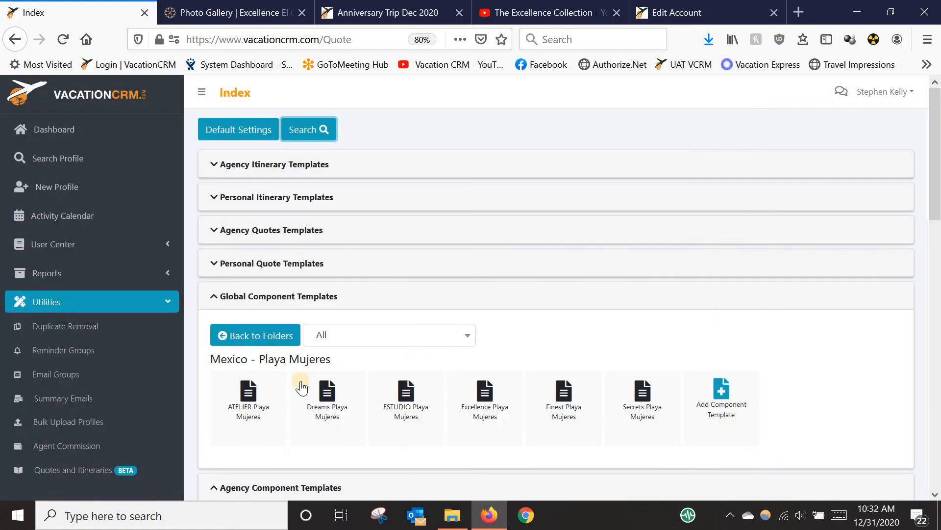
Step: Preview the Dreams Playa Mujeres component template, look through its resort details, amenities, accommodation descriptions and images, and close it
click(327, 398)
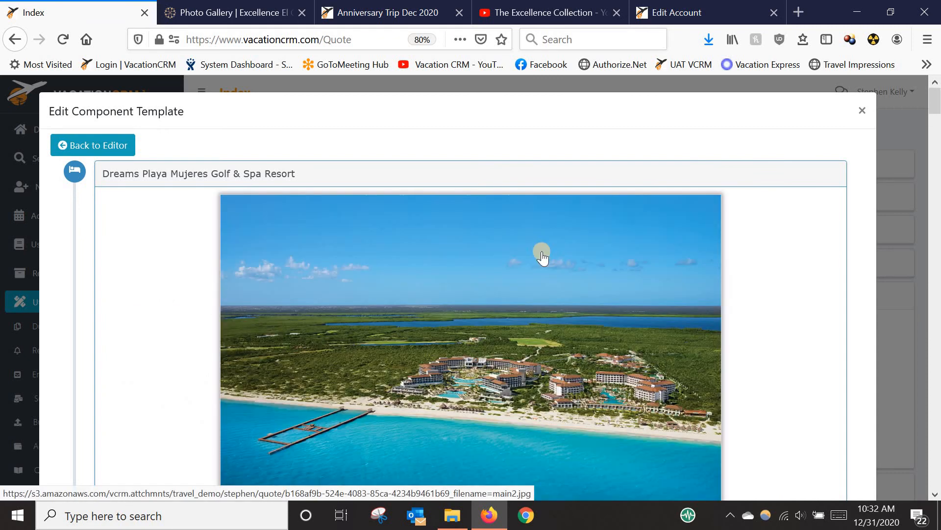
scroll(576, 287, down, 15)
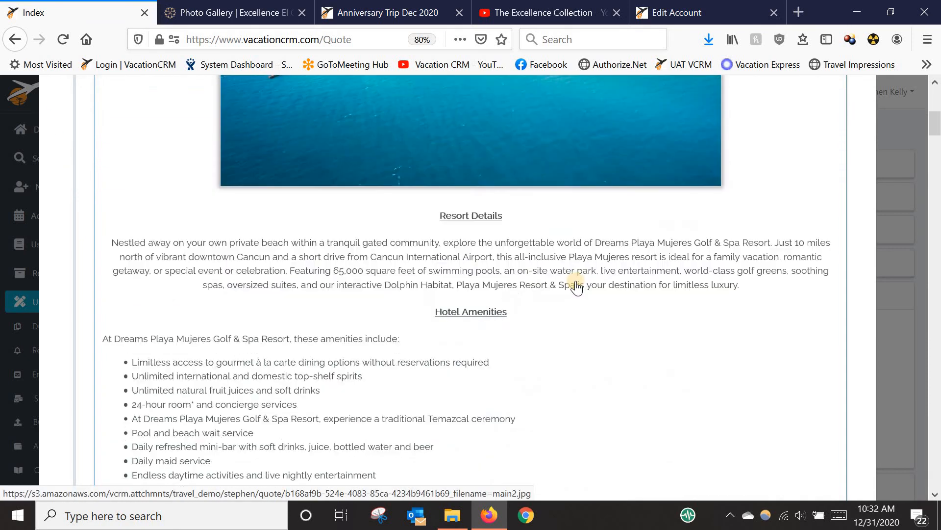
scroll(576, 287, down, 15)
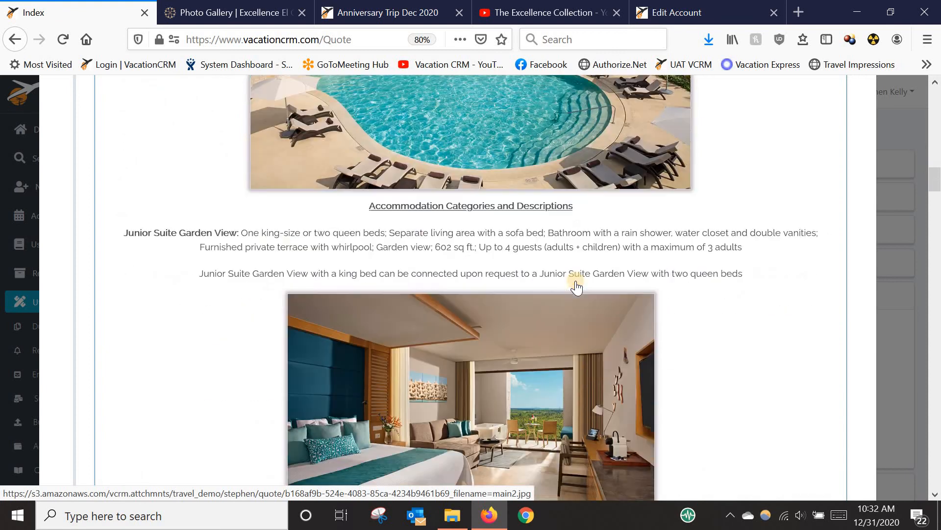
scroll(576, 287, down, 15)
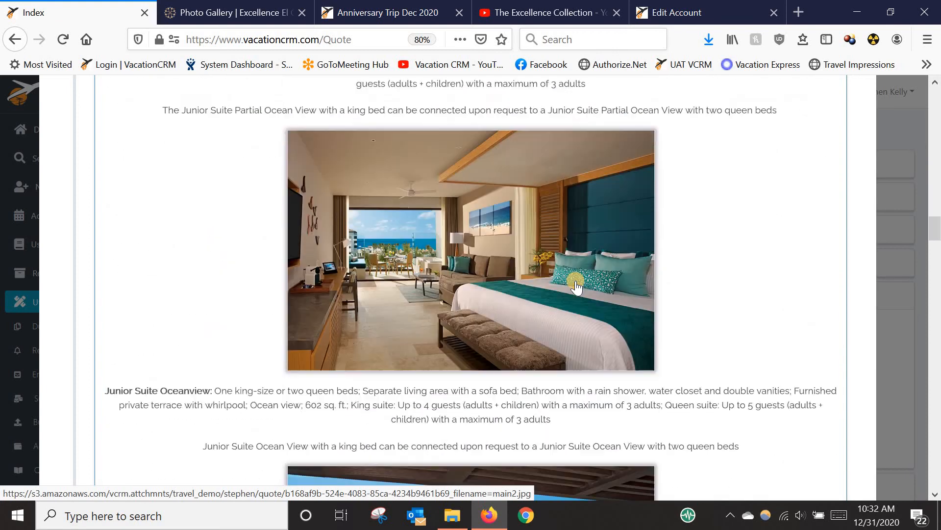
scroll(576, 287, down, 15)
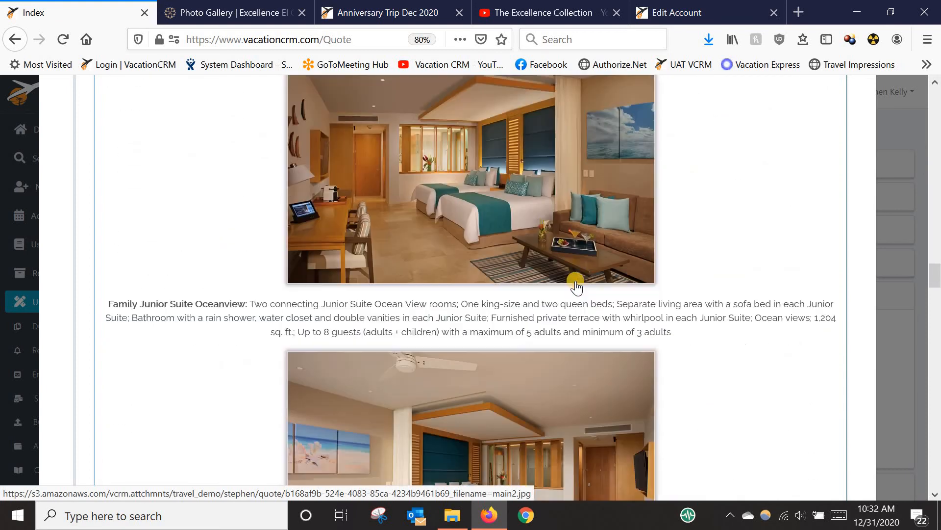
scroll(576, 287, down, 15)
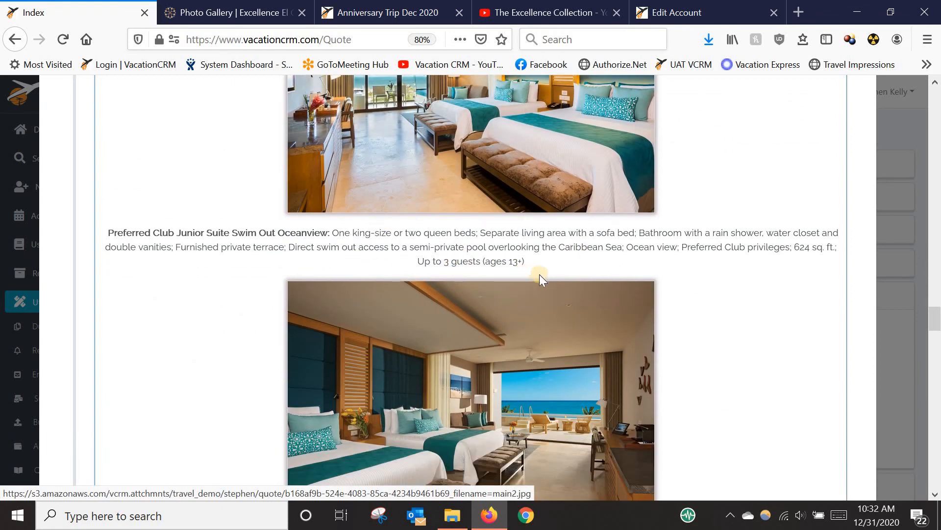
scroll(540, 284, down, 1)
scroll(538, 293, down, 12)
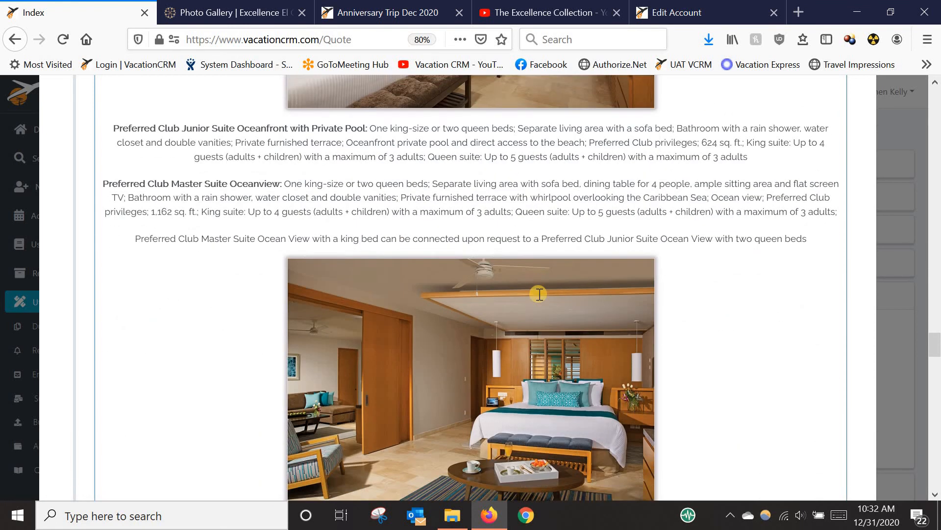
scroll(539, 294, down, 10)
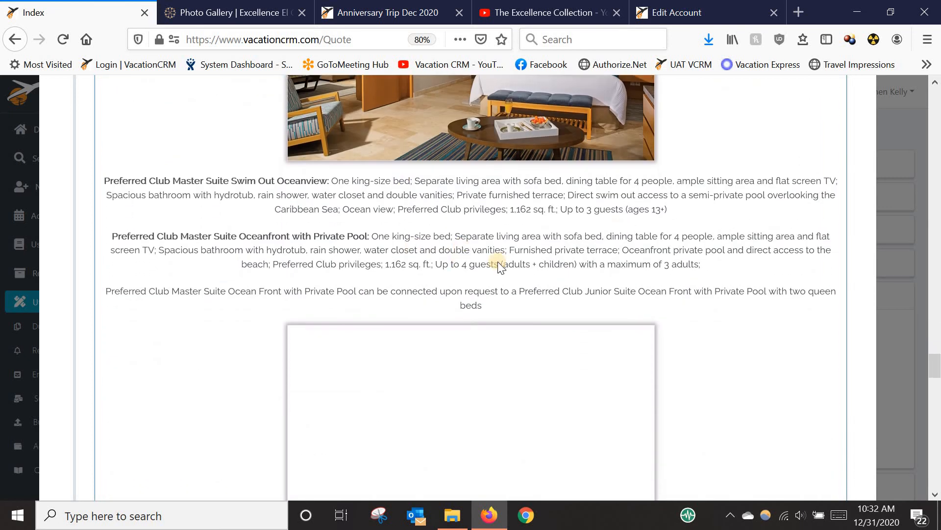
scroll(563, 284, up, 7)
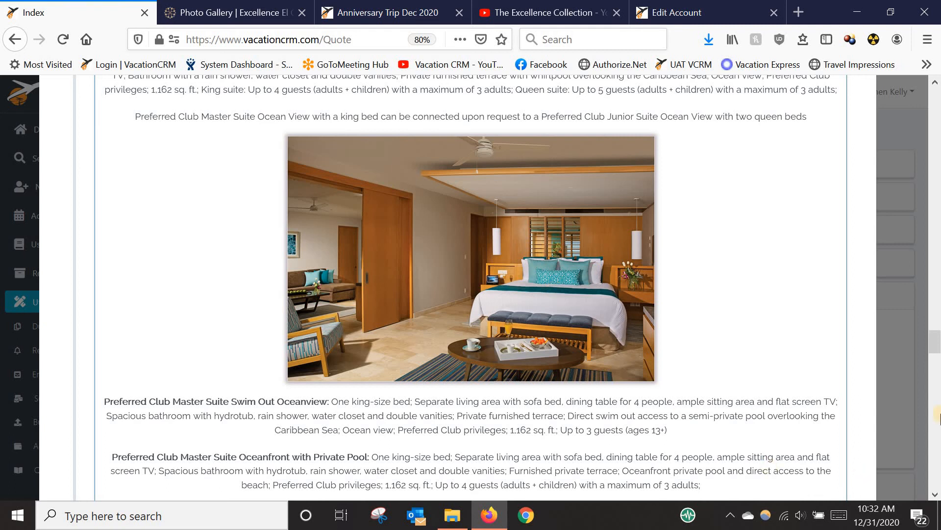
drag(935, 343, 936, 90)
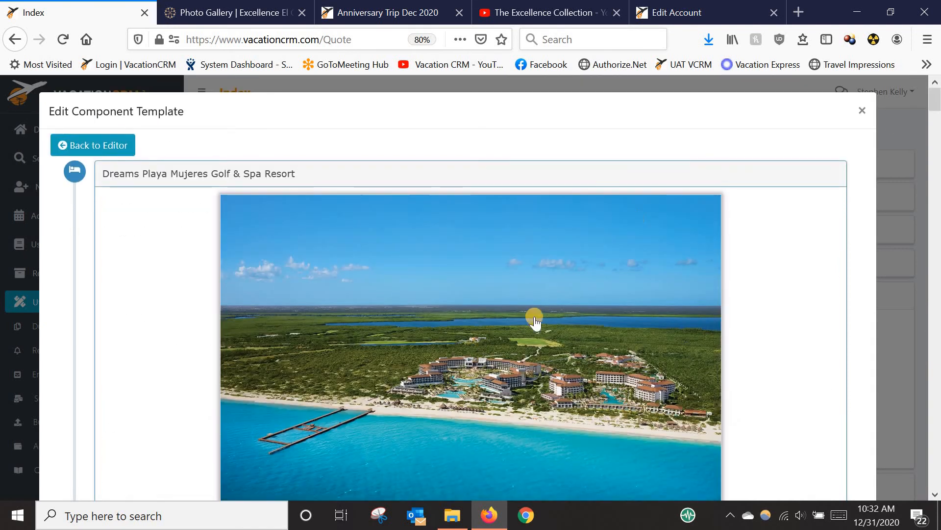
click(862, 111)
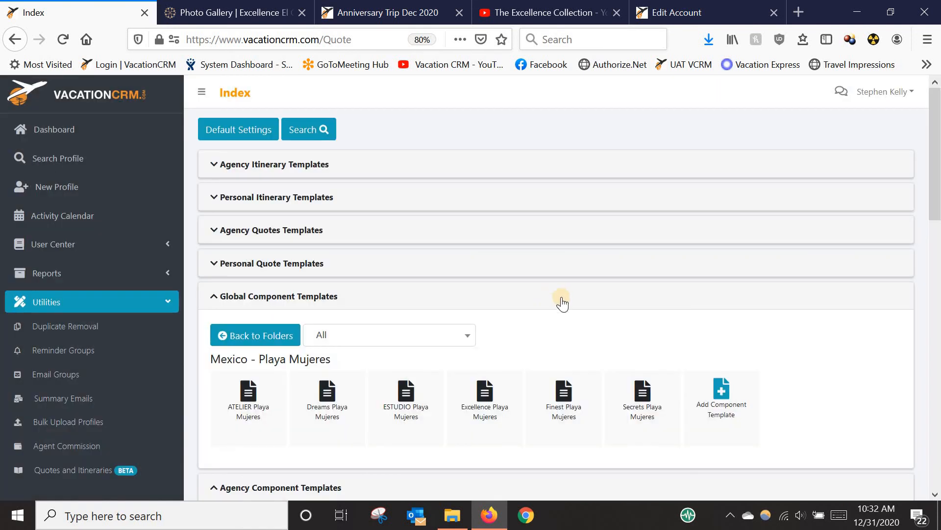
Step: Return to the global folder list, open the DR - Punta Cana folder in Agency Component Templates, and look over its templates
click(267, 338)
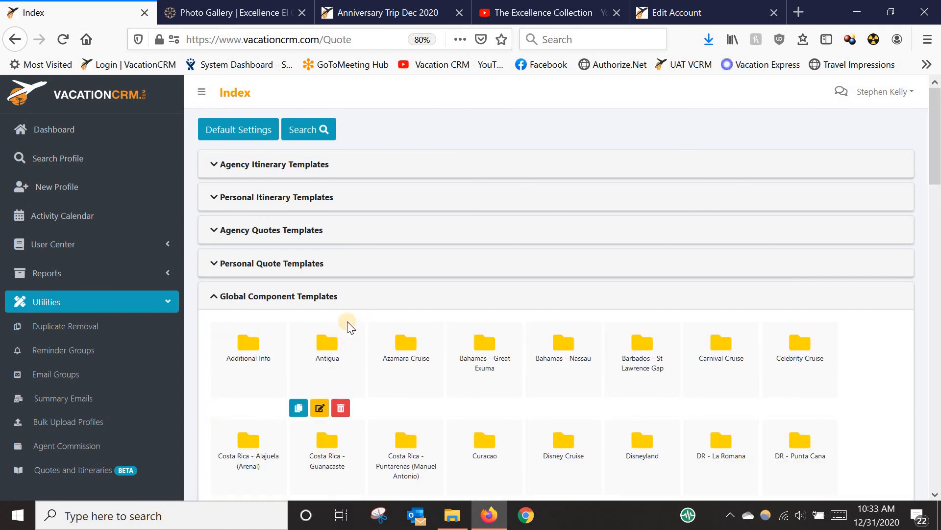
scroll(349, 322, down, 6)
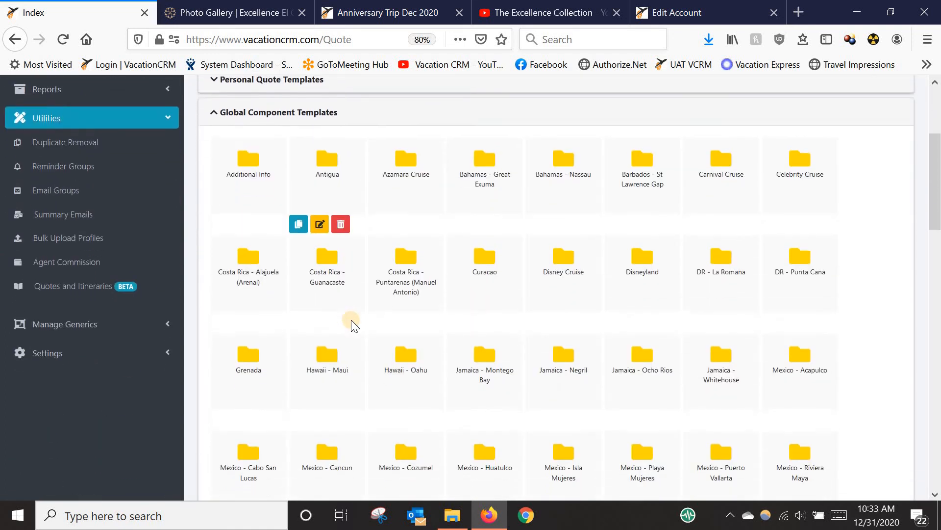
scroll(355, 326, down, 7)
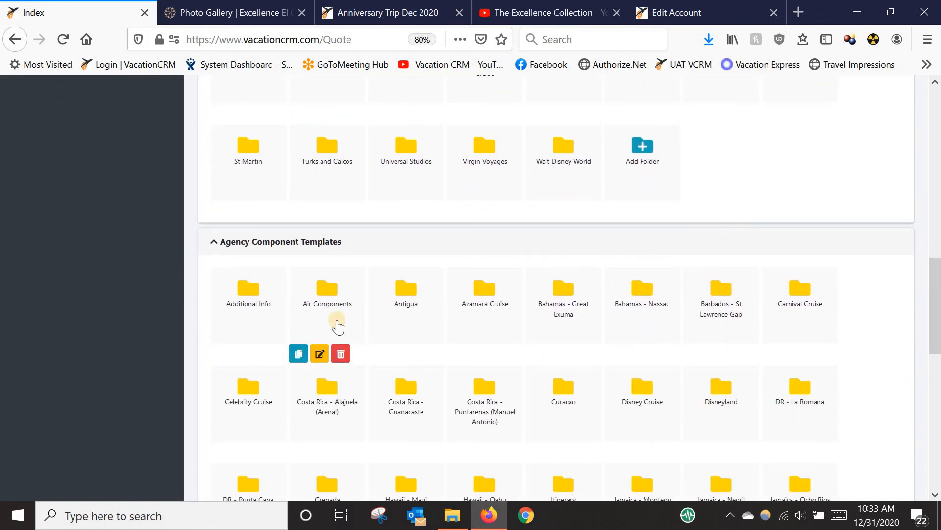
scroll(575, 333, down, 2)
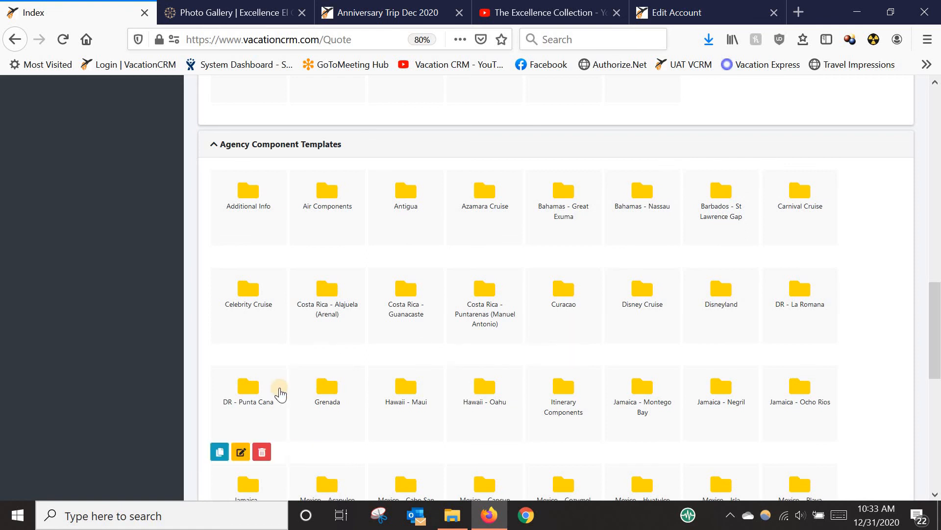
click(252, 390)
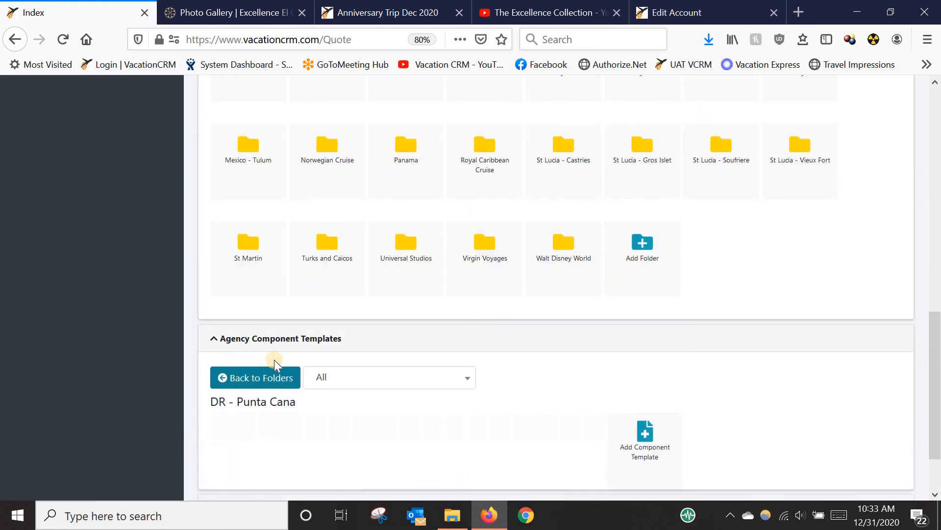
scroll(279, 444, down, 1)
scroll(489, 381, down, 2)
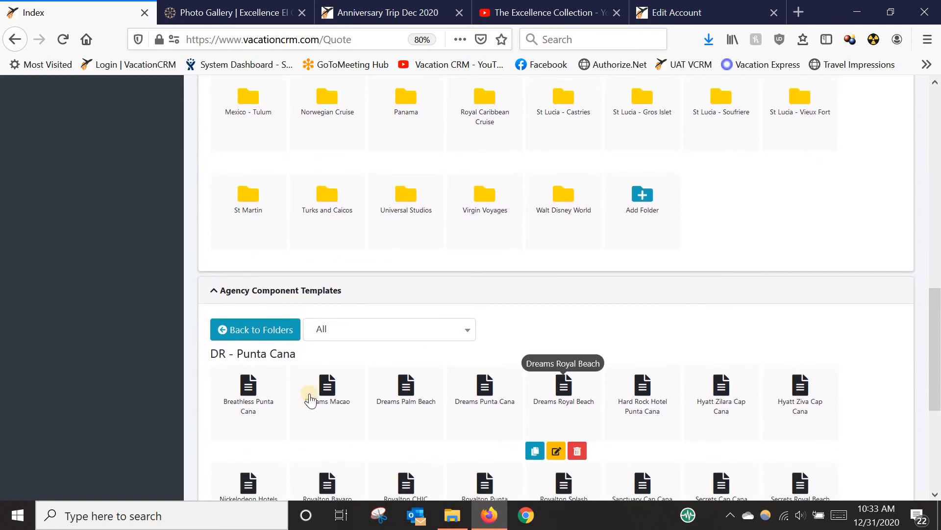
scroll(343, 412, down, 2)
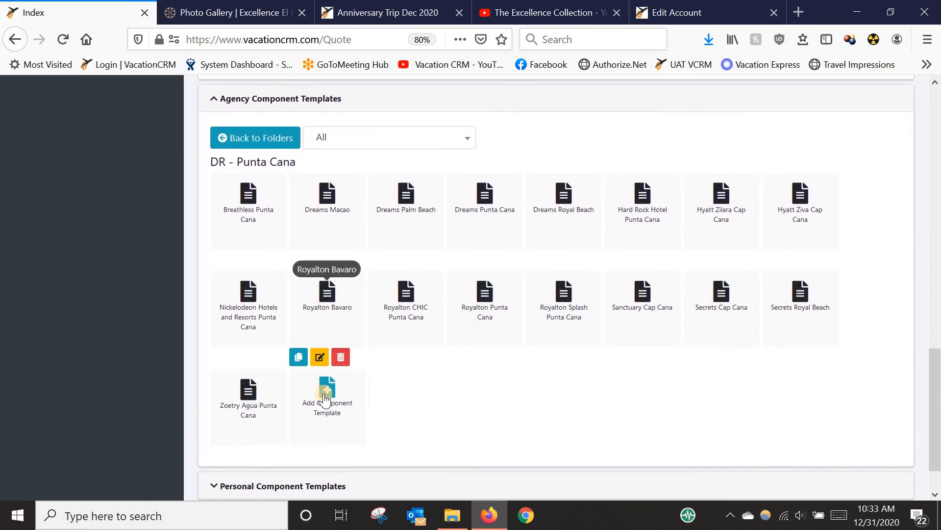
Step: Open a blank component template in the DR - Punta Cana folder, review its template types, body editor and upload fields, and close it unsaved
click(321, 390)
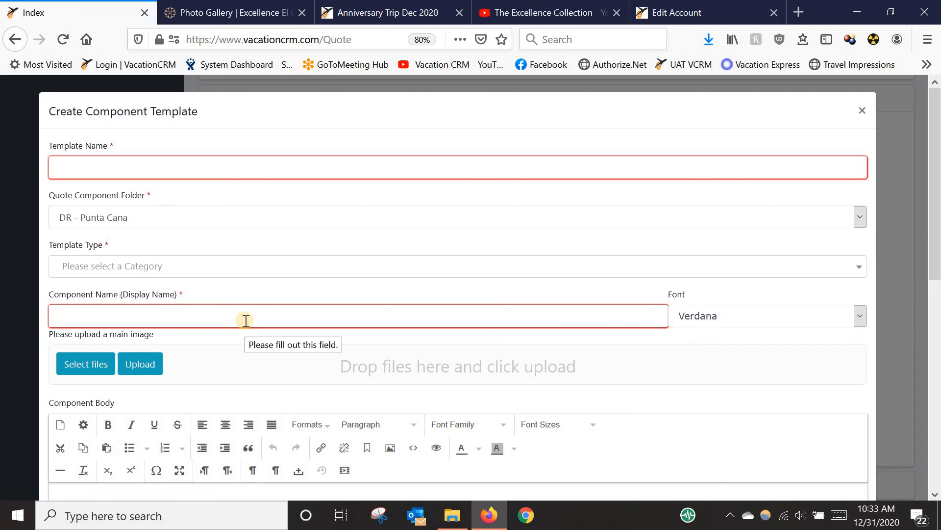
click(130, 269)
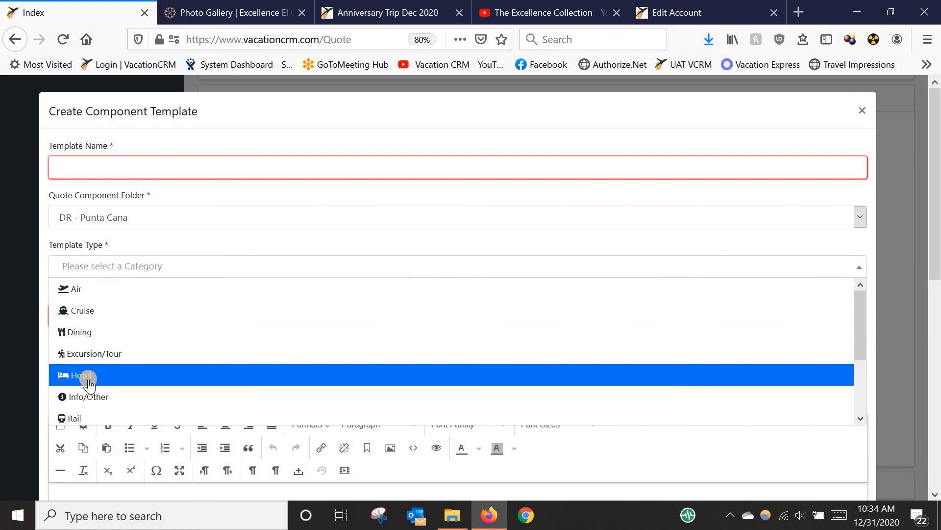
click(137, 268)
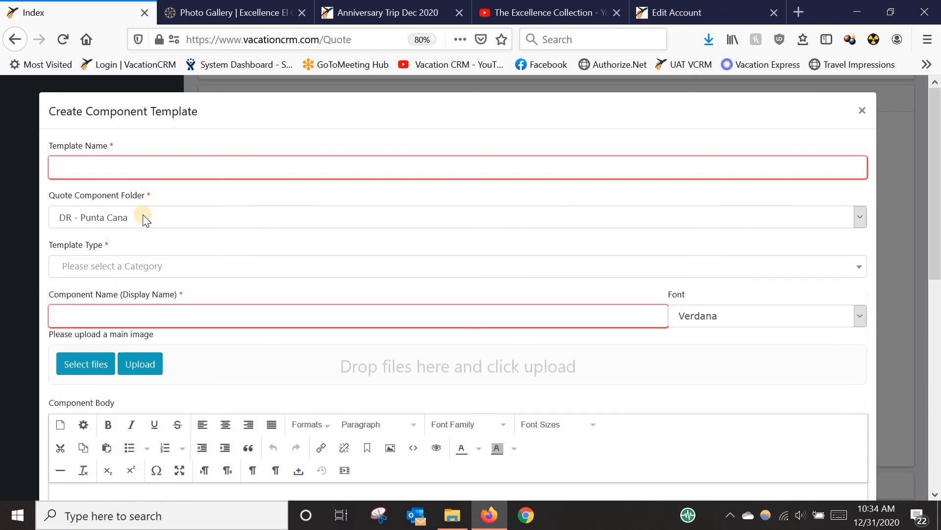
scroll(290, 323, down, 4)
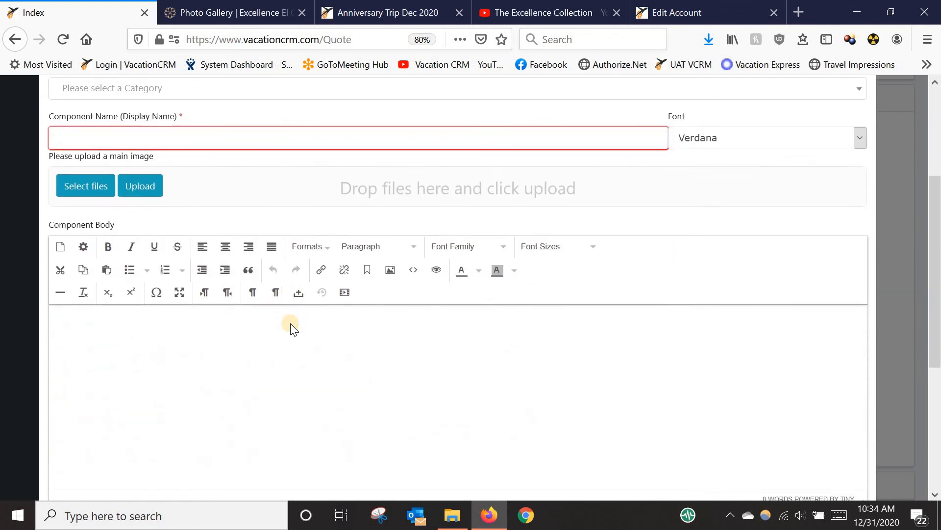
scroll(290, 323, down, 5)
scroll(290, 267, up, 2)
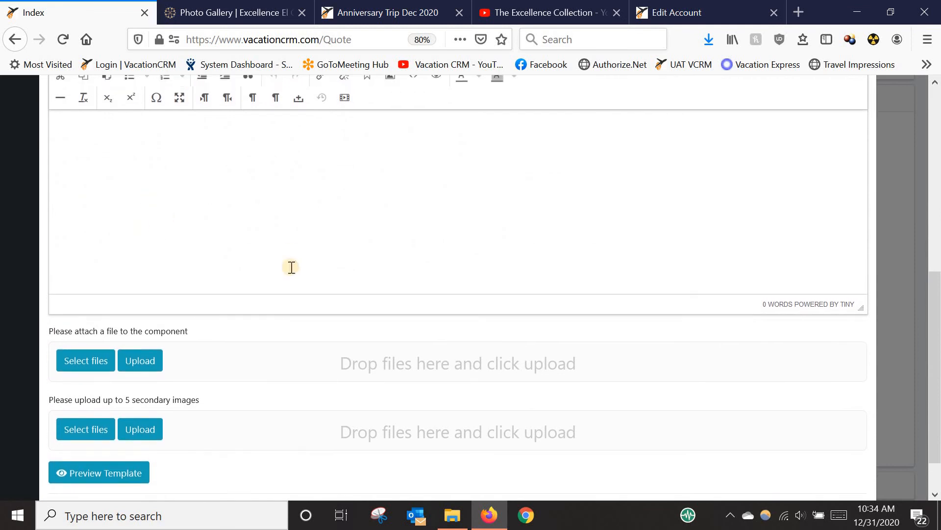
click(154, 252)
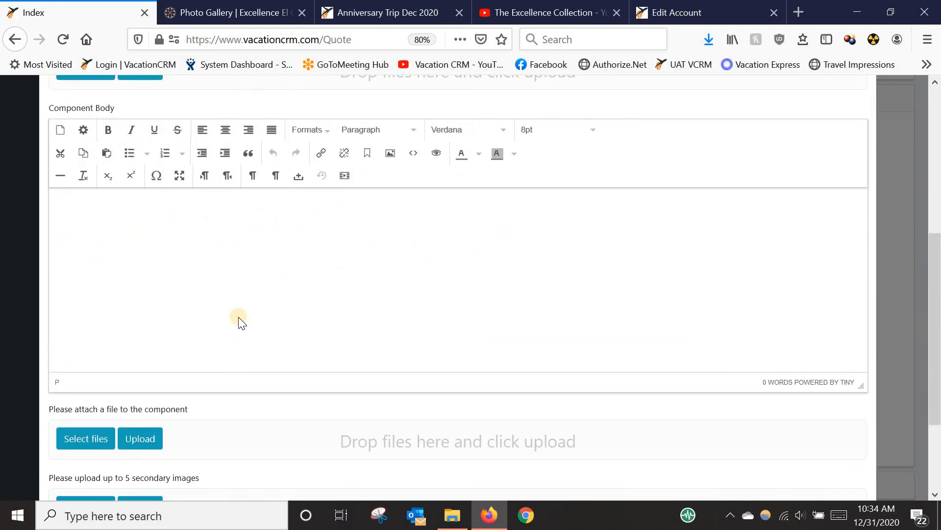
scroll(260, 267, up, 3)
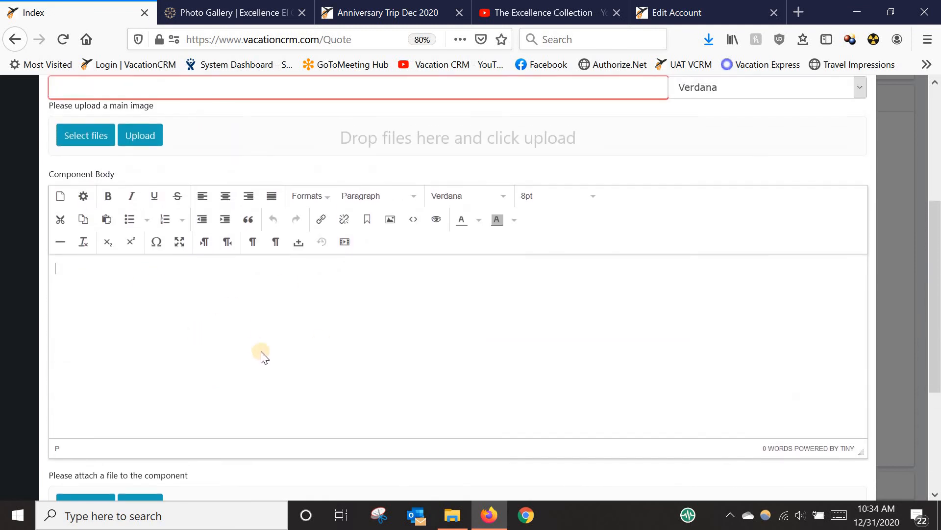
scroll(245, 354, up, 5)
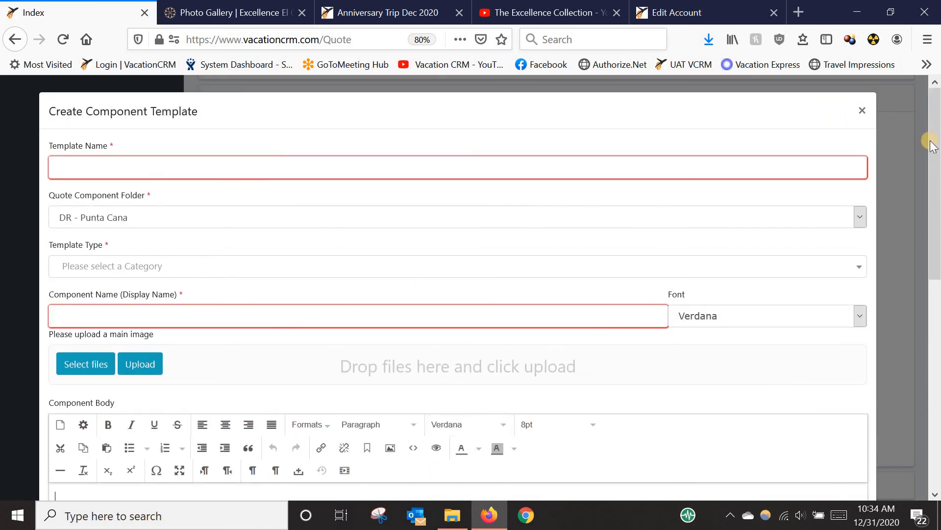
click(863, 111)
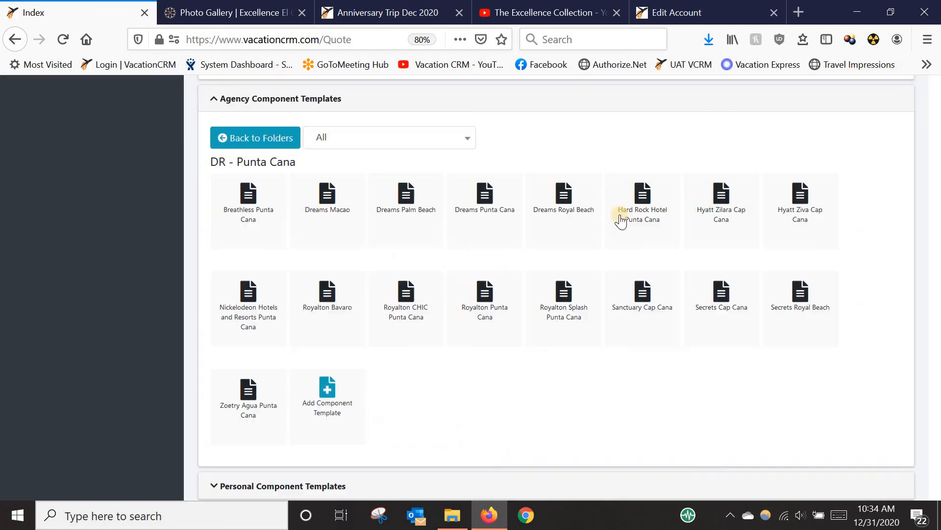
Step: Open the Mexico - Cancun folder in Agency Component Templates and start a copy of the Excellence Riviera Cancun template
click(271, 139)
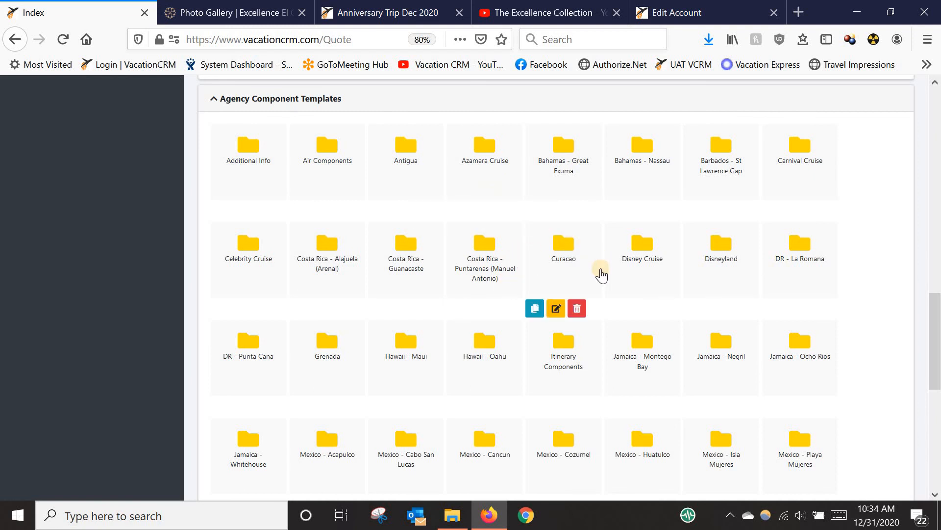
scroll(598, 270, down, 2)
click(483, 348)
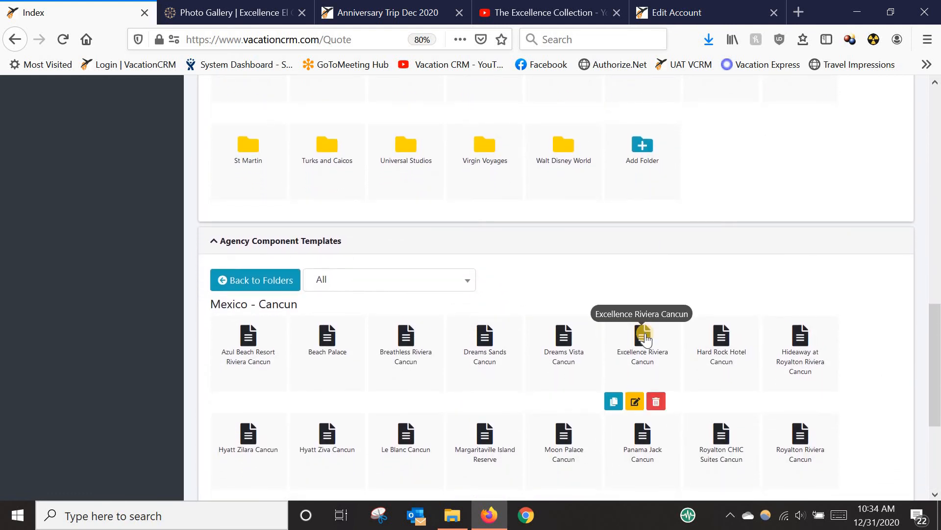
click(615, 402)
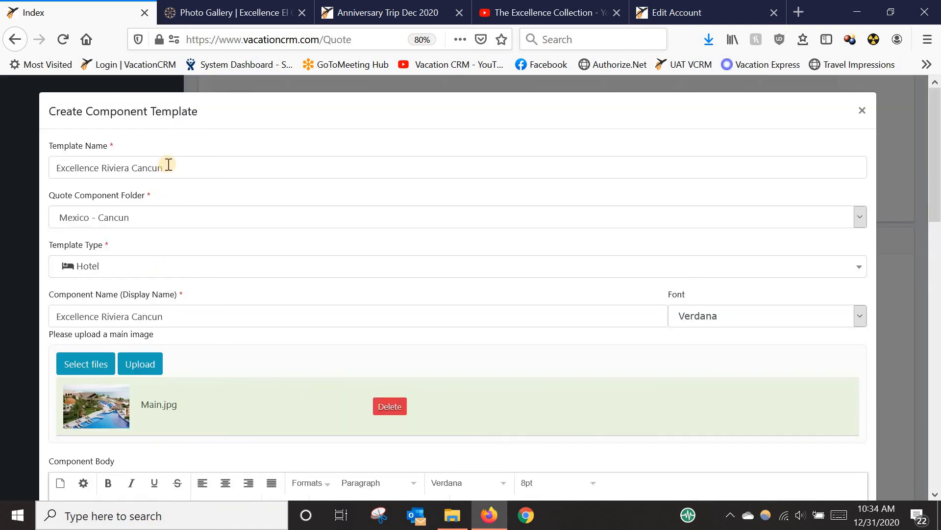
Step: Set both the template name and the component display name to Excellence El Carmen
drag(172, 170, 104, 169)
text(El)
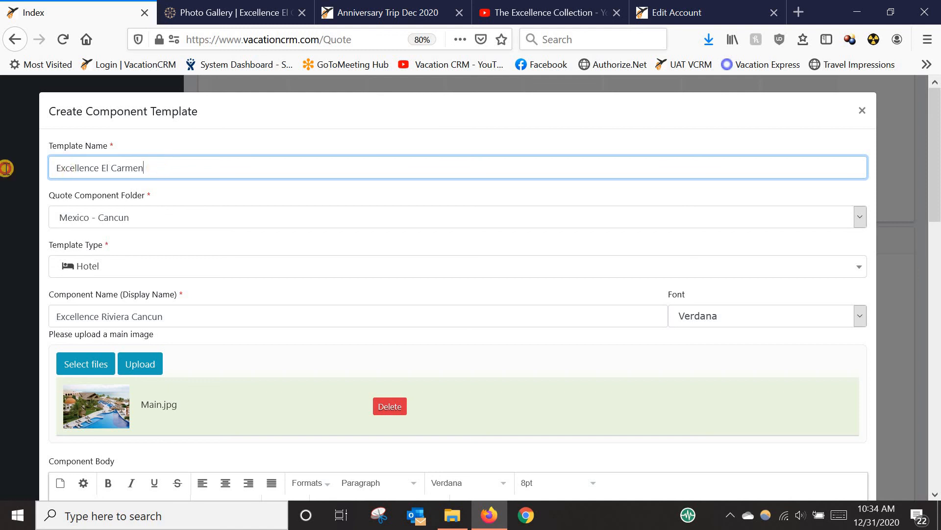
key(ctrl+a)
key(ctrl+c)
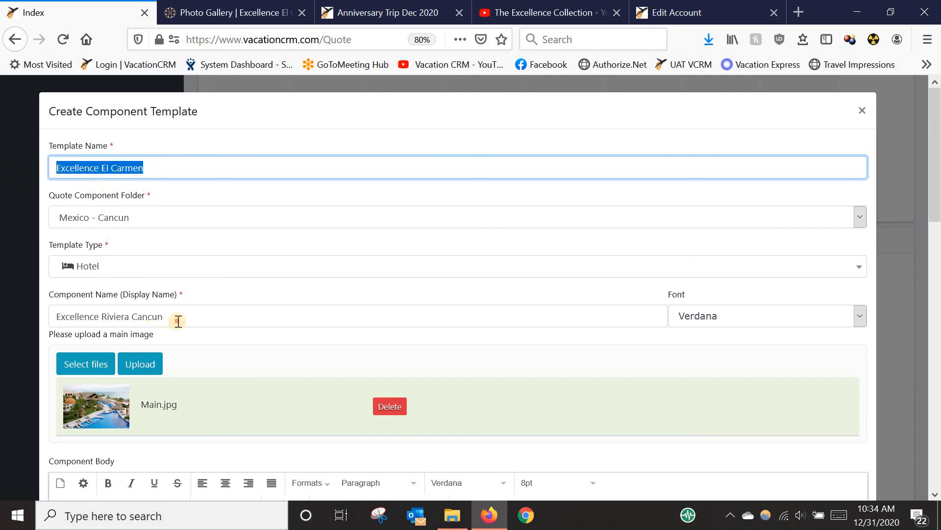
drag(170, 317, 16, 317)
key(ctrl+v)
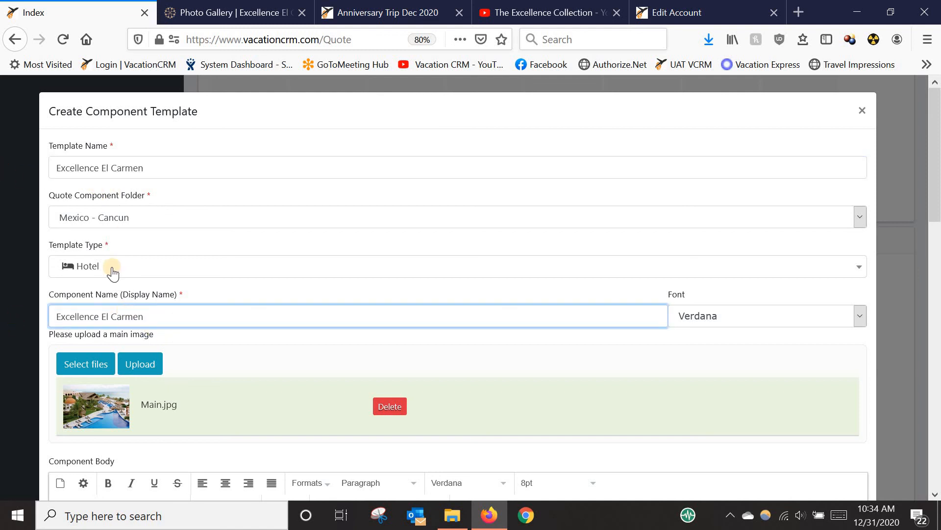
Step: Change the quote component folder to DR - Punta Cana under Agency Component Folders
click(110, 219)
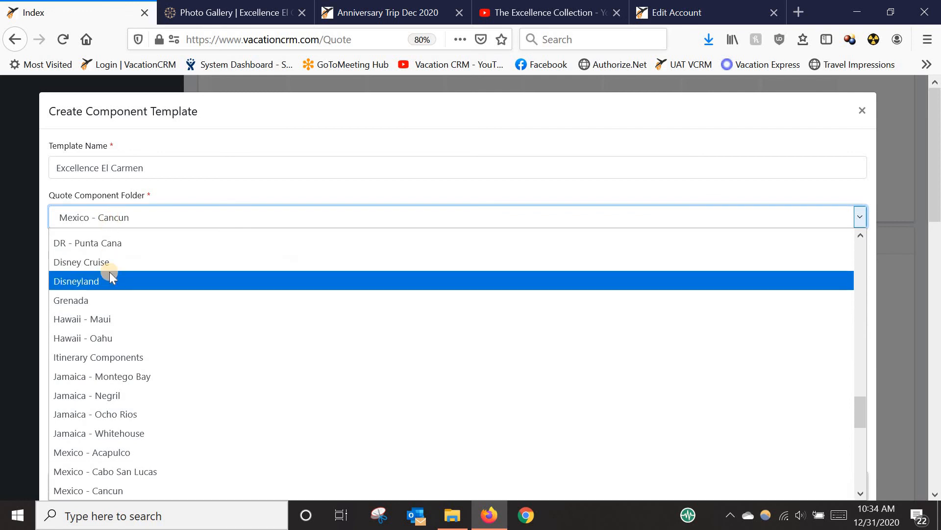
scroll(112, 287, up, 8)
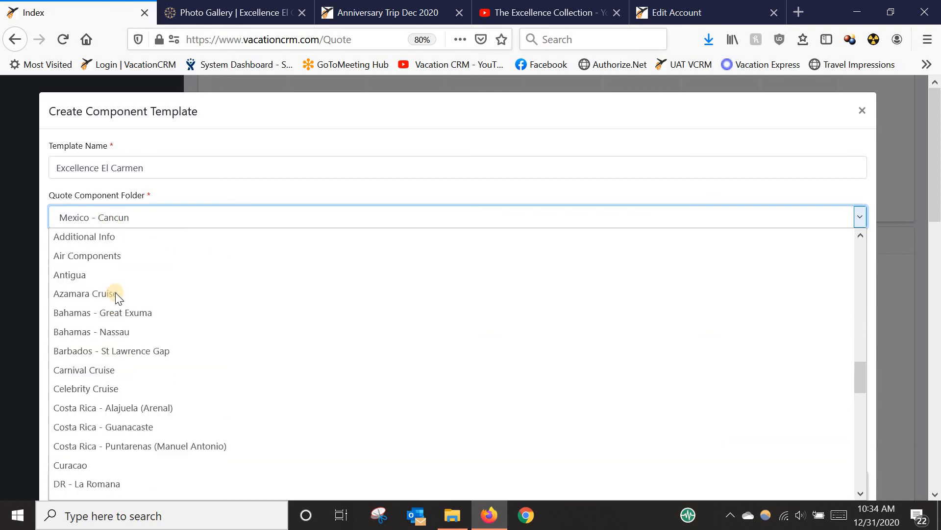
scroll(115, 292, down, 12)
scroll(114, 290, up, 12)
click(104, 231)
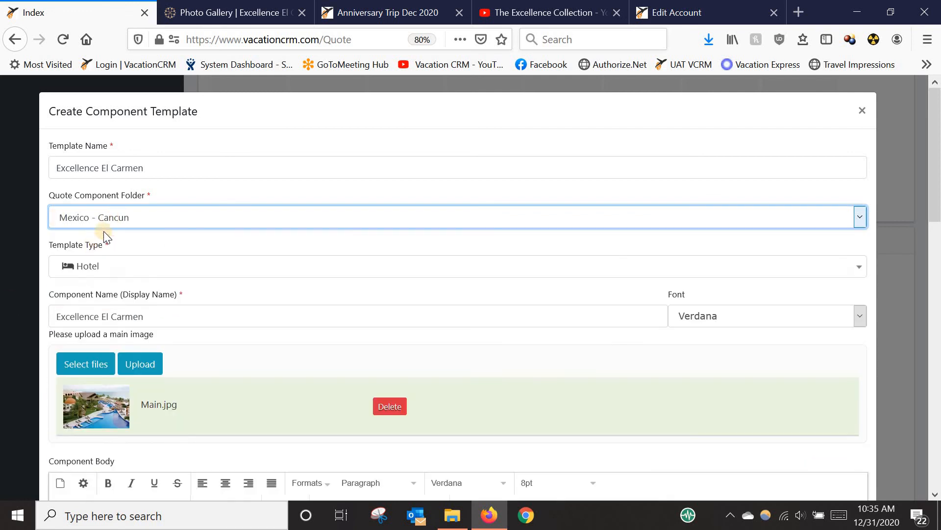
click(101, 216)
scroll(101, 272, up, 3)
scroll(96, 277, down, 10)
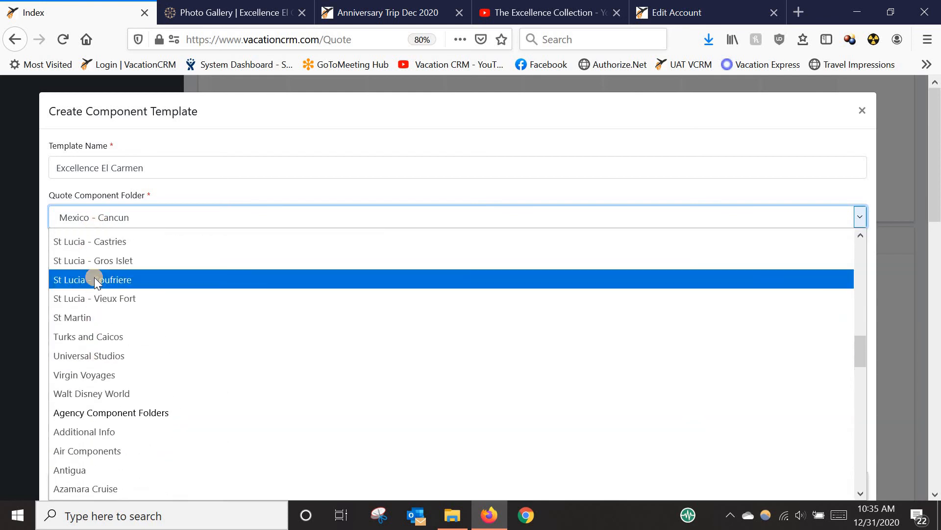
scroll(96, 285, down, 3)
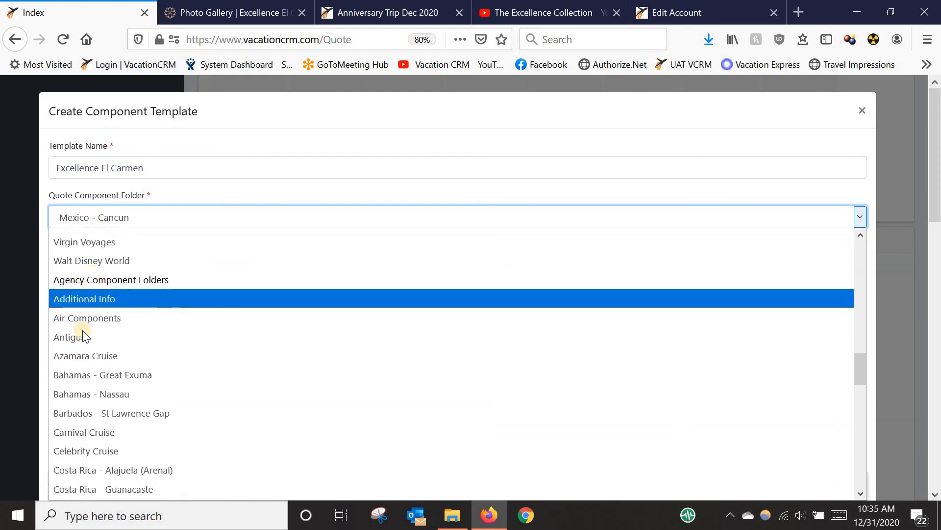
scroll(99, 379, down, 1)
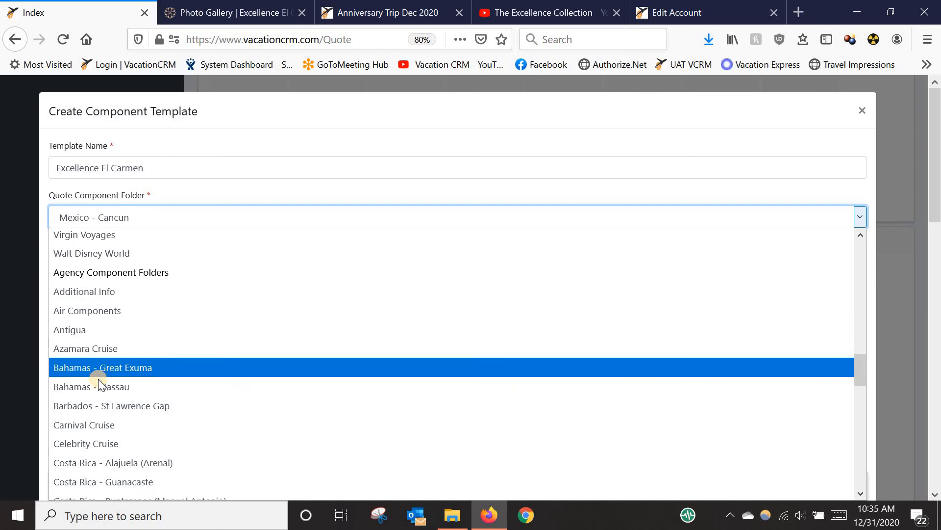
scroll(98, 379, down, 5)
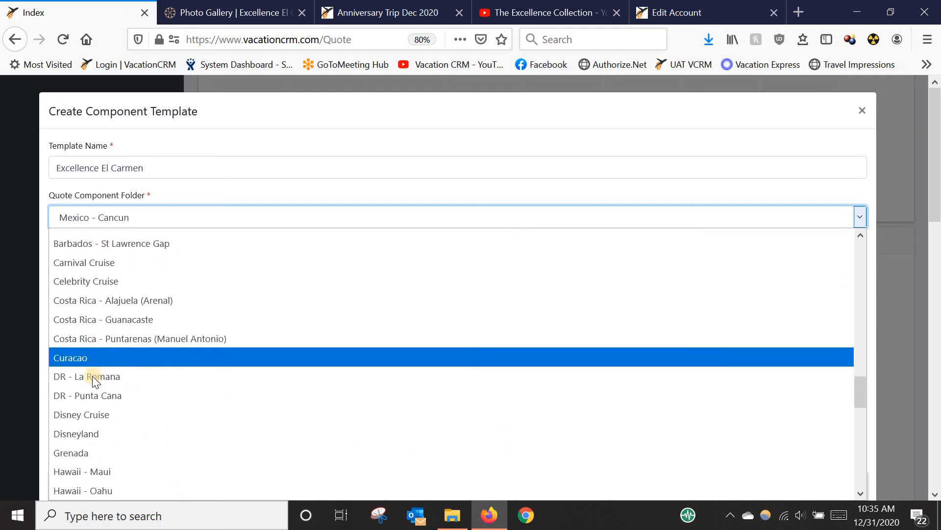
click(88, 399)
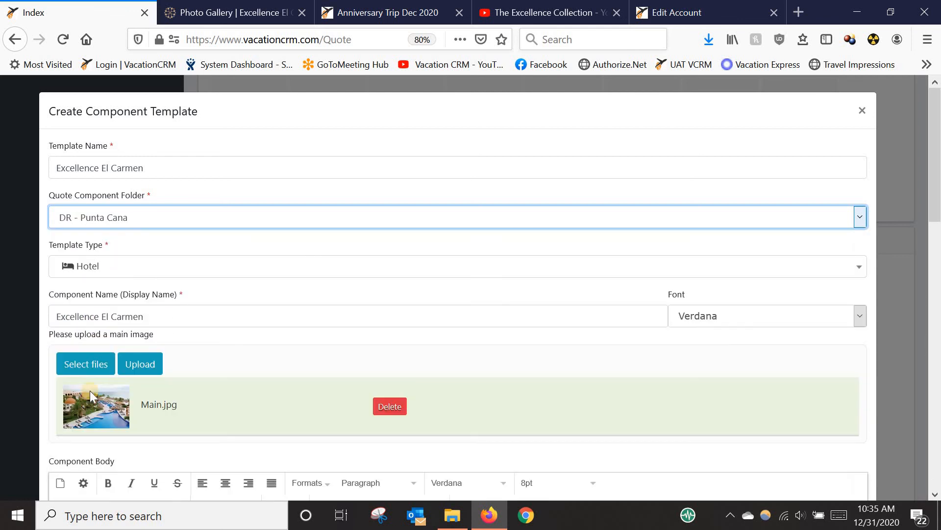
Step: Delete the main image Main.jpg and enlarge the component body editor vertically
click(389, 406)
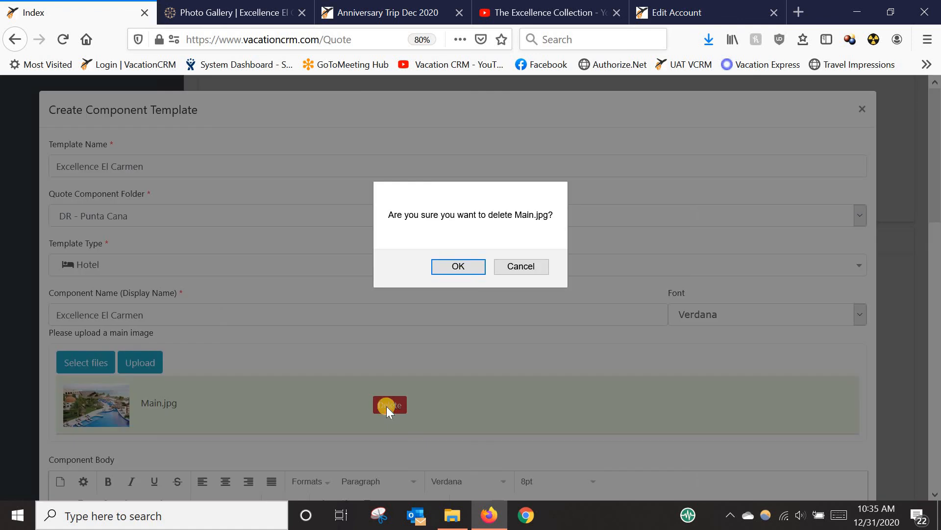
click(463, 269)
scroll(339, 375, down, 5)
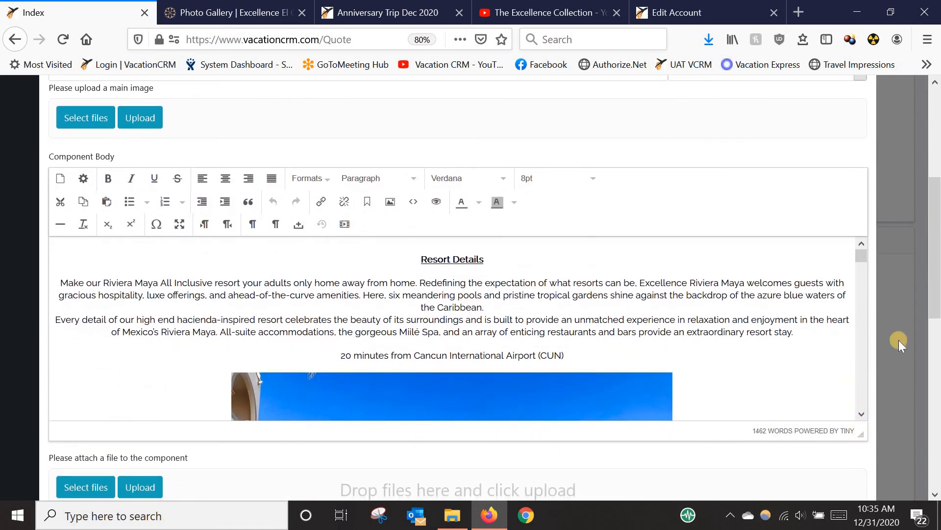
scroll(913, 299, down, 3)
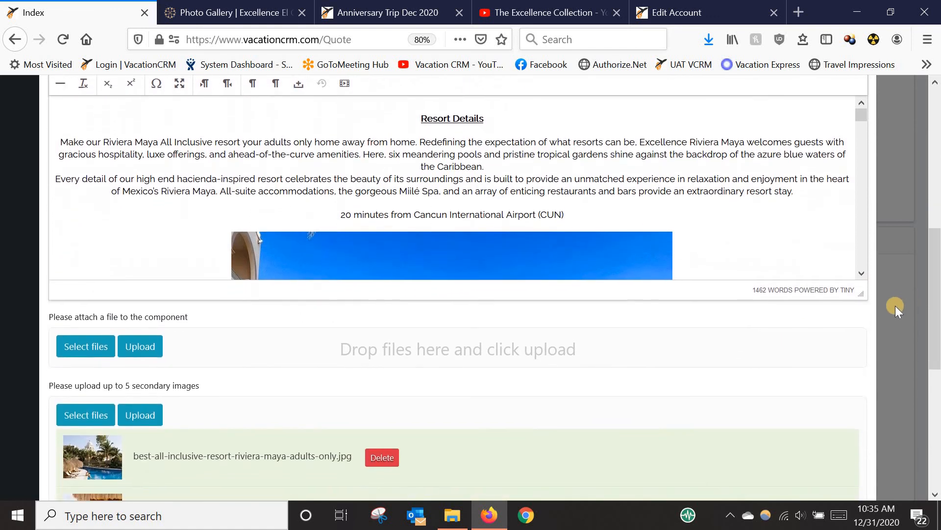
scroll(892, 305, up, 1)
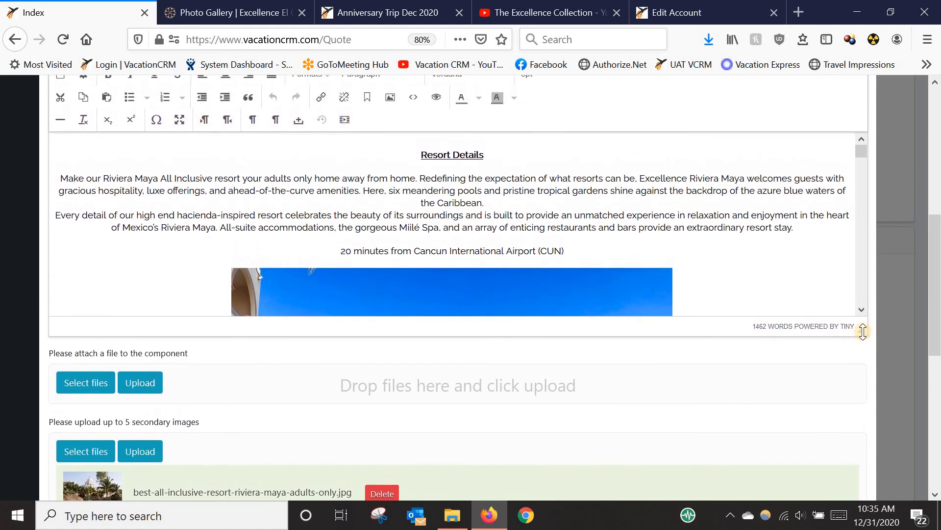
drag(863, 331, 856, 442)
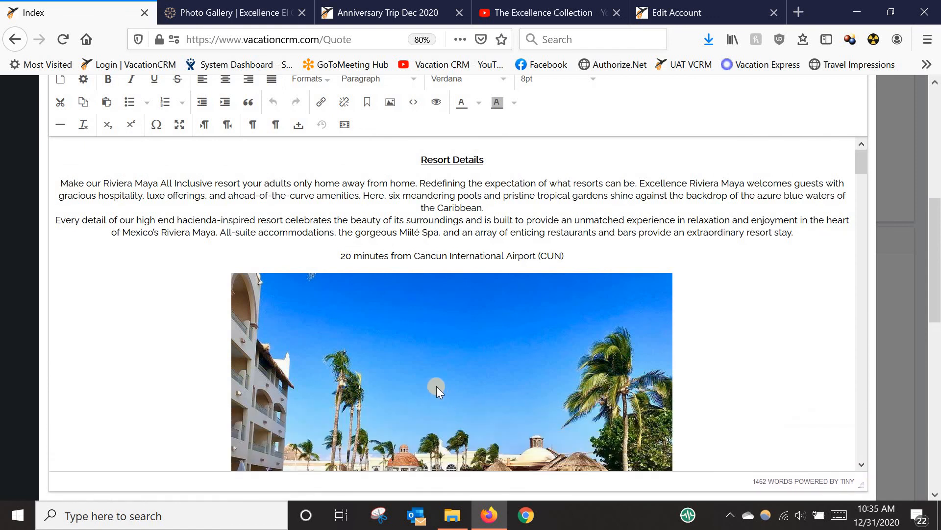
Step: Delete the pool image under Resort Details and the images in the Junior Suite descriptions of the component body
click(436, 386)
scroll(512, 342, down, 5)
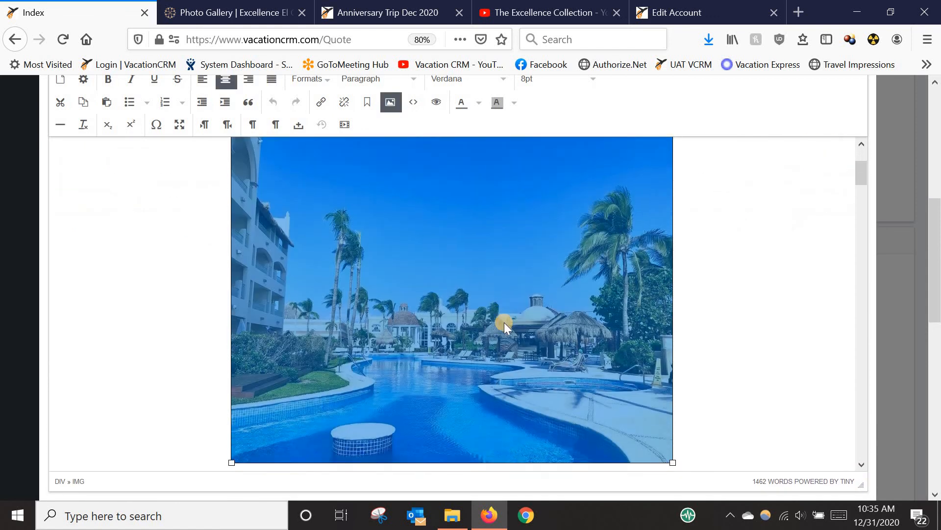
key(Delete)
scroll(442, 309, down, 8)
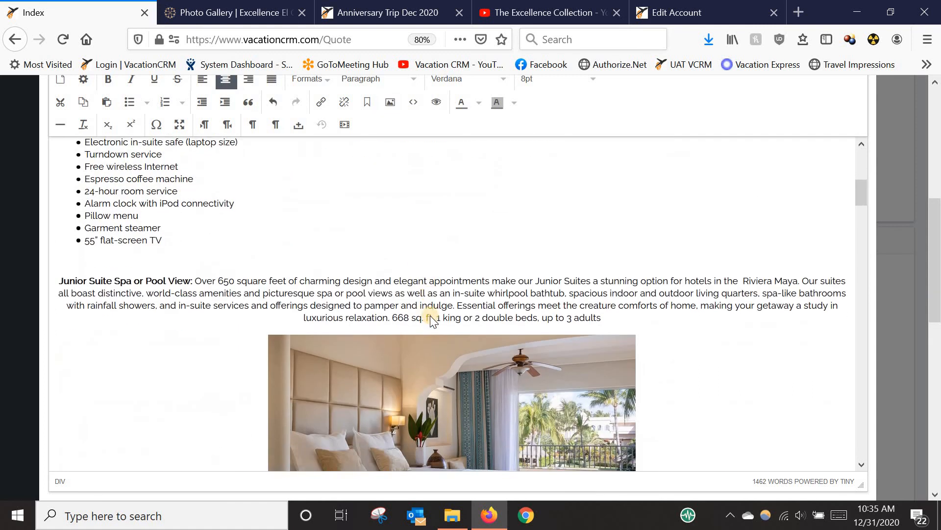
click(458, 294)
key(Delete)
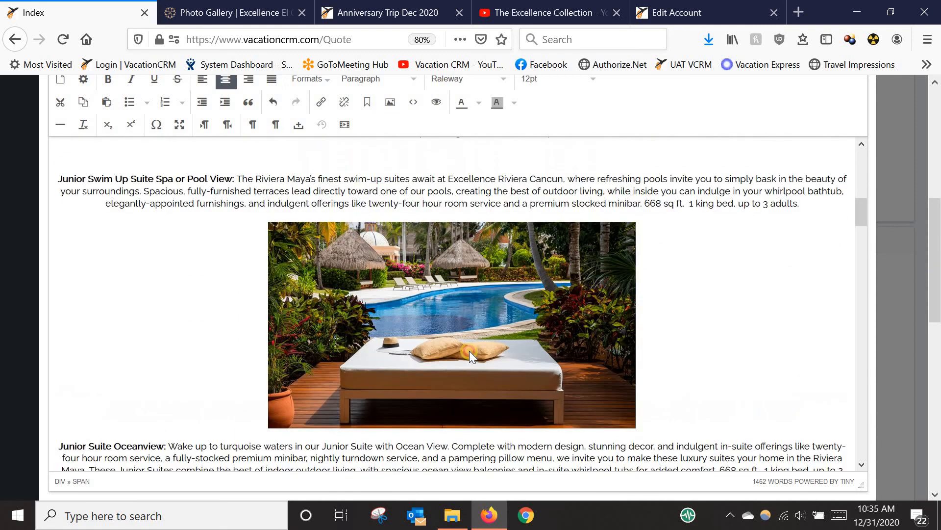
click(470, 351)
key(Delete)
click(469, 372)
key(Delete)
Step: Delete both images under the Two-Story Rooftop Terrace Suite Spa or Pool View description
scroll(452, 354, down, 4)
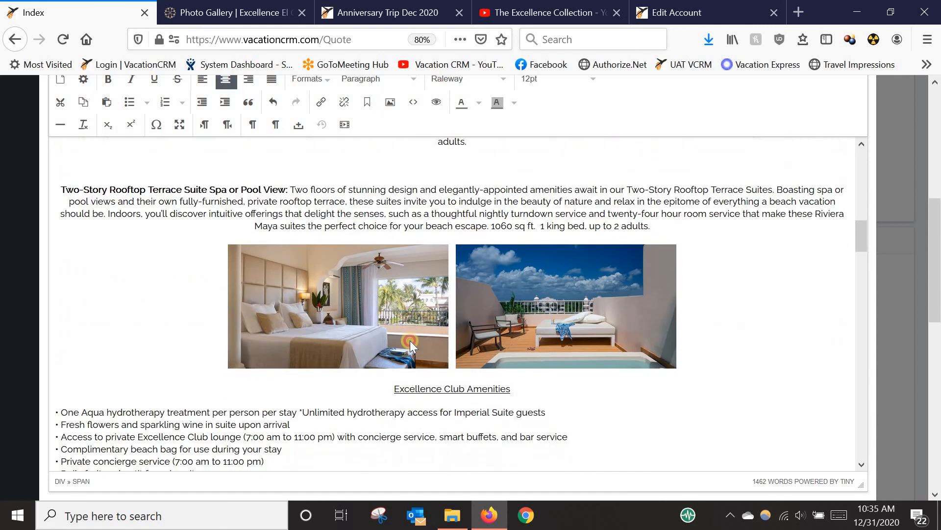
click(426, 293)
key(Delete)
click(508, 270)
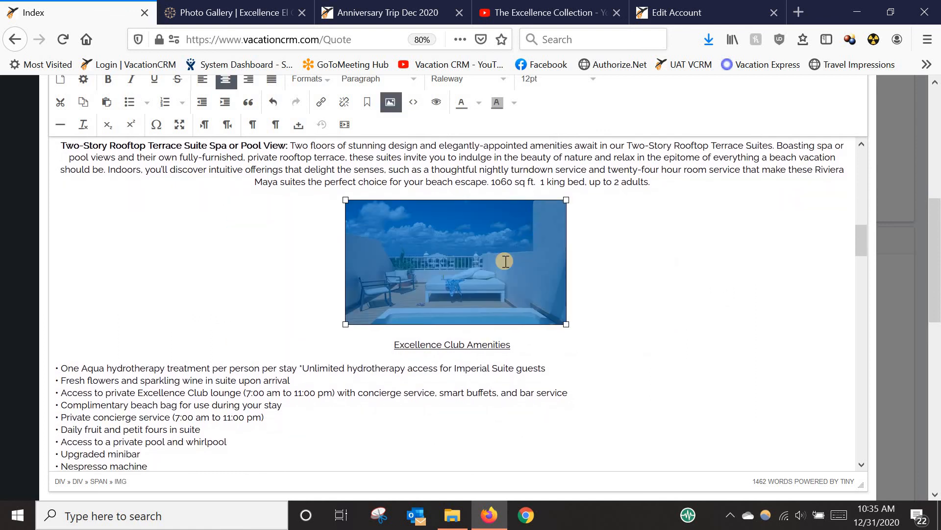
key(Delete)
Step: Delete the images under the Excellence Club Junior Suite Pool View and Junior Swim Up Suite Pool View descriptions
scroll(506, 288, down, 4)
click(501, 294)
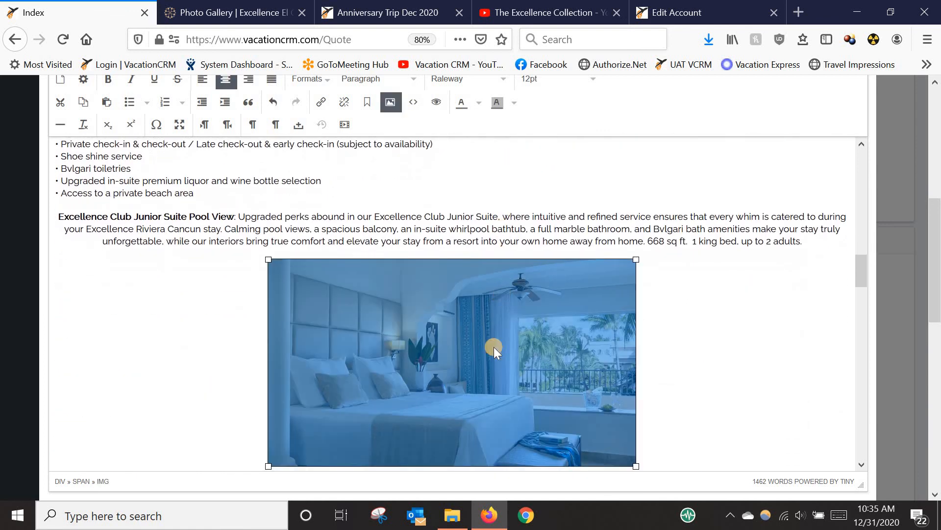
key(Delete)
click(402, 369)
key(Delete)
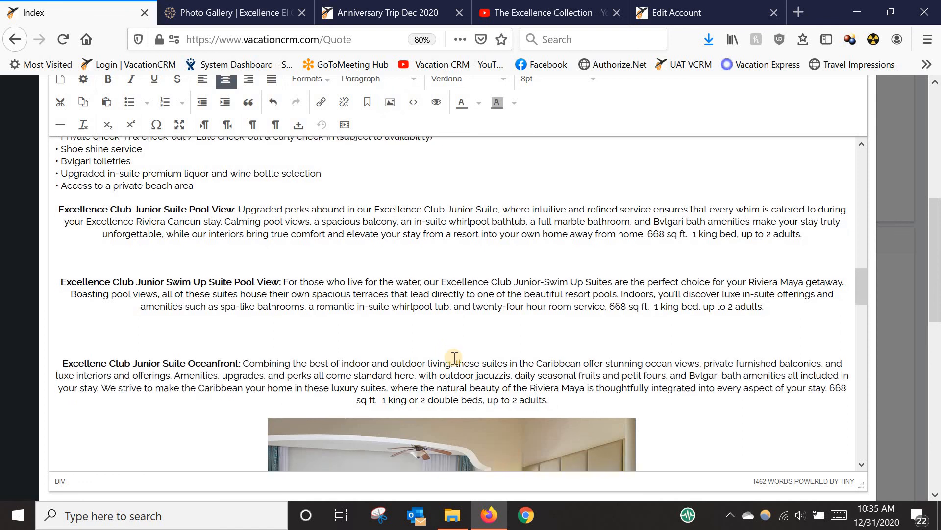
Step: Delete the images under the Excellence Club Junior Suite Oceanfront and Junior Swim Up Suite Oceanview descriptions
scroll(455, 357, down, 2)
scroll(454, 357, down, 3)
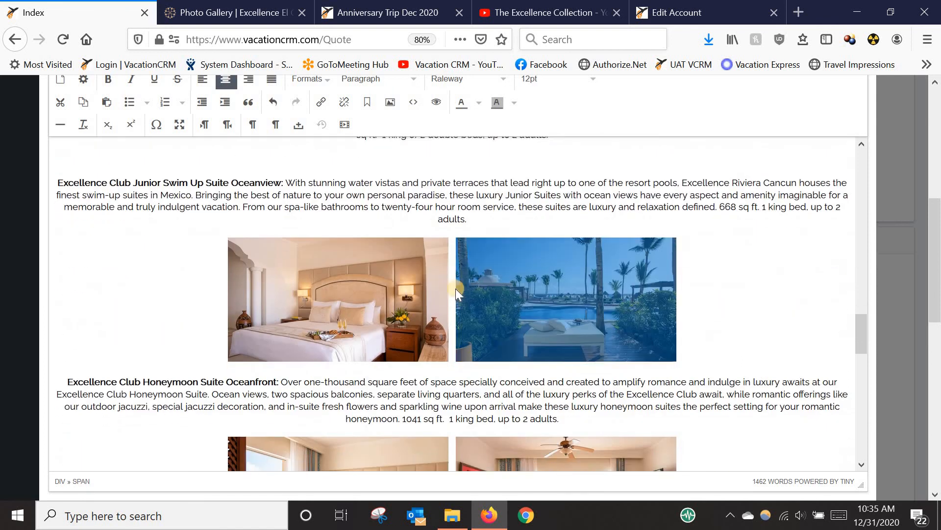
click(458, 289)
key(Delete)
click(369, 281)
key(Delete)
Step: Delete both images under the Excellence Club Honeymoon Suite Oceanfront description
click(405, 401)
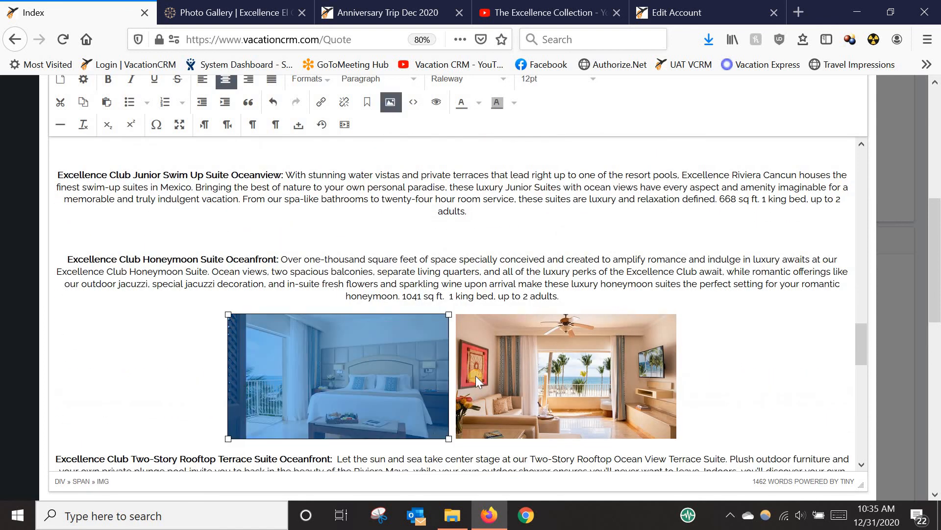
key(Delete)
click(494, 366)
key(Delete)
Step: Delete the images under the Excellence Club Two-Story Rooftop Terrace Suite Oceanfront and Honeymoon Suite Oceanfront with Rooftop Terrace descriptions
scroll(504, 348, down, 3)
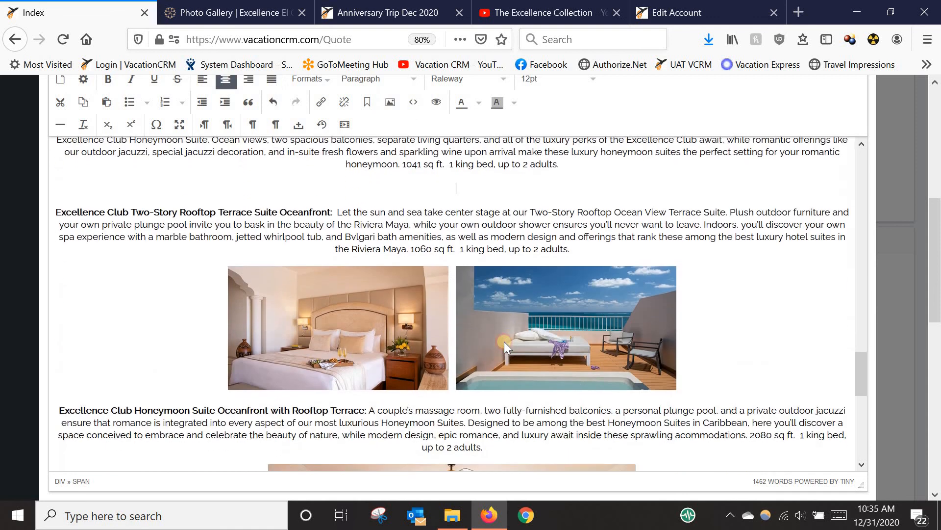
click(504, 341)
key(Delete)
click(384, 325)
key(Delete)
click(436, 382)
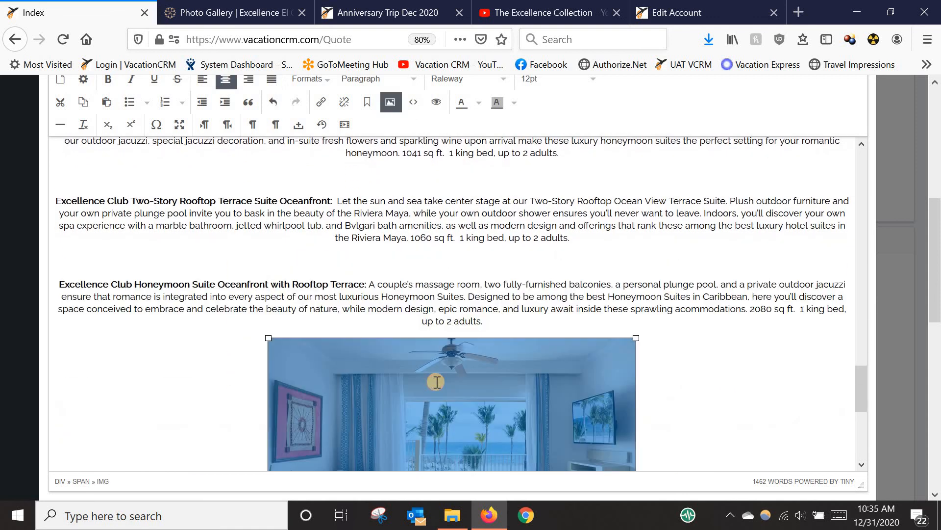
key(Delete)
Step: Delete both images under the Excellence Club Imperial Suite description at the end of the component body
scroll(422, 384, down, 2)
click(390, 353)
key(Delete)
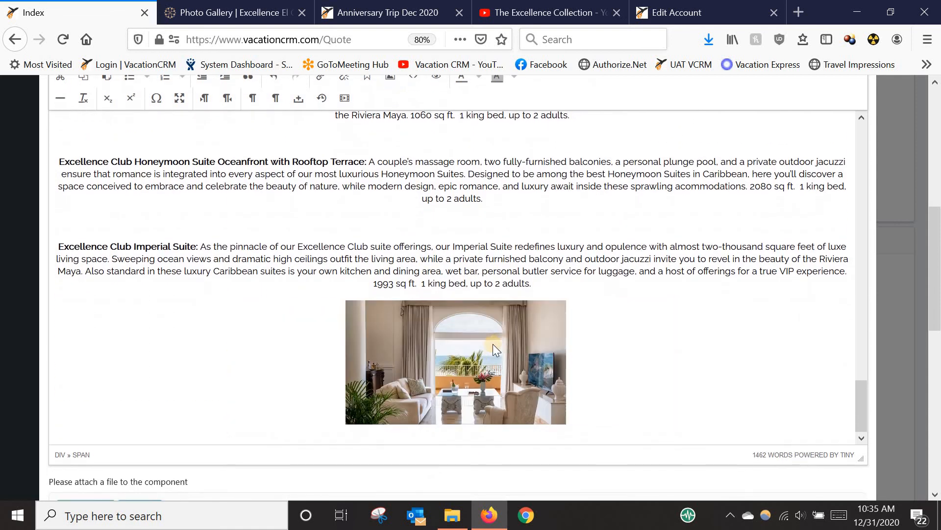
click(490, 343)
key(Delete)
Step: Delete all five Riviera Maya secondary images attached to the component, confirming each deletion
scroll(490, 345, down, 7)
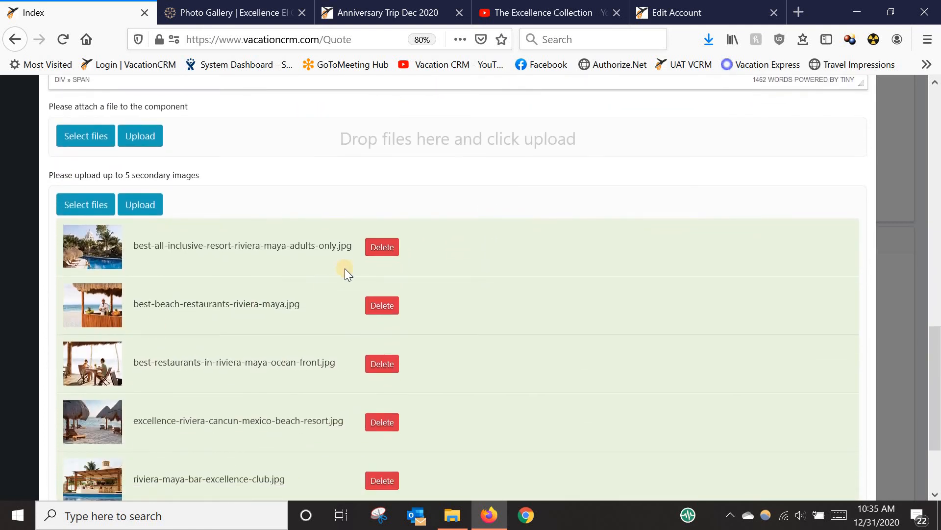
click(376, 230)
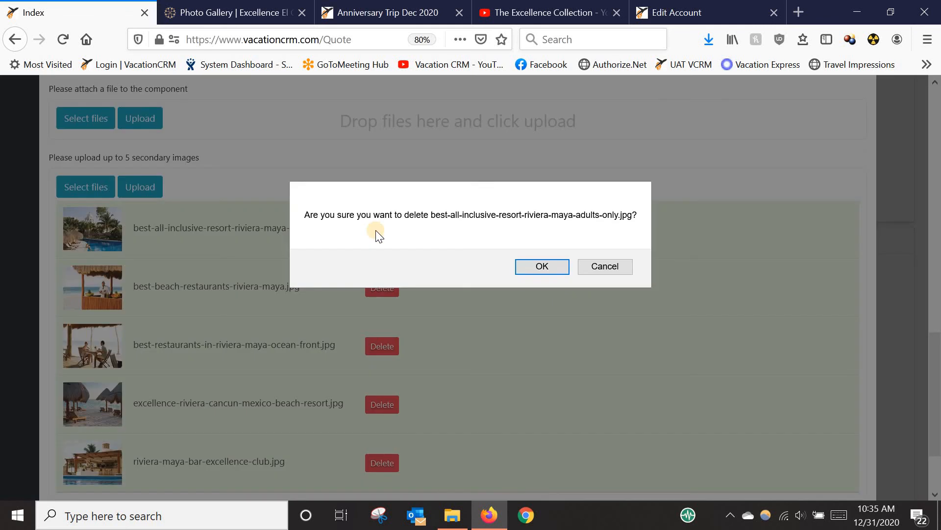
key(Return)
click(375, 231)
key(Return)
click(378, 241)
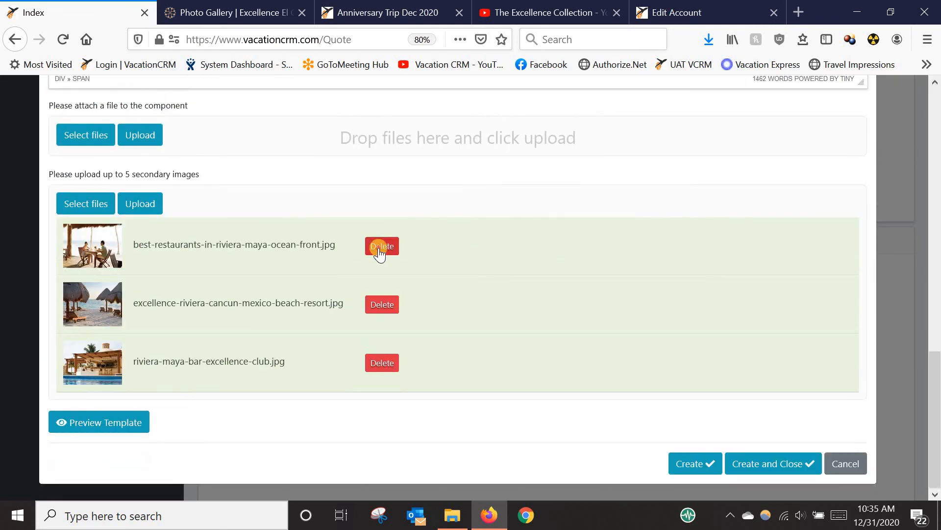
key(Return)
click(379, 306)
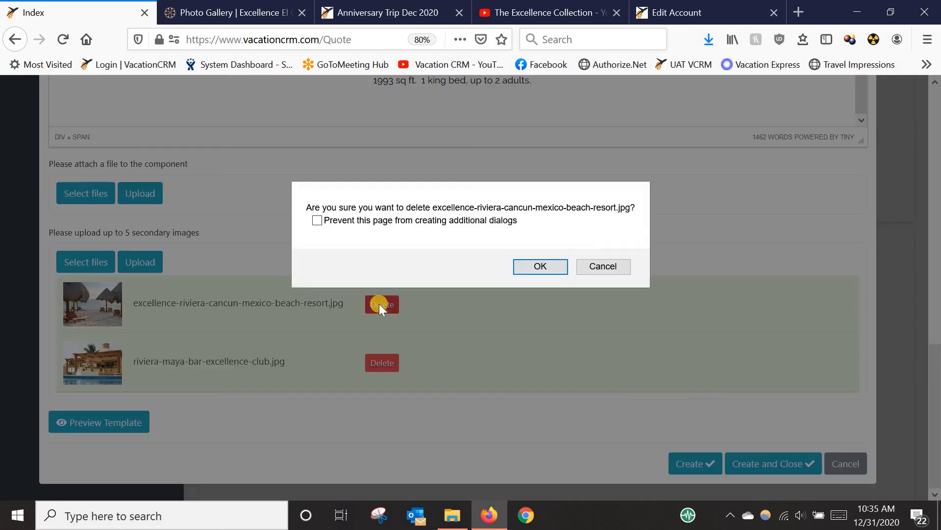
key(Return)
click(383, 362)
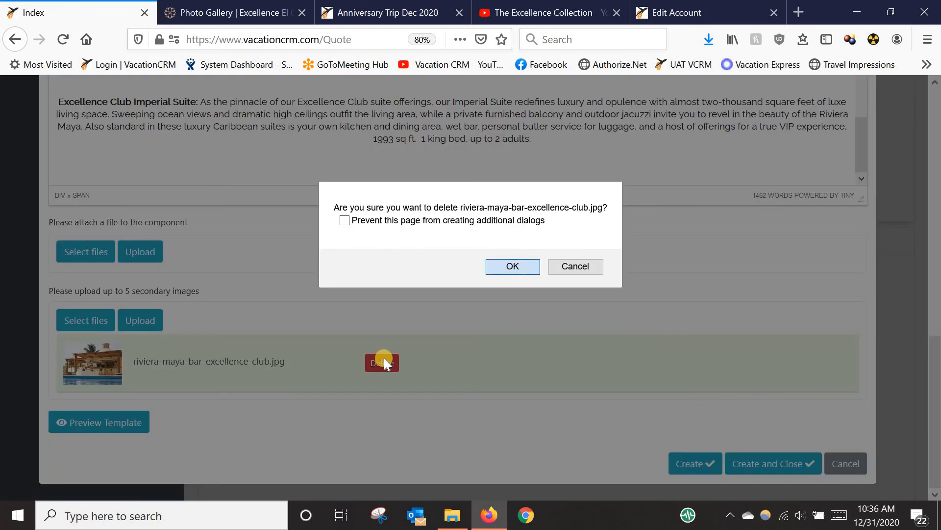
key(Return)
Step: Switch to the Excellence El Carmen photo gallery on the resort website and look over its hotel pictures
scroll(473, 286, up, 5)
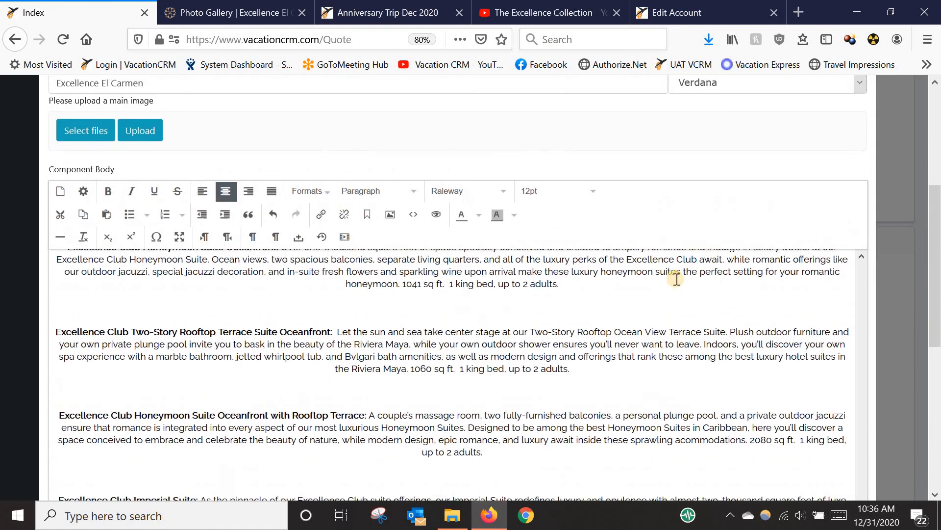
drag(873, 454, 877, 160)
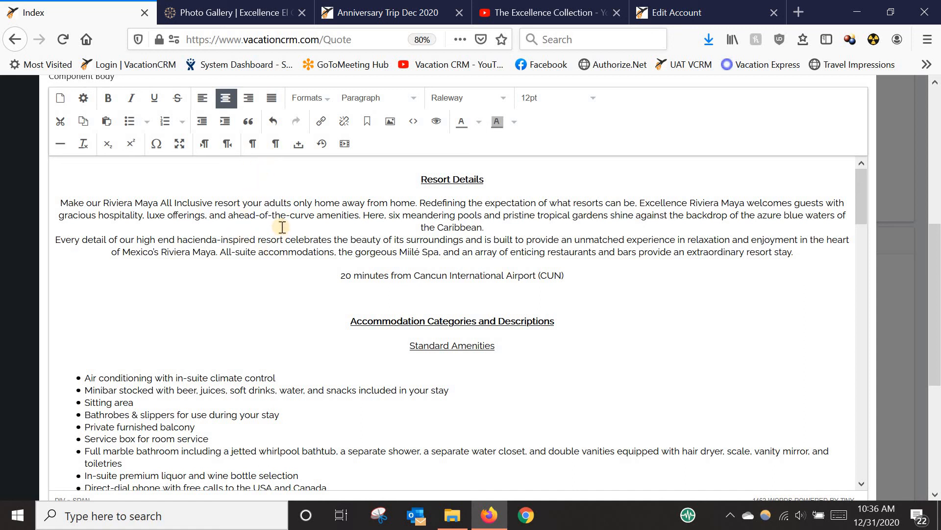
click(226, 10)
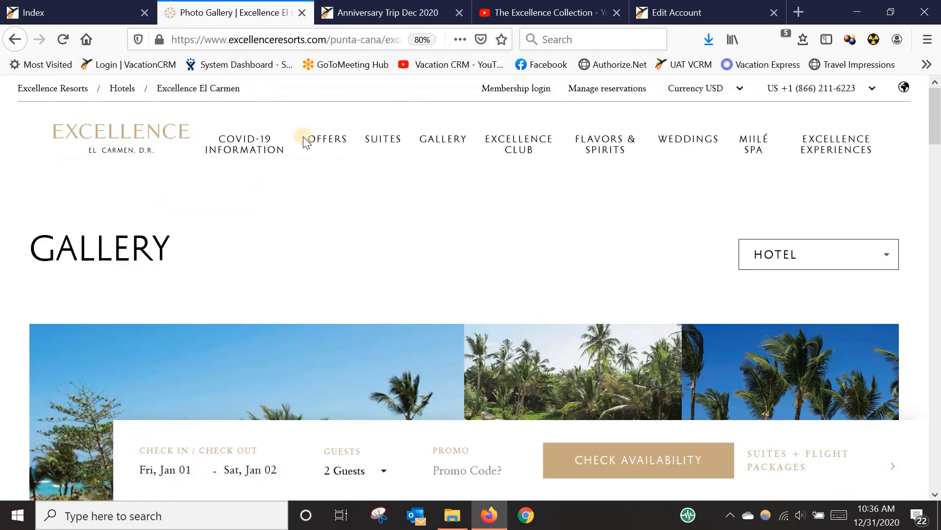
scroll(523, 316, down, 5)
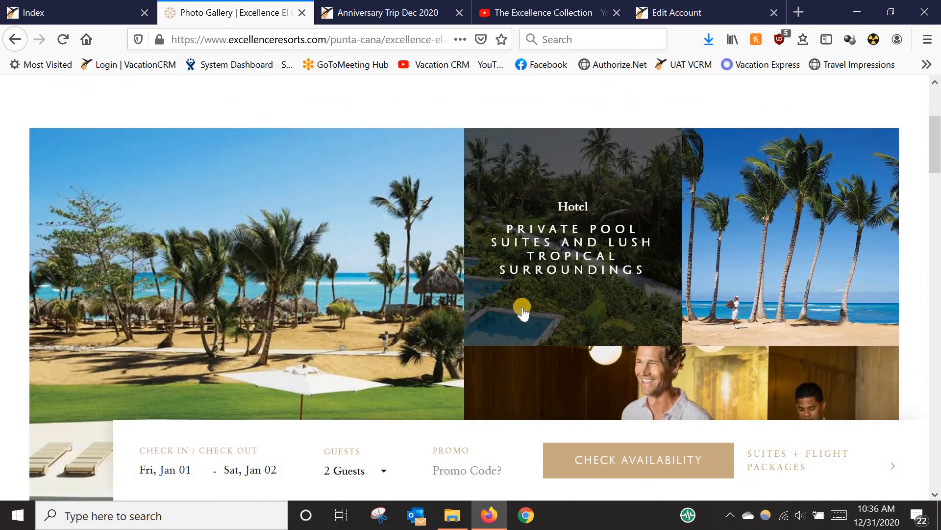
scroll(505, 279, down, 2)
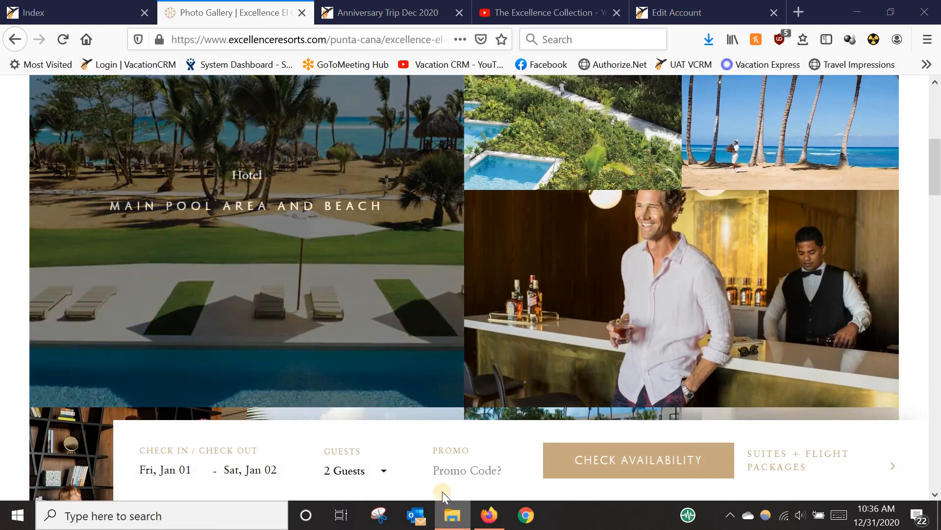
Step: Open the Excellence El Carmen folder inside the DR folder of Quote Template Pictures in File Explorer
click(452, 515)
click(302, 279)
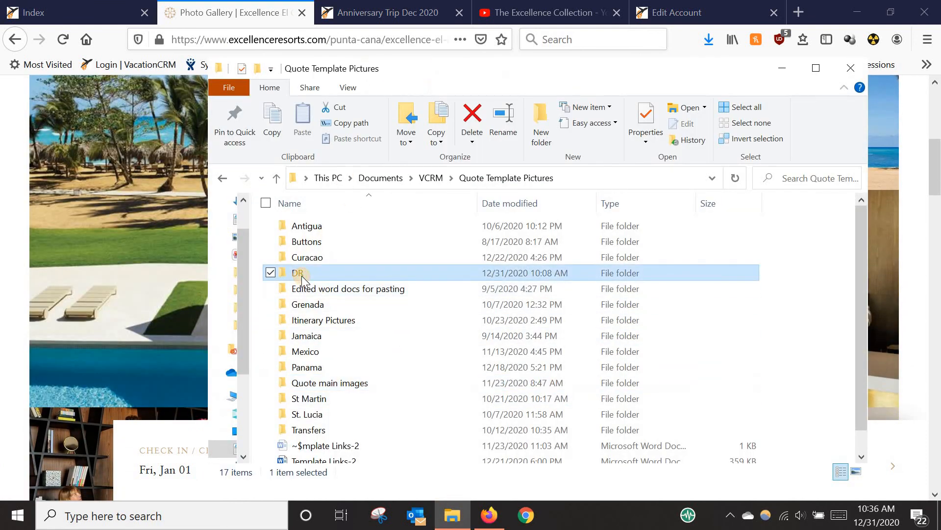
double_click(302, 278)
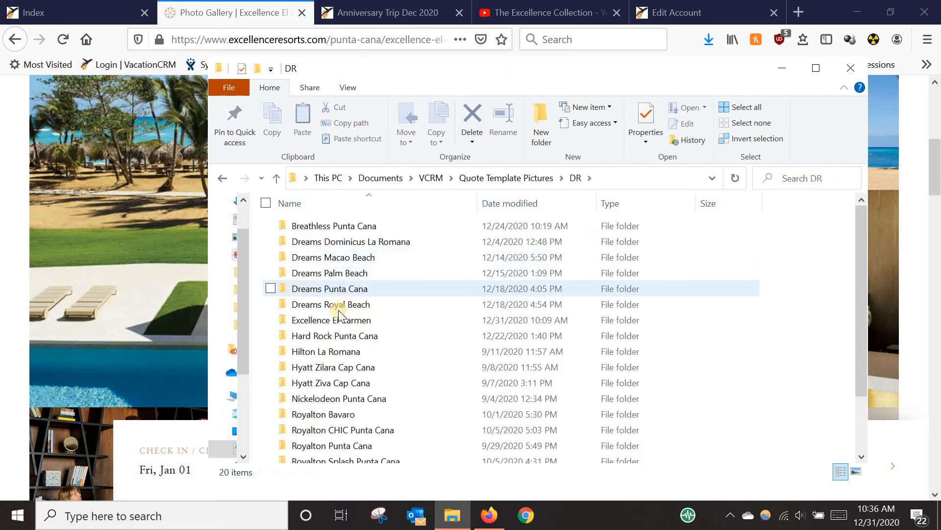
double_click(330, 320)
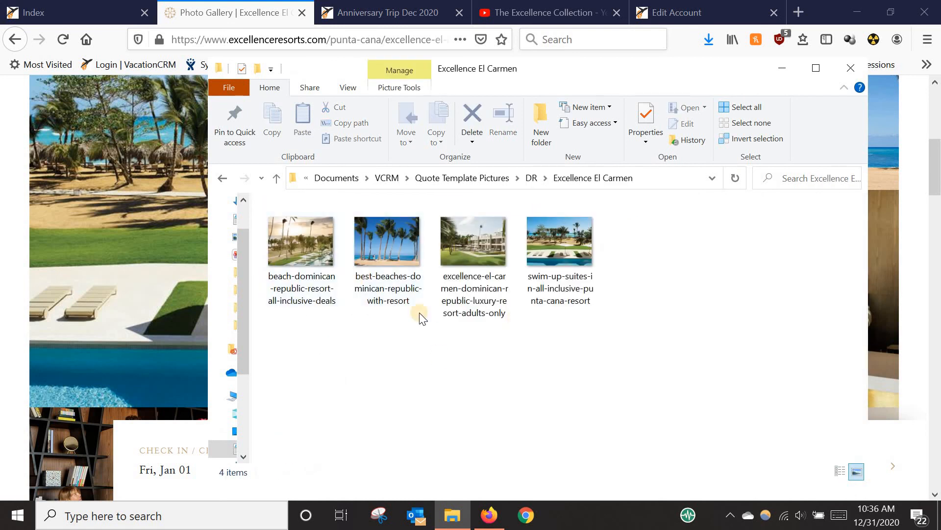
Step: Try to save the resort website's "Beach at sunrise" gallery photo as a JPEG in the Excellence El Carmen folder
click(225, 12)
scroll(446, 243, down, 4)
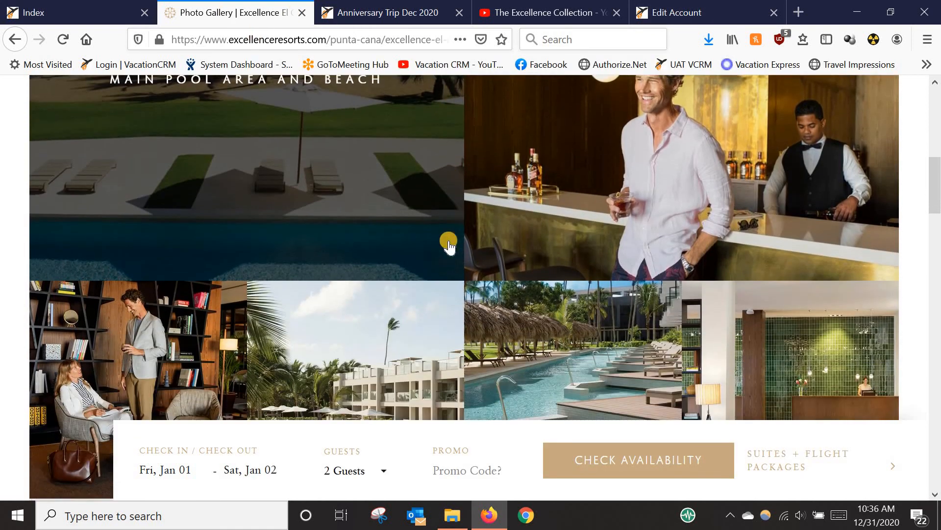
scroll(449, 245, down, 6)
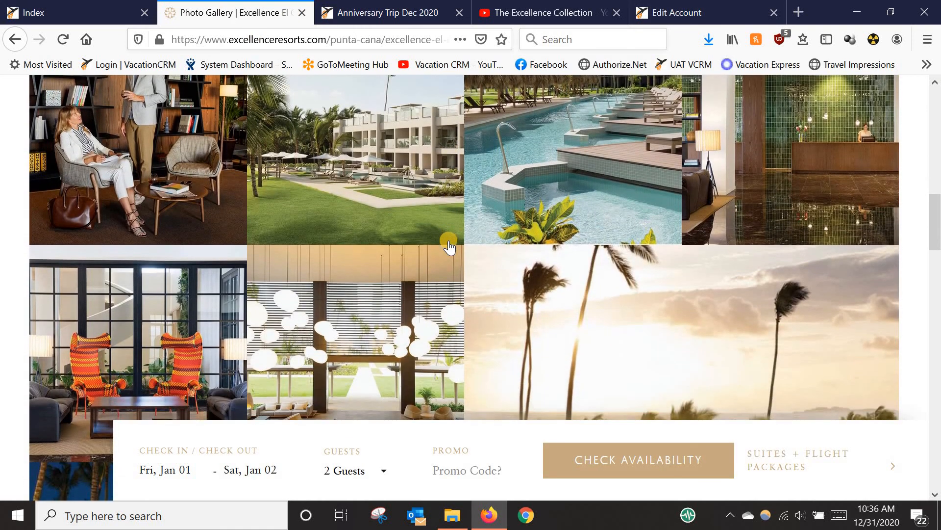
scroll(449, 245, down, 5)
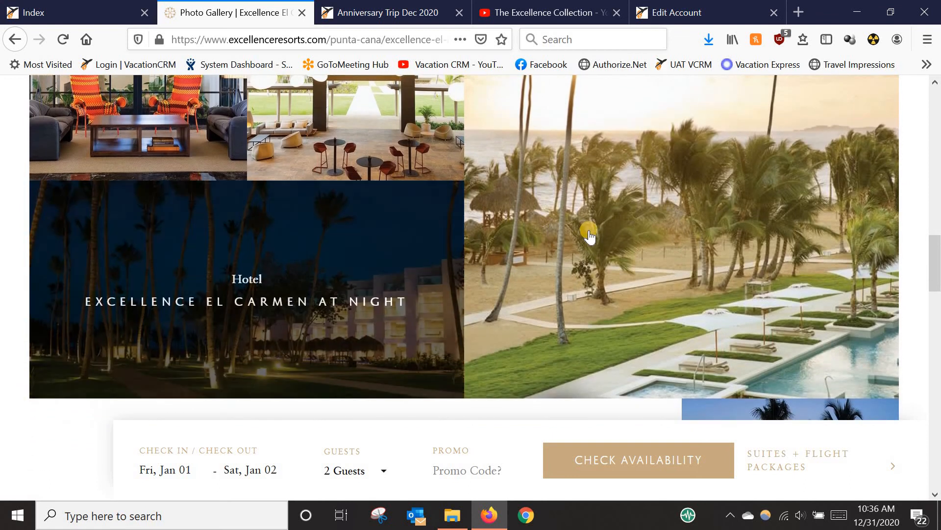
right_click(589, 235)
key(Escape)
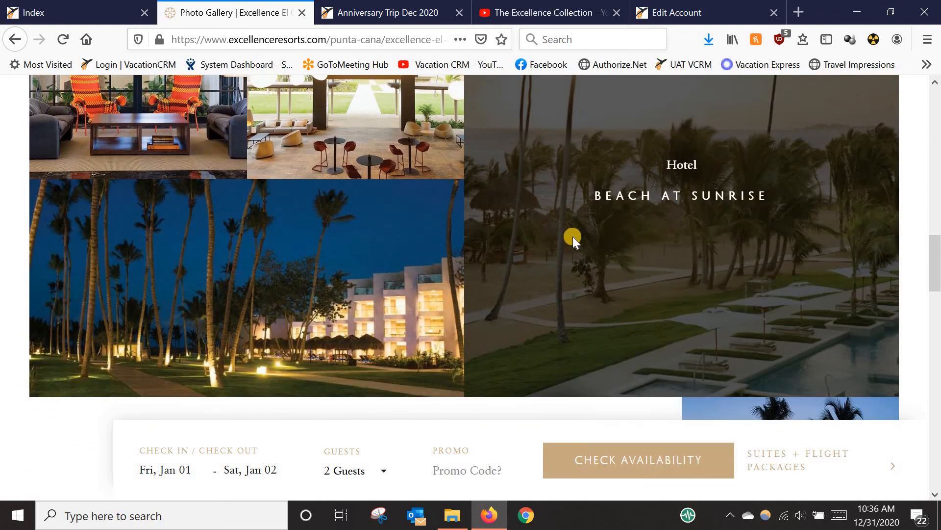
click(573, 236)
right_click(488, 247)
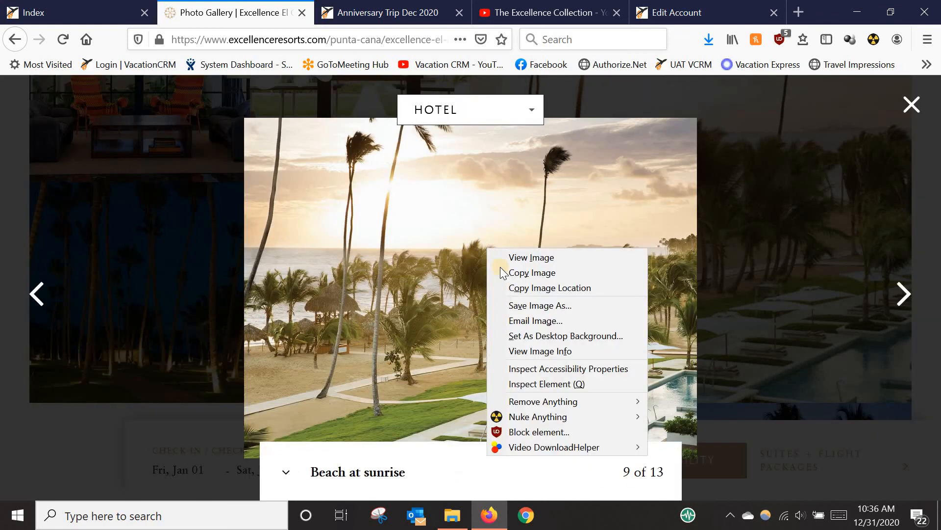
click(526, 306)
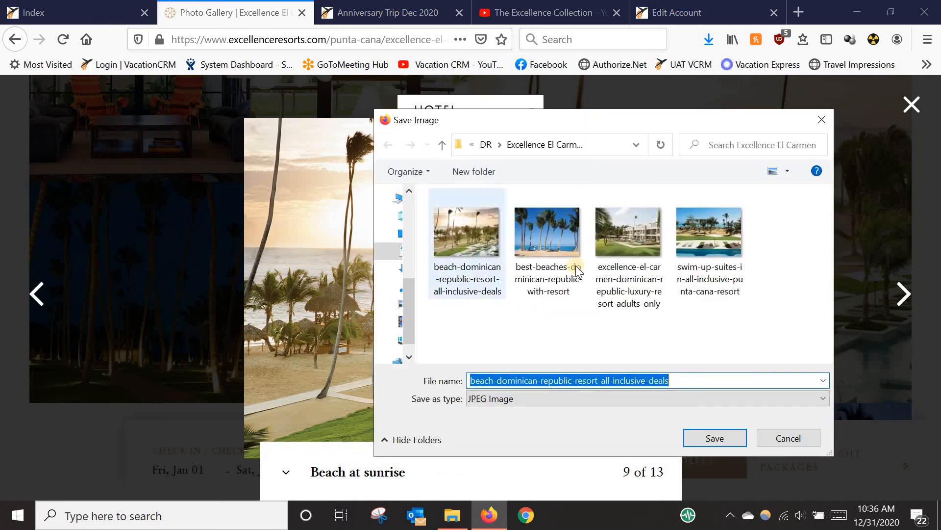
click(700, 438)
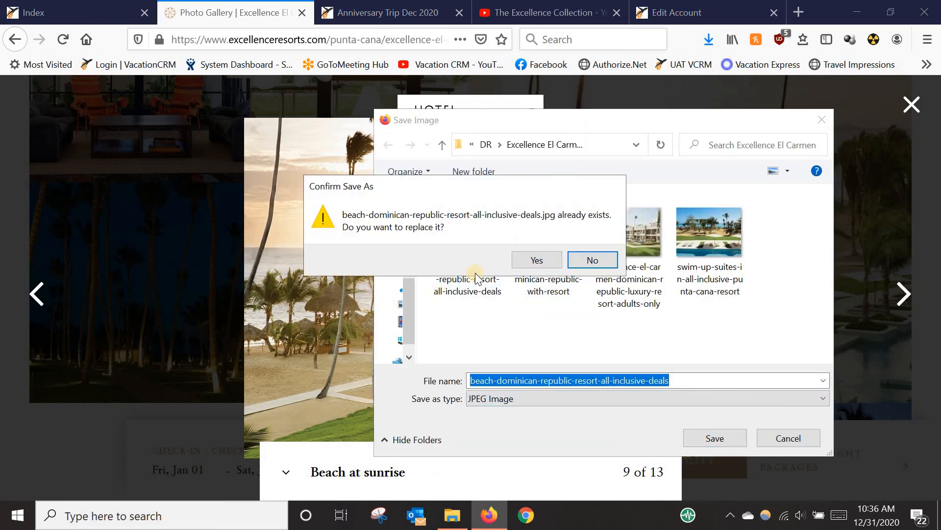
click(578, 261)
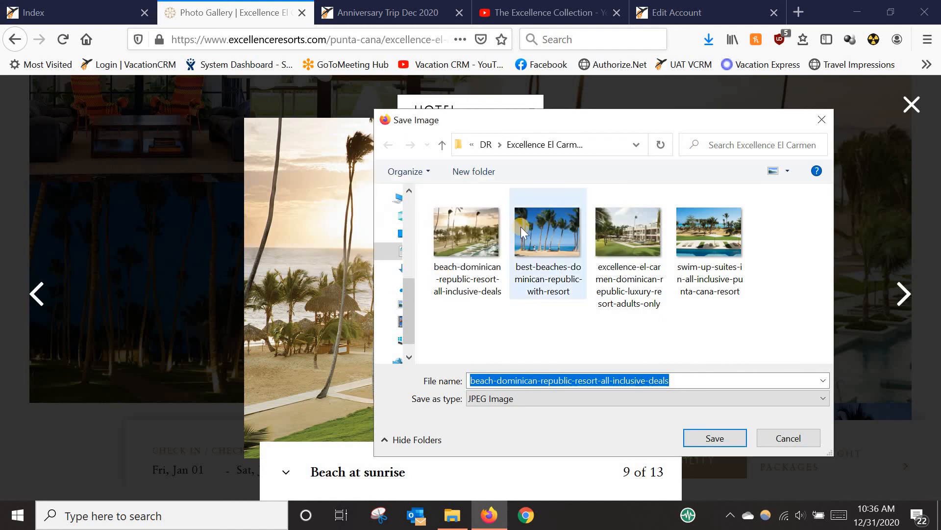
click(824, 118)
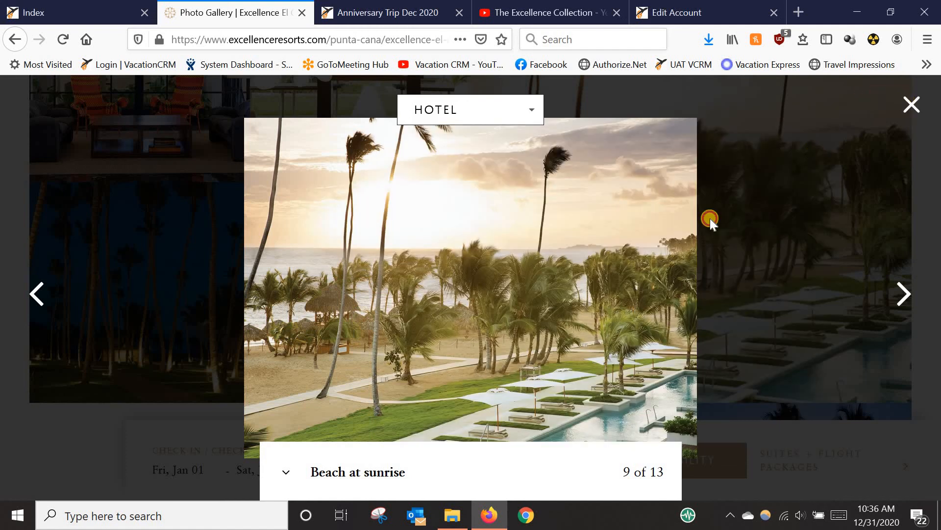
click(710, 218)
Step: Return to the VacationCRM component and review its resort details, standard amenities and suite descriptions
scroll(598, 294, down, 5)
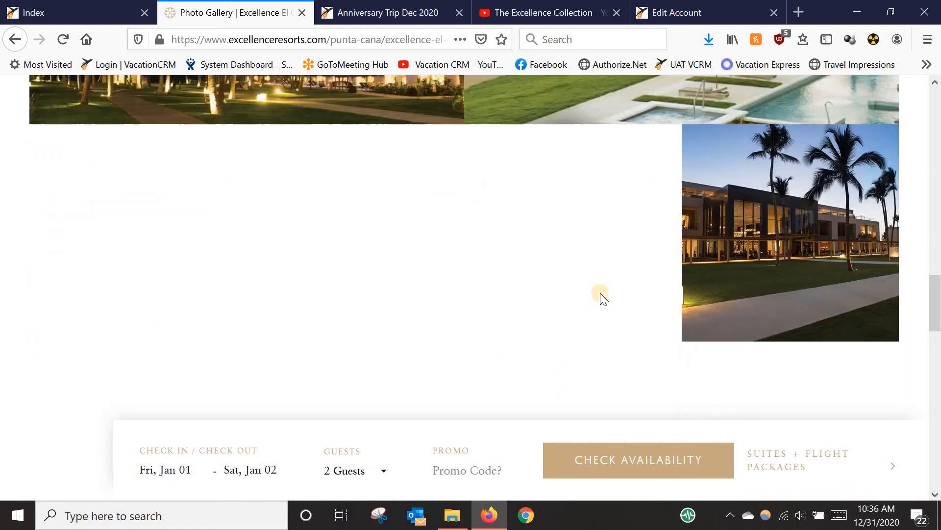
scroll(603, 298, down, 4)
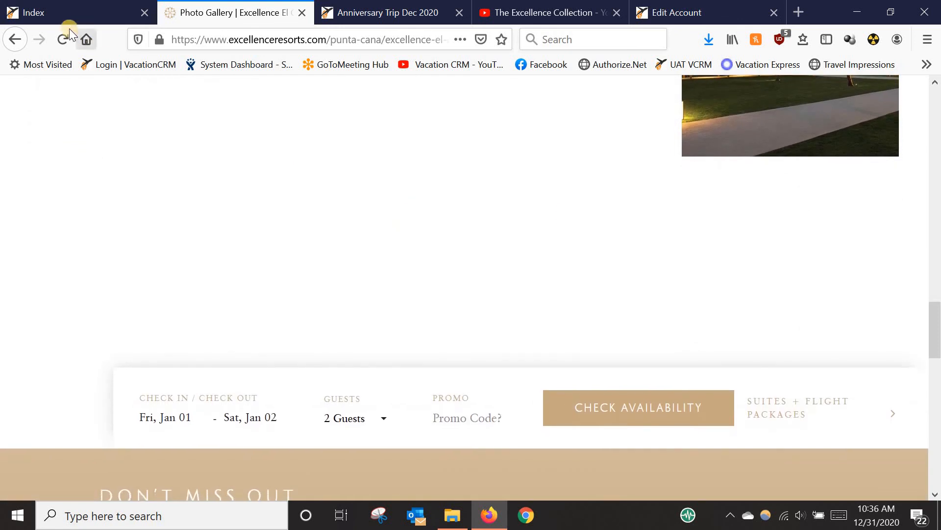
click(75, 13)
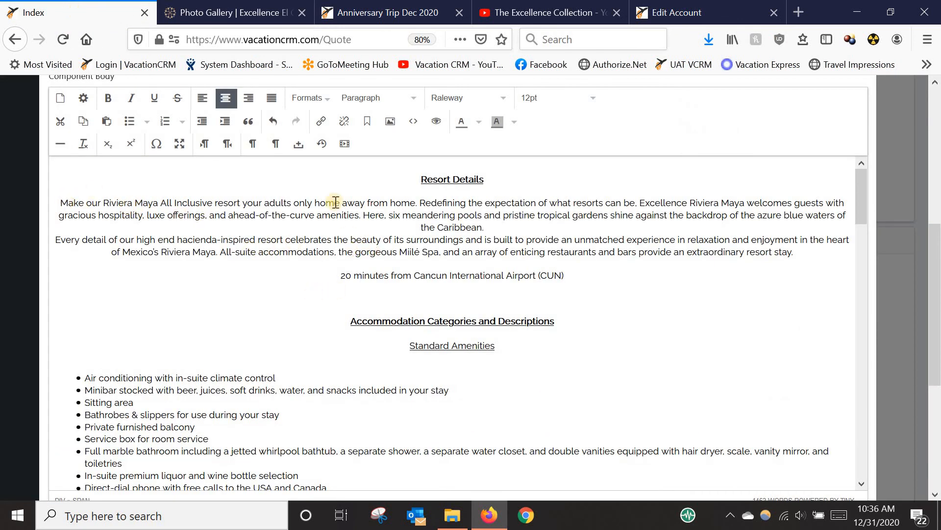
scroll(248, 296, down, 8)
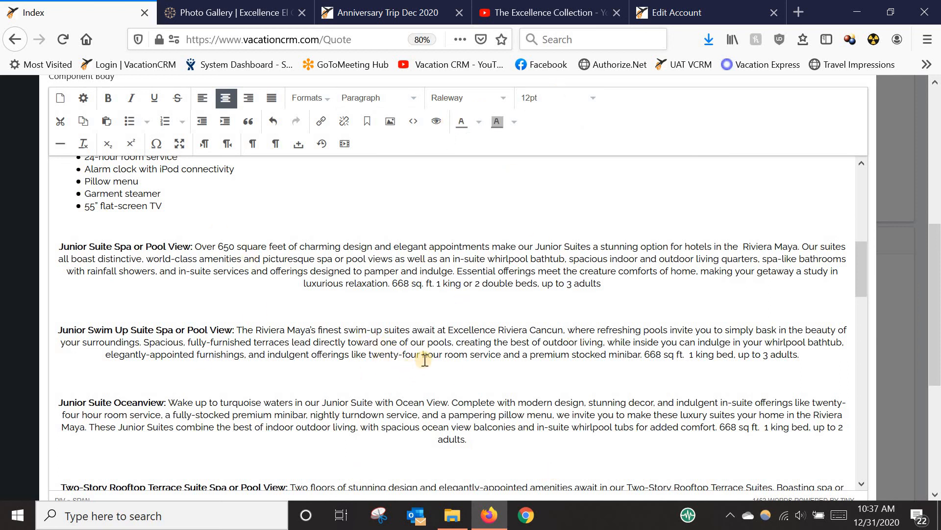
scroll(425, 360, up, 10)
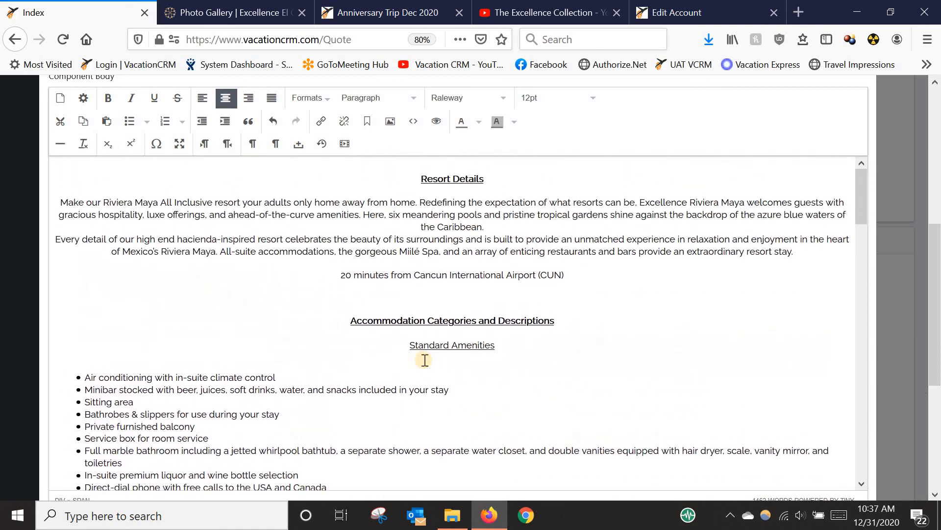
scroll(424, 359, down, 10)
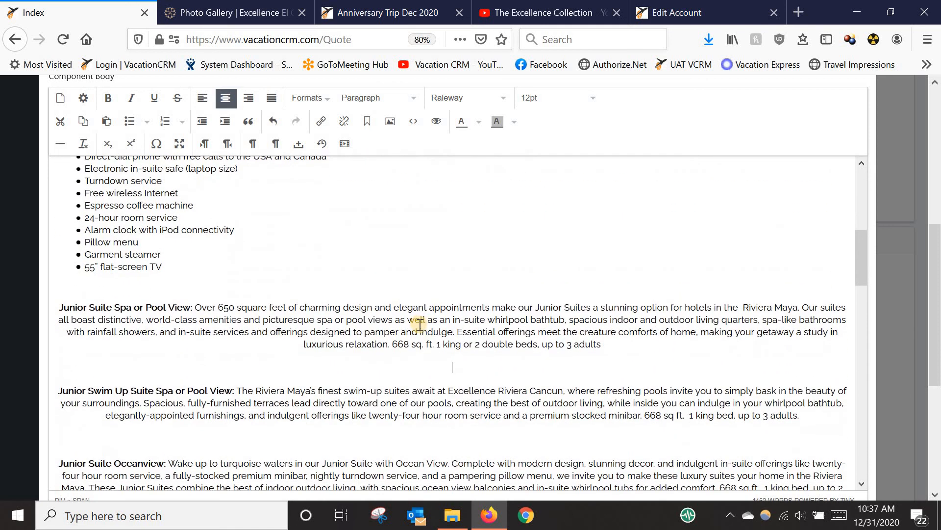
scroll(442, 322, up, 5)
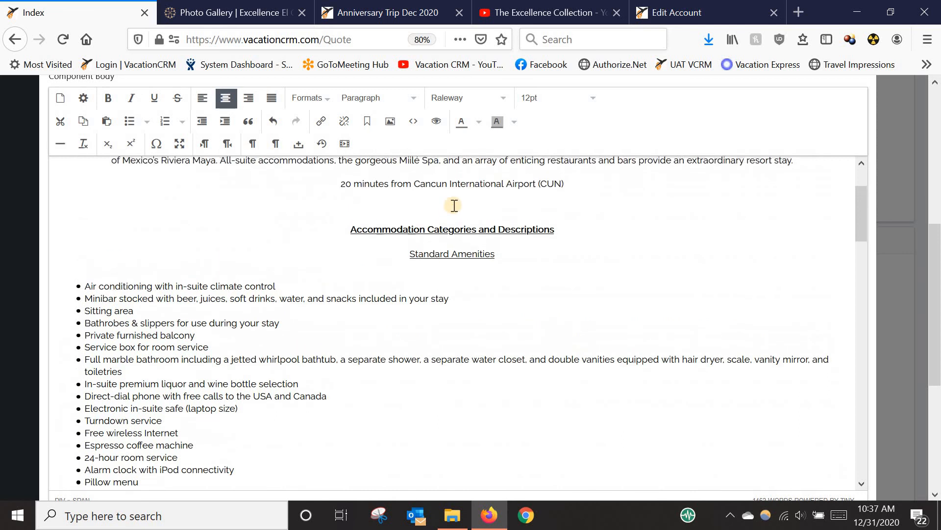
Step: Choose best-beaches-dominican-republic-with-resort.jpg from the DR > Excellence El Carmen folder as the image for the blank line beneath the airport distance
click(456, 210)
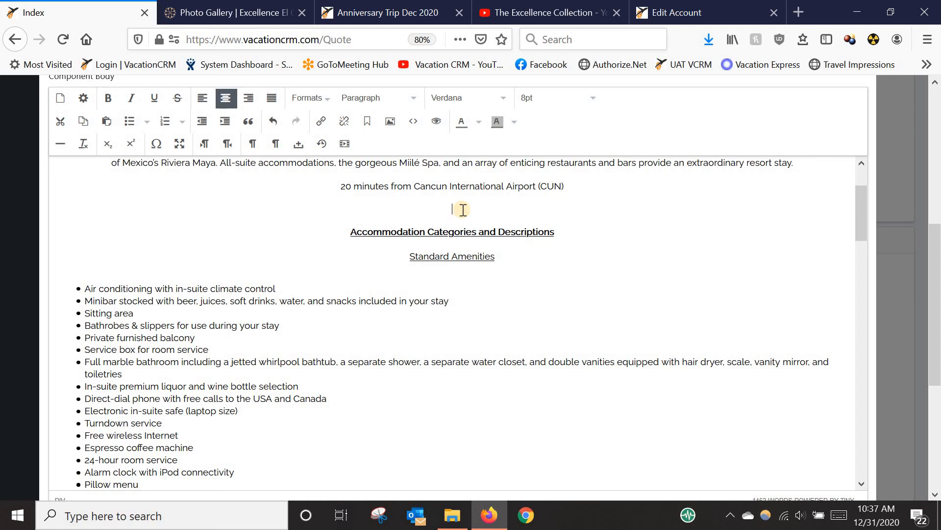
click(395, 121)
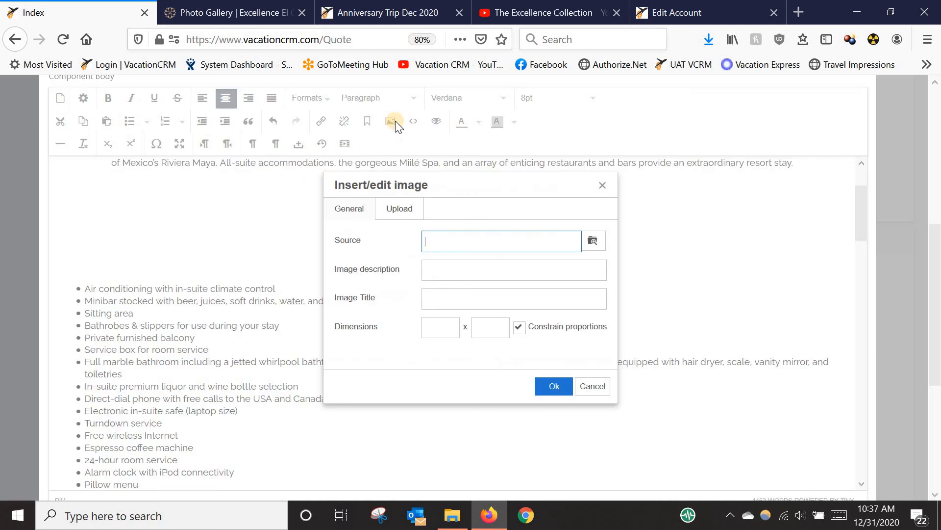
click(592, 245)
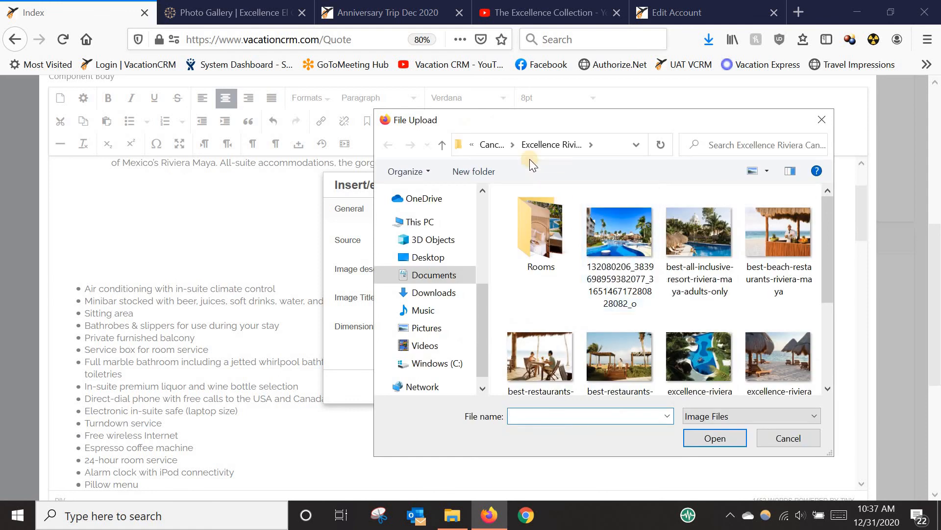
drag(402, 226, 415, 219)
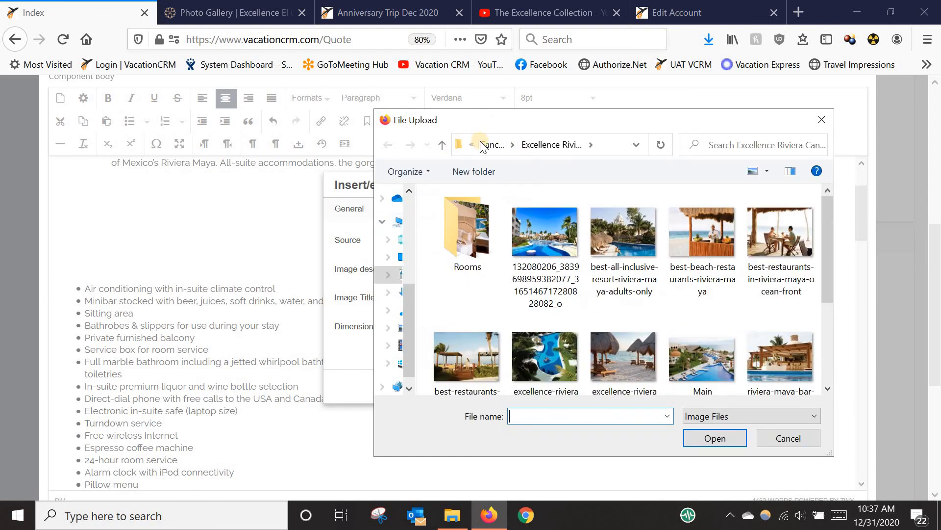
click(485, 143)
click(487, 145)
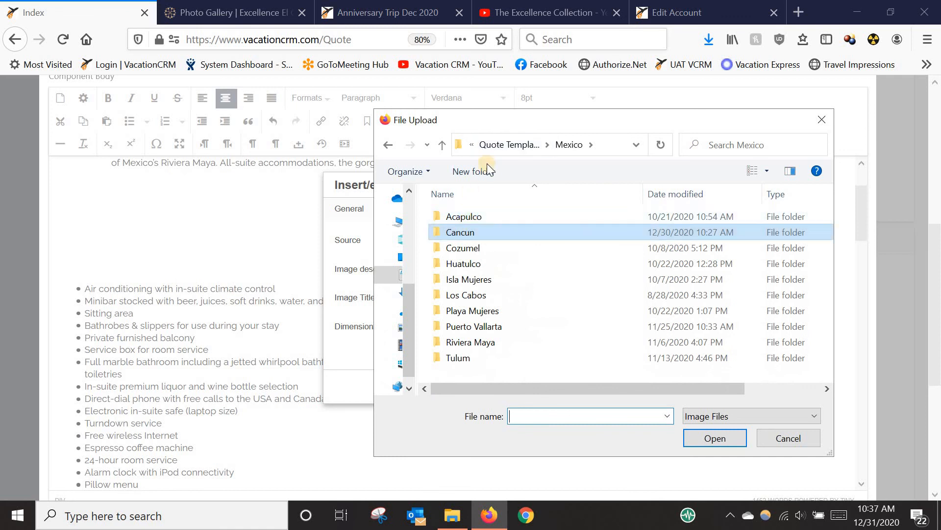
double_click(459, 265)
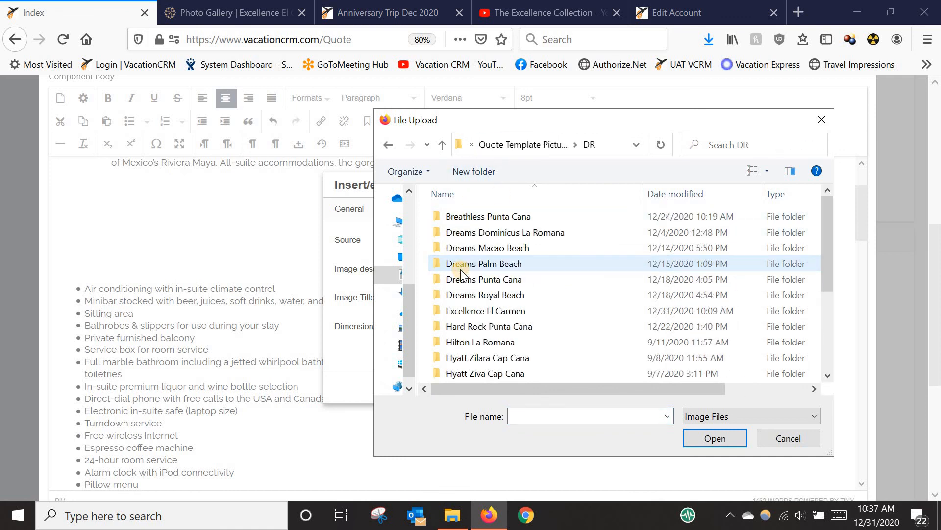
click(498, 311)
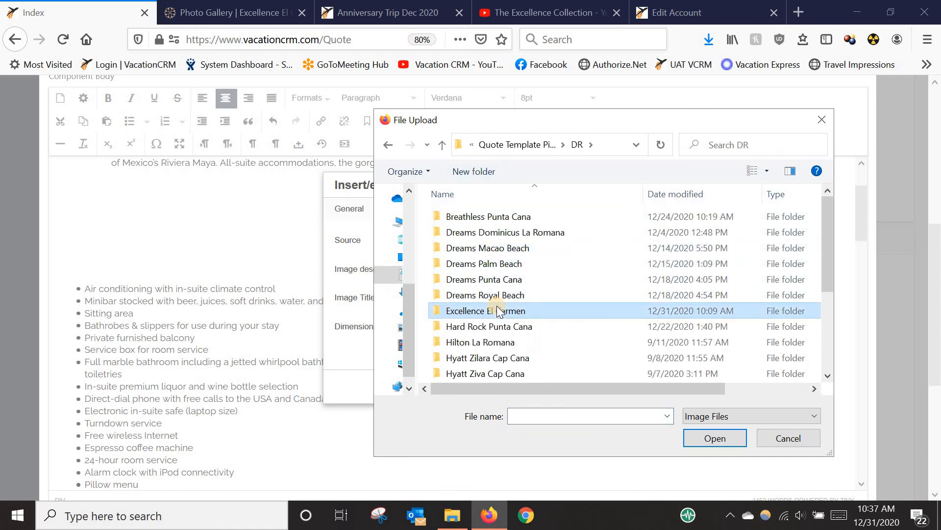
double_click(497, 310)
click(542, 228)
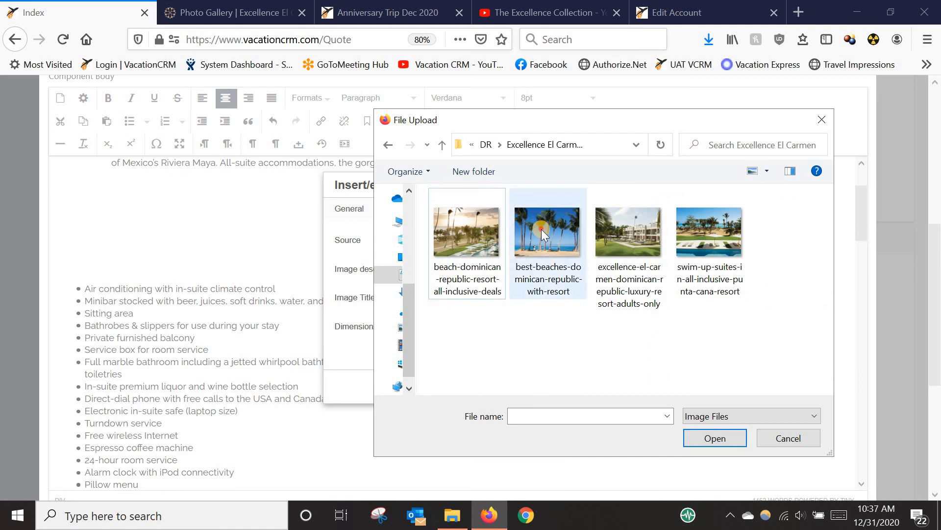
double_click(541, 228)
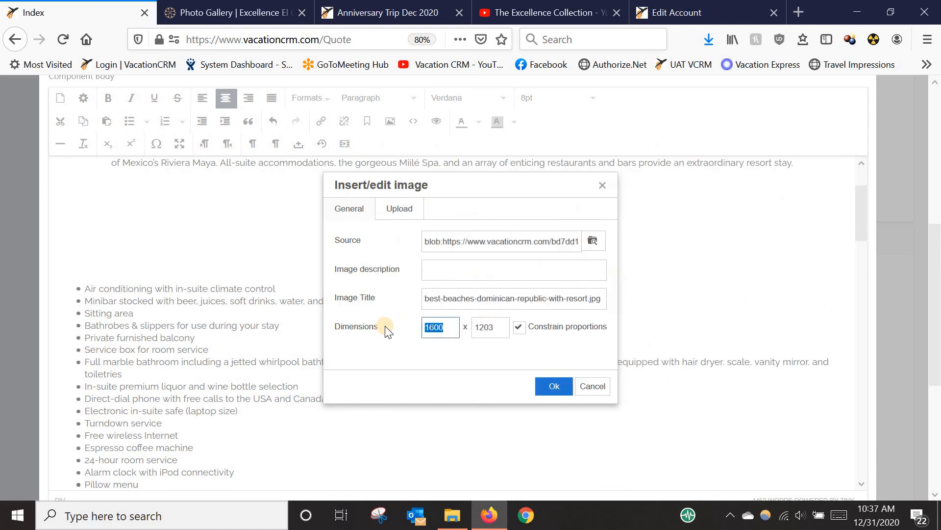
Step: Set the beach image's width to 600 with constrained proportions and insert it into the component body
text(600)
click(482, 336)
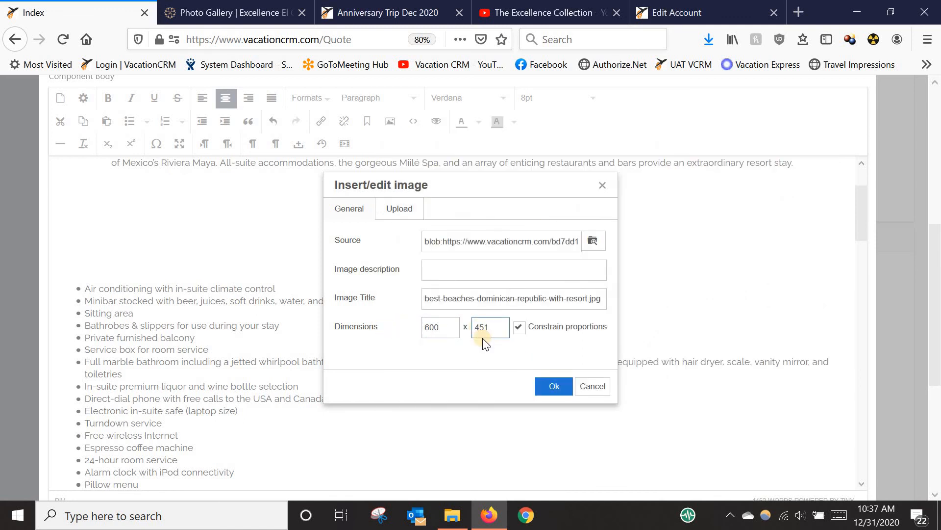
click(542, 387)
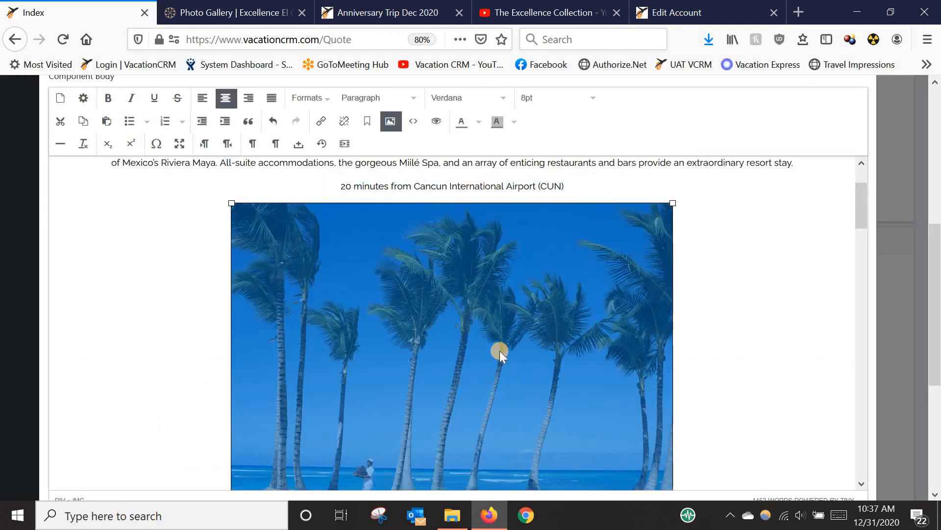
scroll(719, 325, down, 1)
click(719, 326)
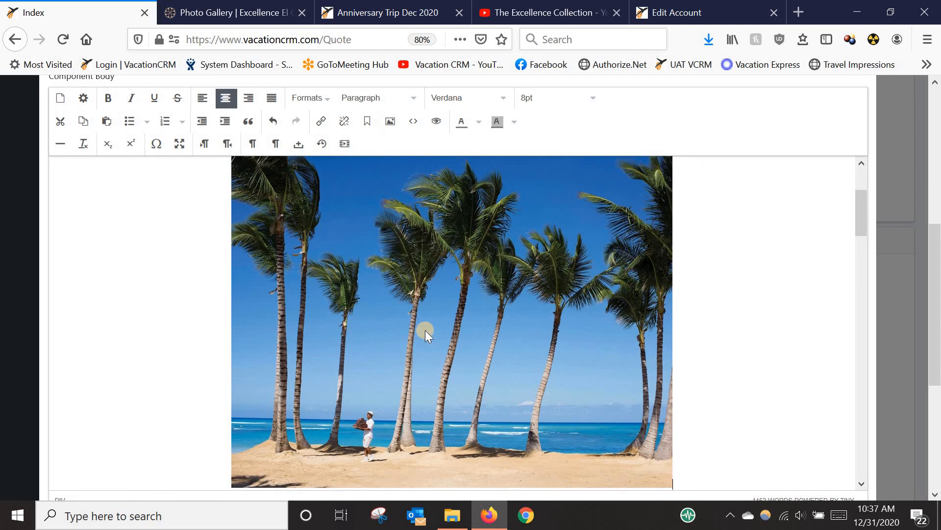
Step: Delete the palm-tree beach image from the component body above the accommodation categories heading
click(499, 320)
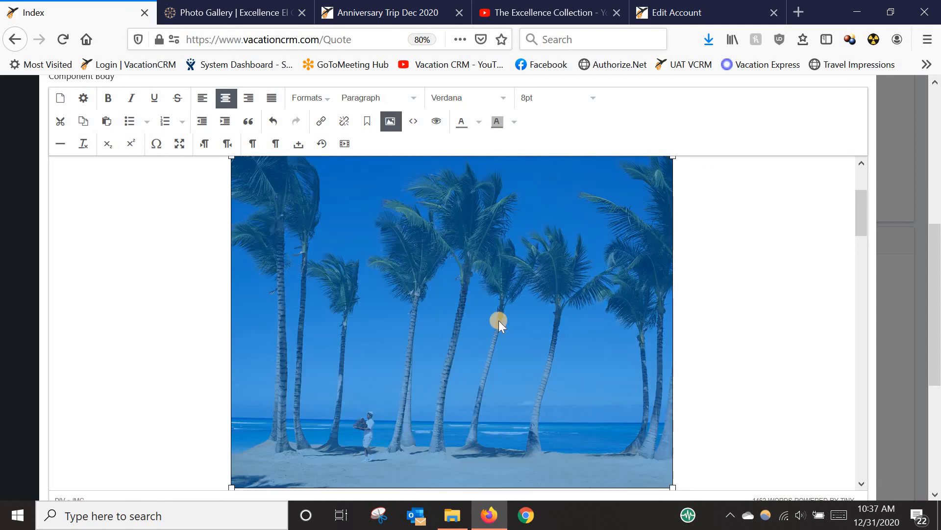
key(Delete)
scroll(499, 294, up, 2)
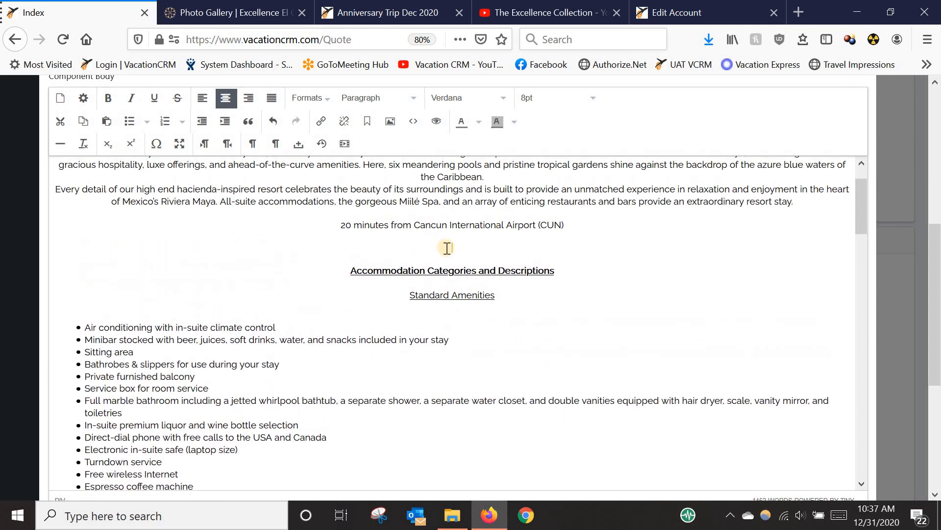
Step: Switch to The Excellence Collection's YouTube videos, open the Excellence El Carmen video and copy its web address
click(509, 13)
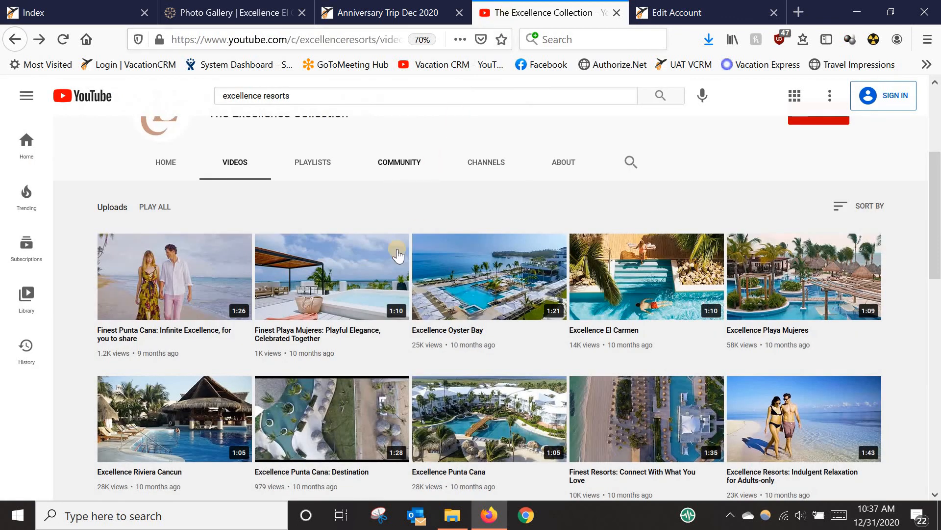
click(623, 331)
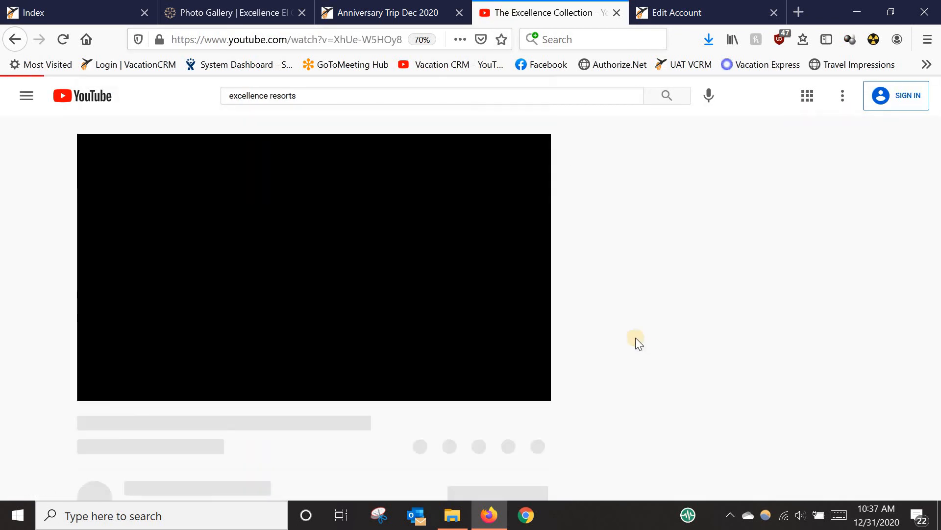
right_click(296, 44)
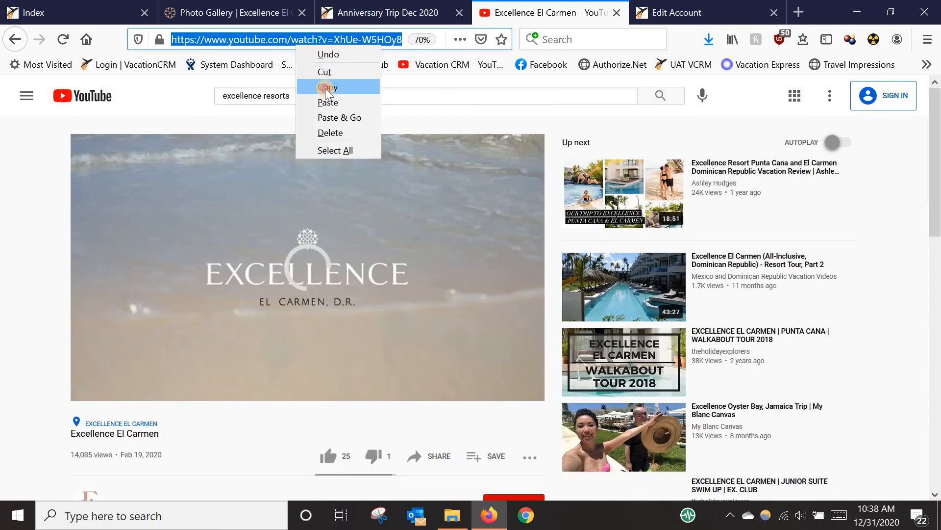
click(326, 89)
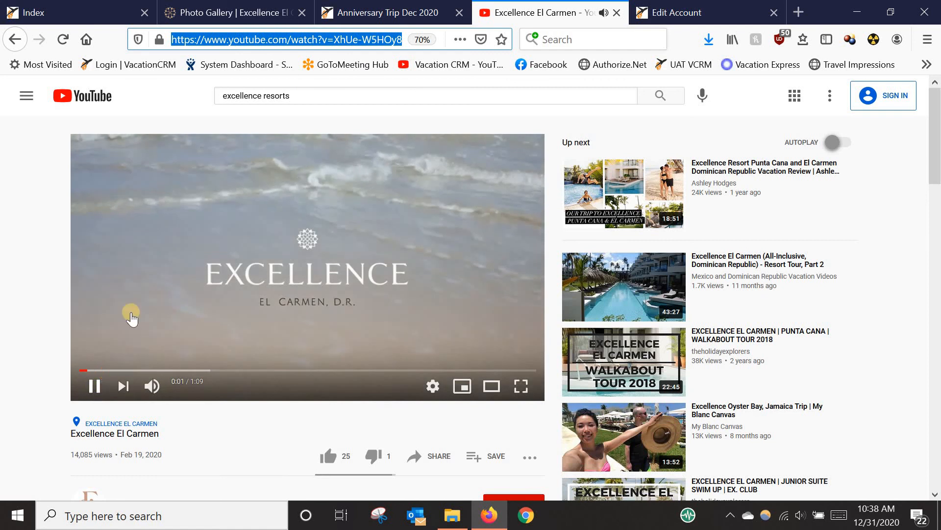
Step: Embed the copied Excellence El Carmen YouTube video beneath the airport distance line in the VacationCRM component body, with a width of 600
click(92, 12)
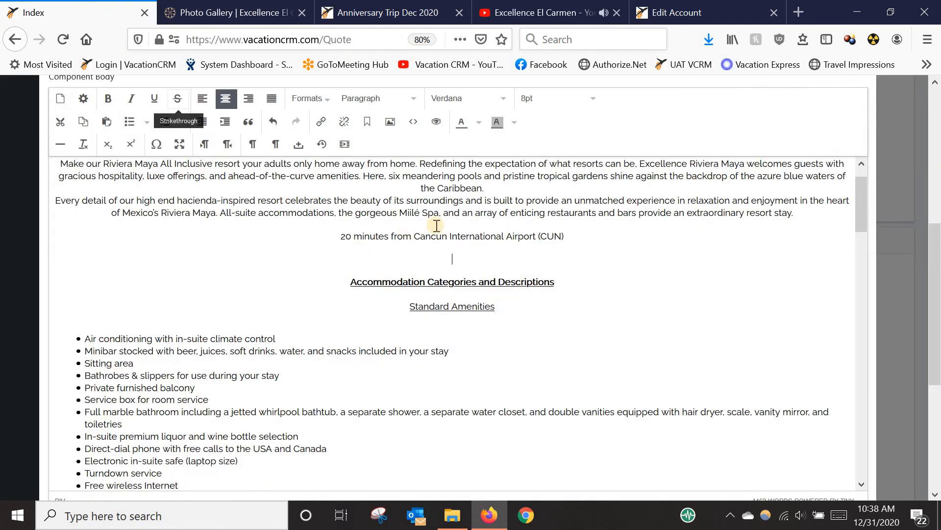
click(343, 144)
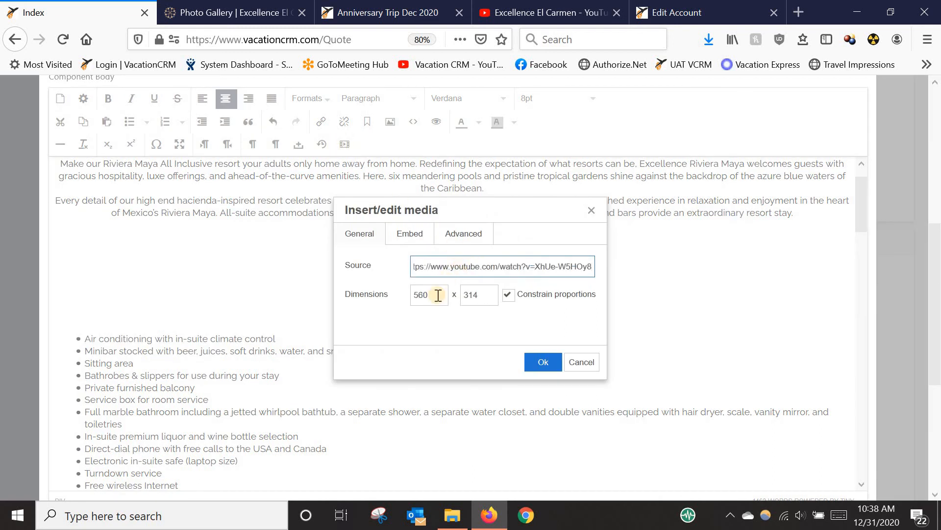
text(600)
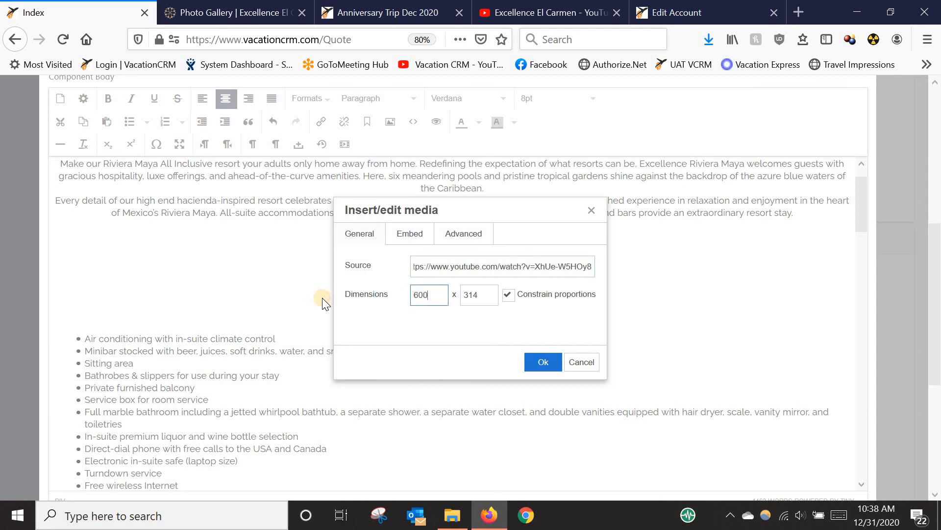
click(537, 364)
click(375, 373)
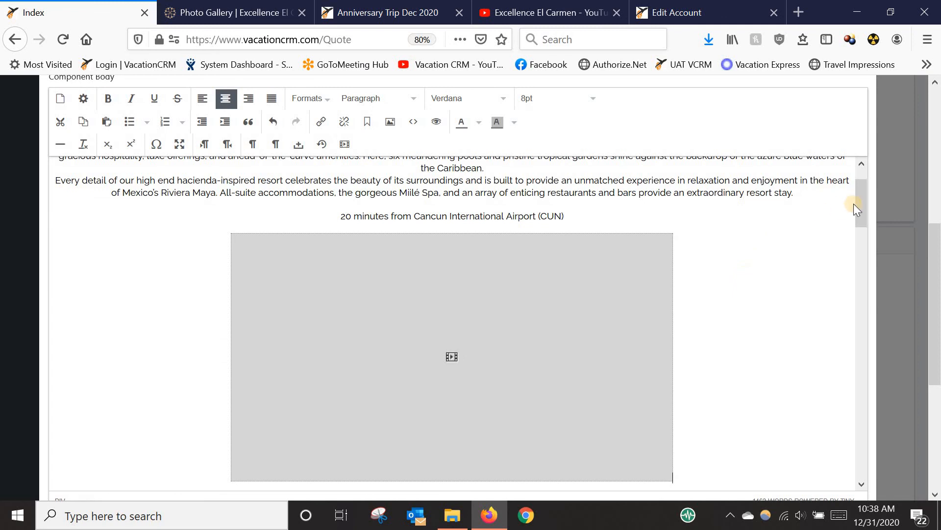
Step: Save the Excellence El Carmen component template with the embedded video
drag(858, 207, 860, 441)
scroll(858, 436, down, 5)
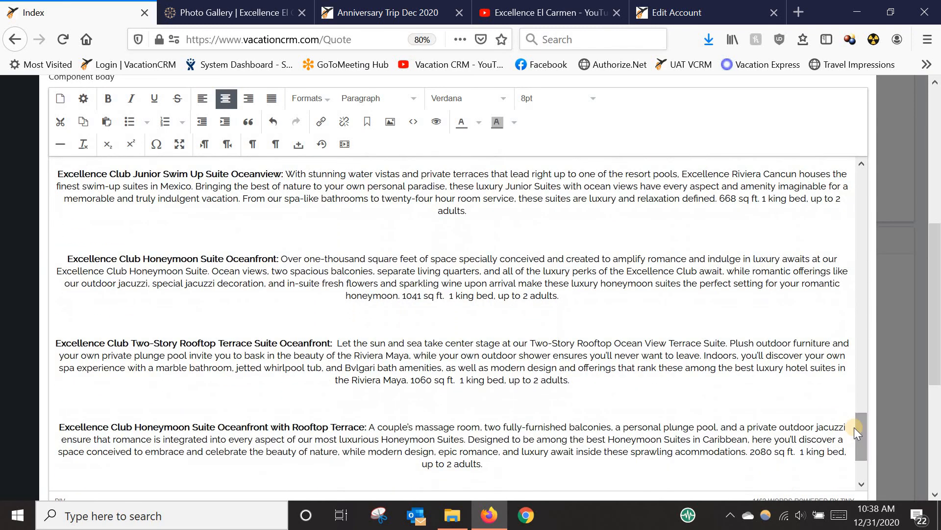
scroll(923, 395, down, 2)
scroll(923, 396, down, 5)
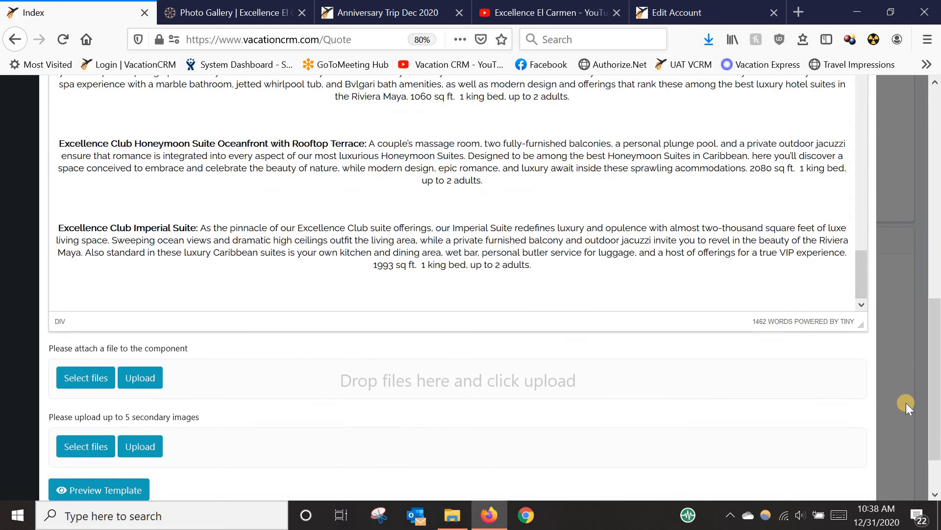
click(705, 466)
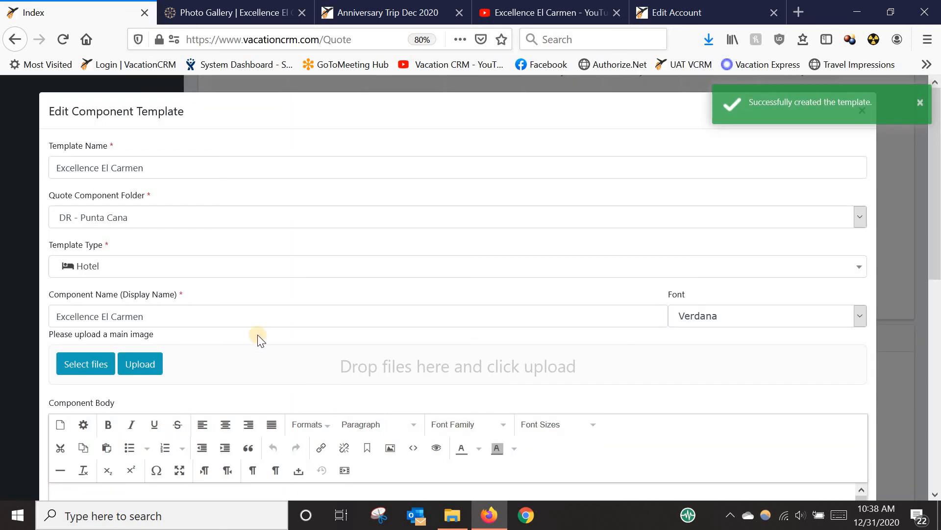
Step: Preview the component template, check the resort details and embedded video, and return to the editor
drag(937, 161, 938, 407)
click(108, 425)
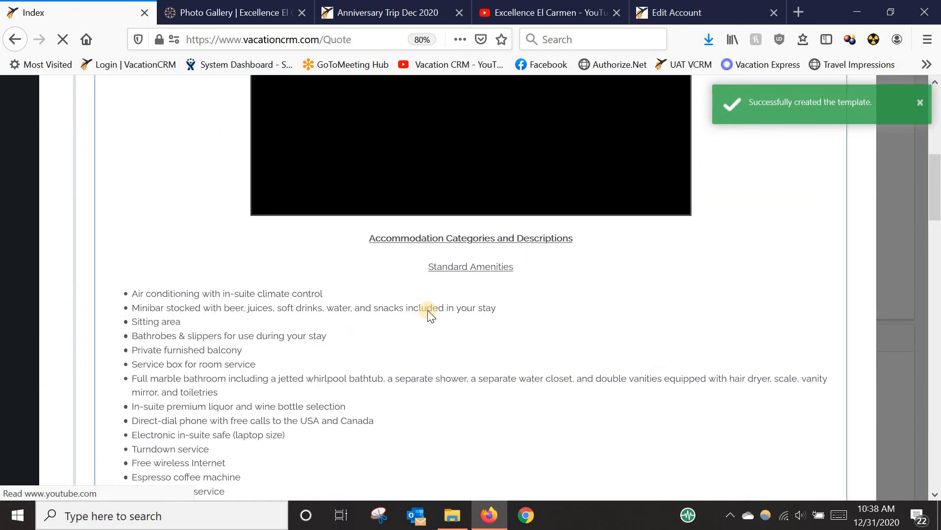
scroll(428, 310, up, 4)
scroll(429, 310, up, 1)
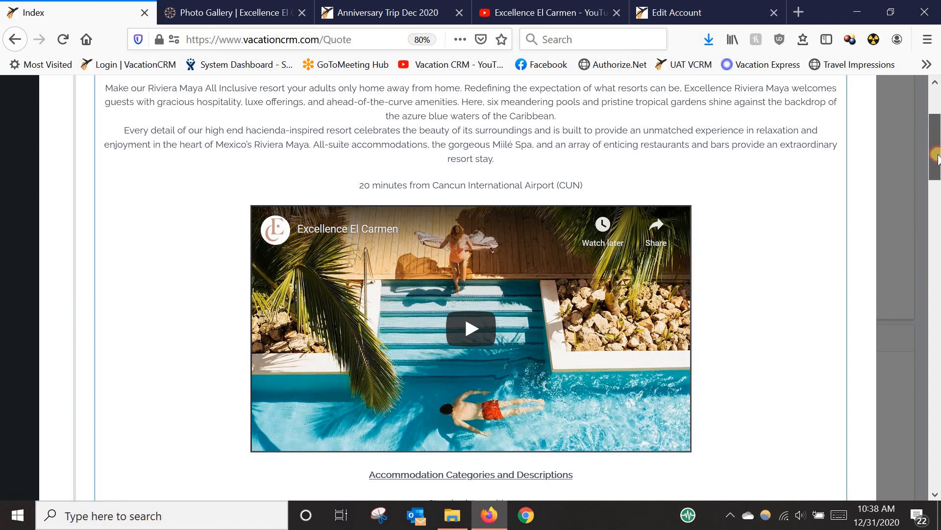
drag(935, 155, 934, 88)
scroll(937, 192, down, 3)
click(97, 139)
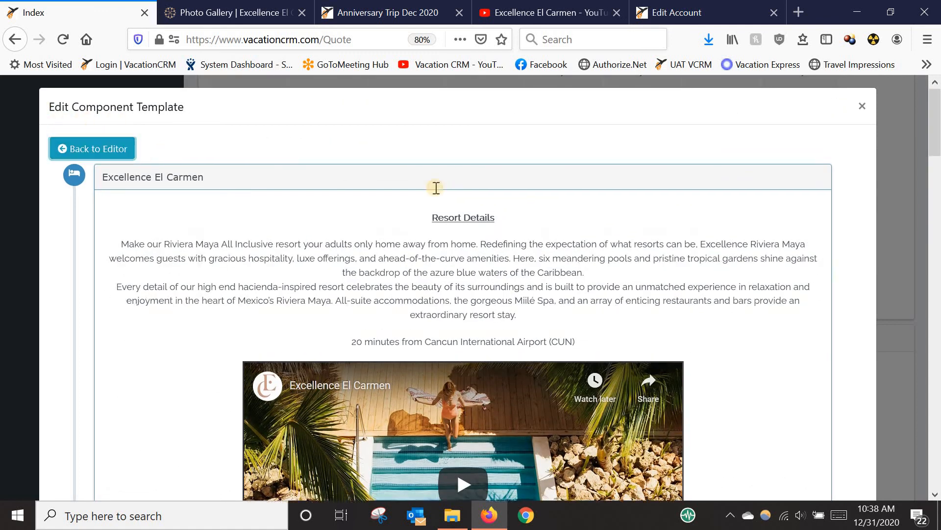
Step: Check the template's suite descriptions and open the Suites page for Excellence El Carmen on the resort website
scroll(517, 236, down, 7)
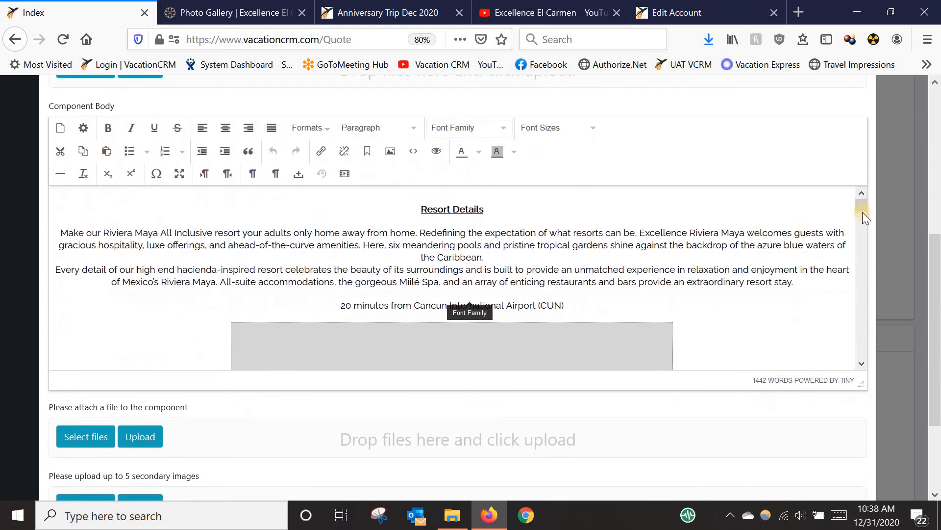
drag(862, 204, 862, 273)
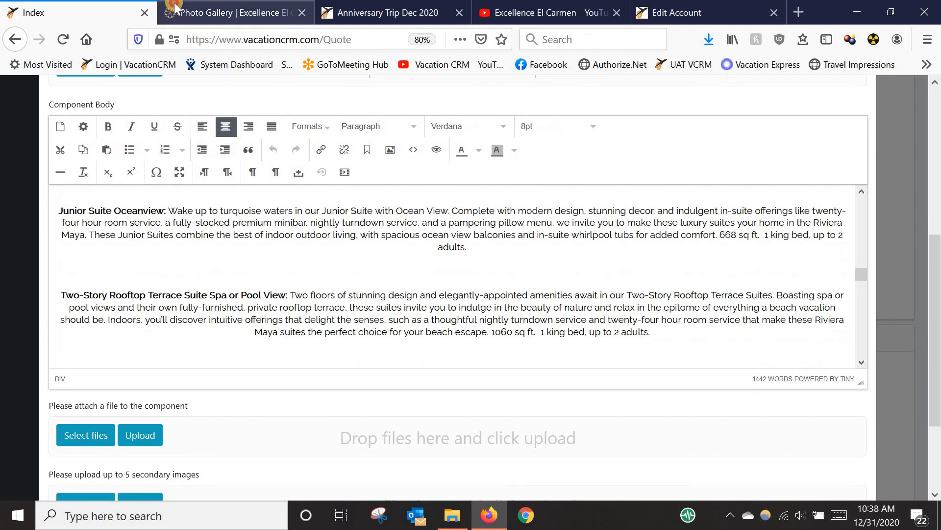
click(186, 5)
scroll(212, 168, up, 5)
drag(940, 259, 935, 83)
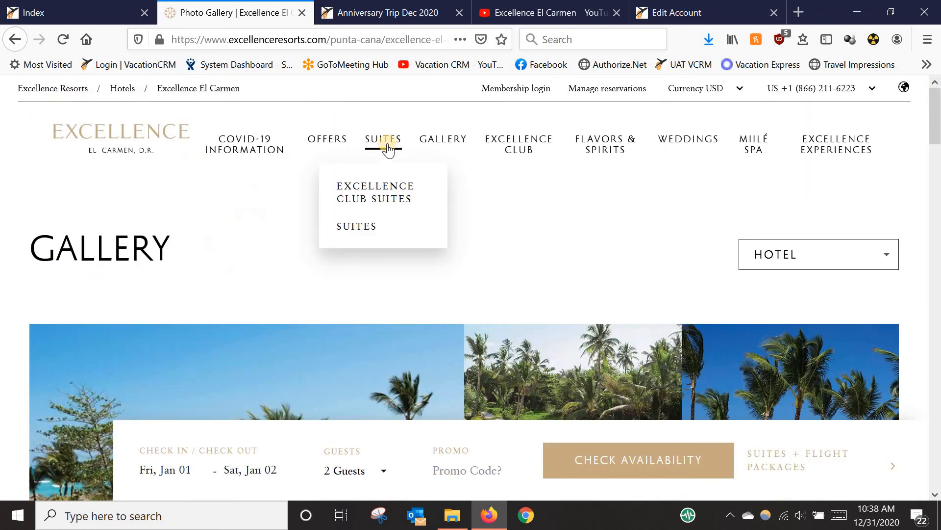
click(375, 150)
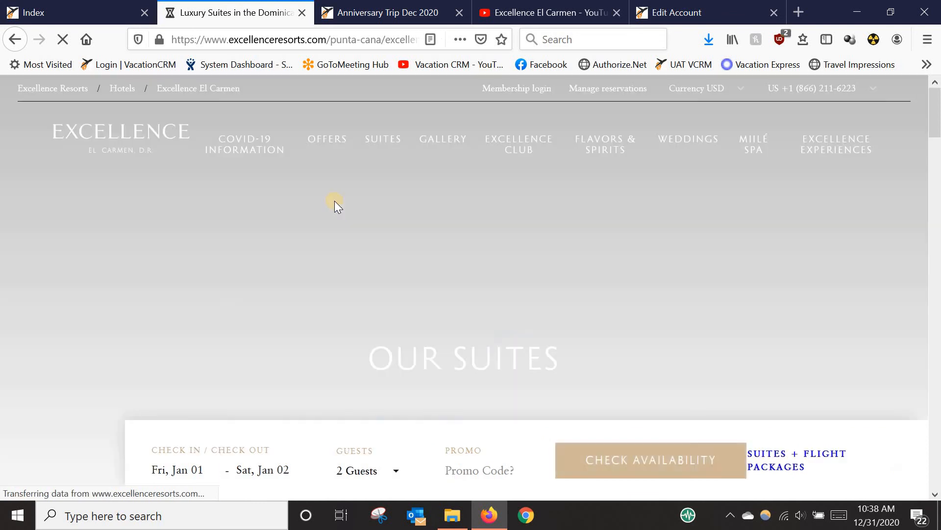
Step: Look over the suite categories, guest capacities and sizes listed on the resort's Suites page, including Junior Suite Pool View
scroll(139, 288, down, 10)
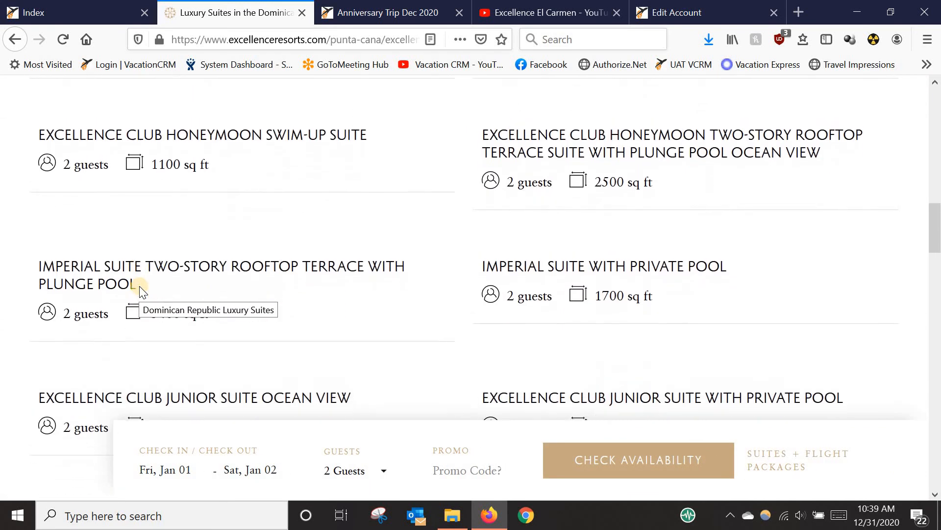
scroll(140, 288, up, 5)
scroll(139, 286, down, 2)
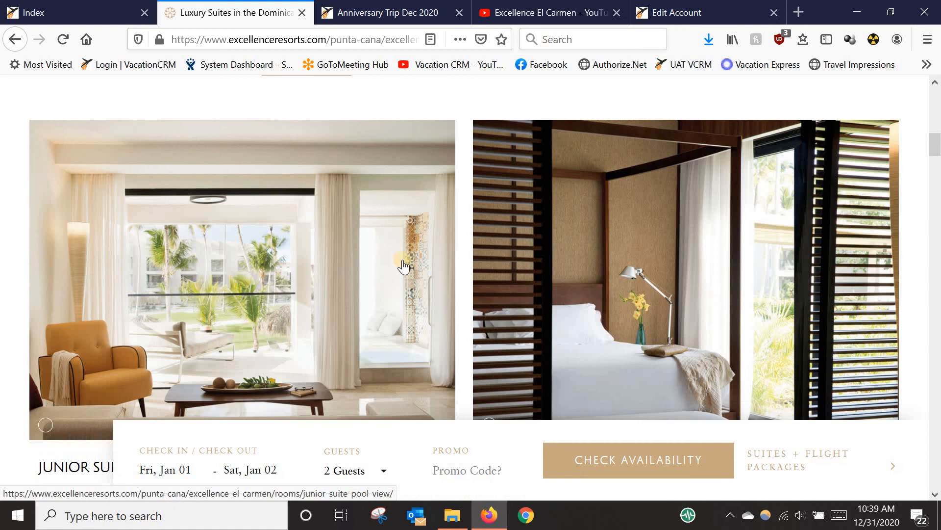
scroll(339, 300, down, 3)
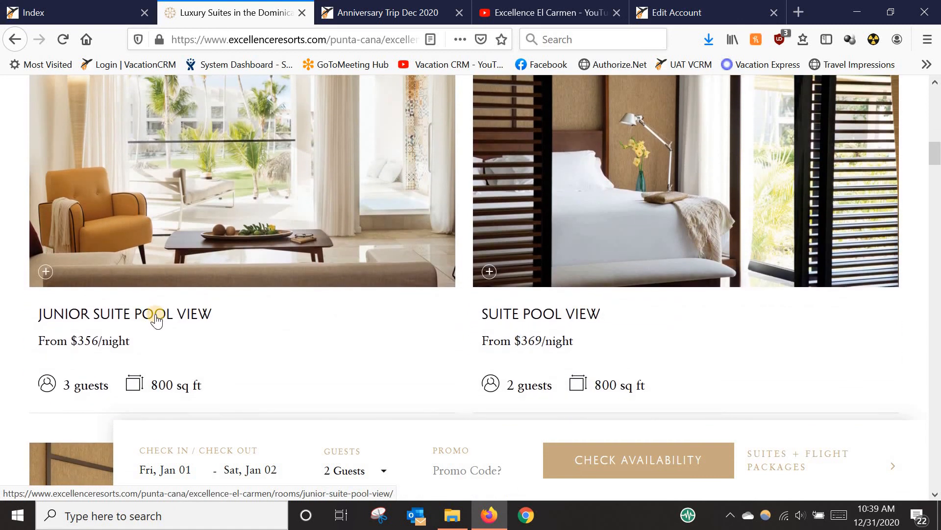
Step: Open the Excellence Club Beachfront Honeymoon Swim-Up Suite page and read its room size, bed options, guest capacity and description
click(157, 318)
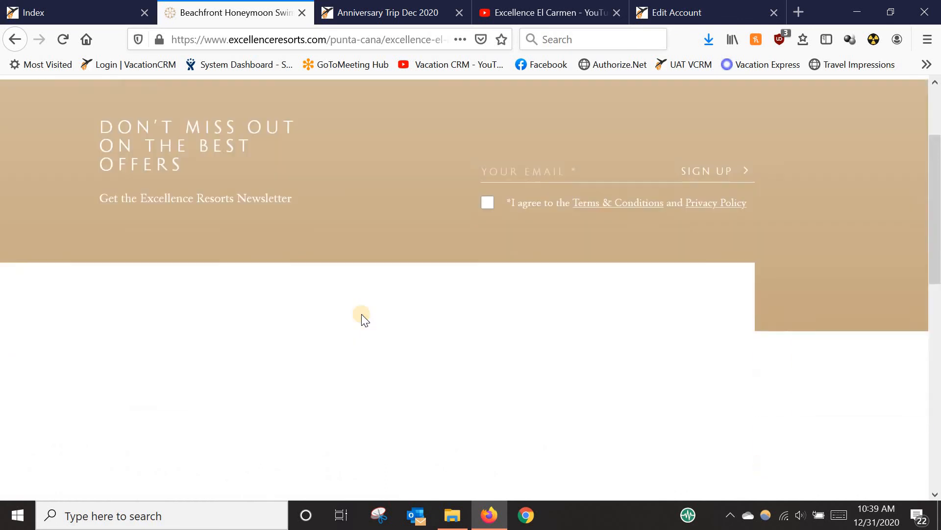
scroll(439, 311, down, 5)
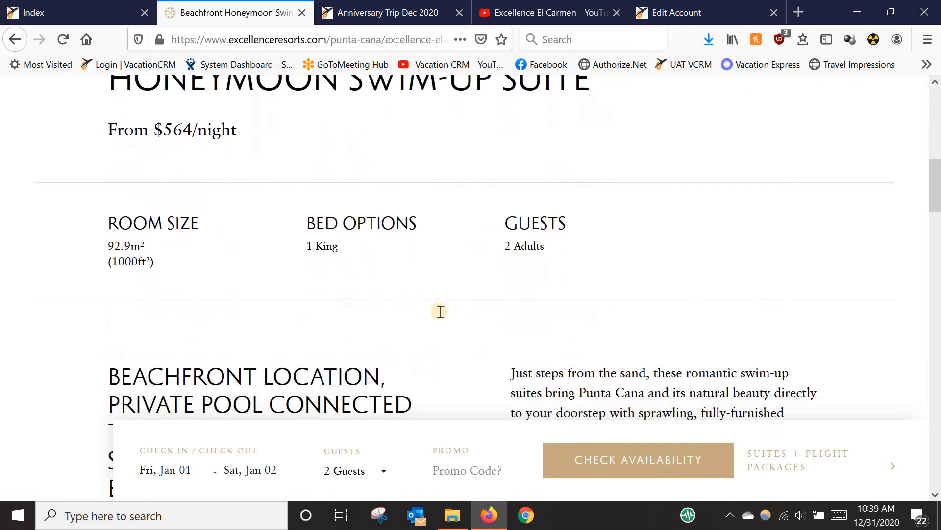
scroll(441, 311, down, 8)
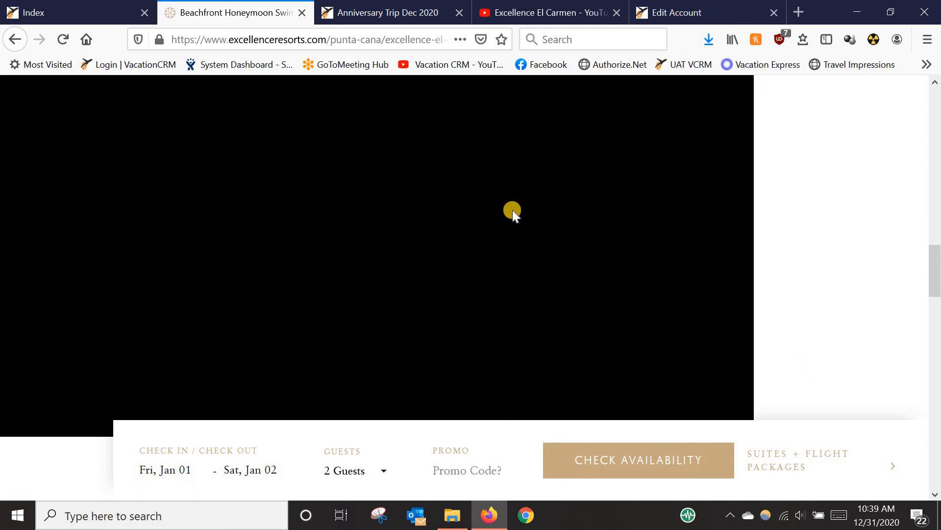
scroll(483, 223, up, 3)
scroll(490, 231, up, 9)
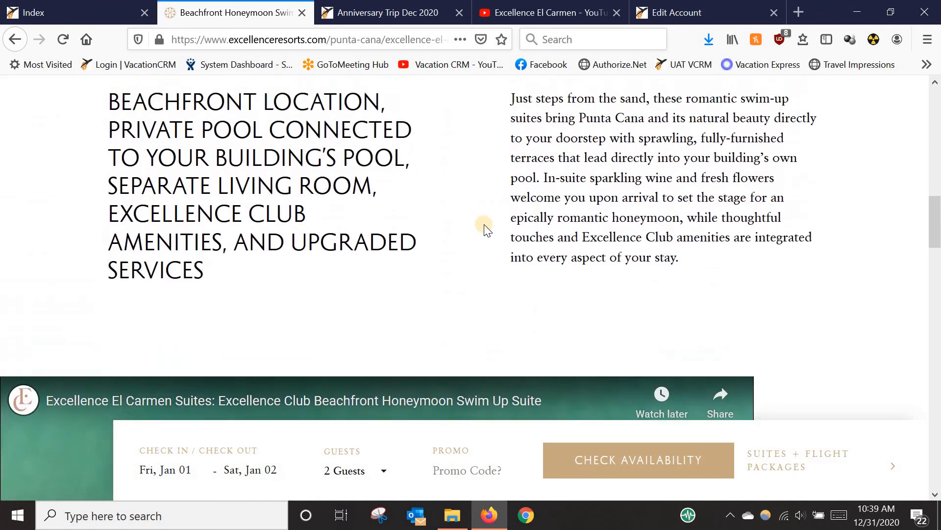
scroll(579, 264, down, 3)
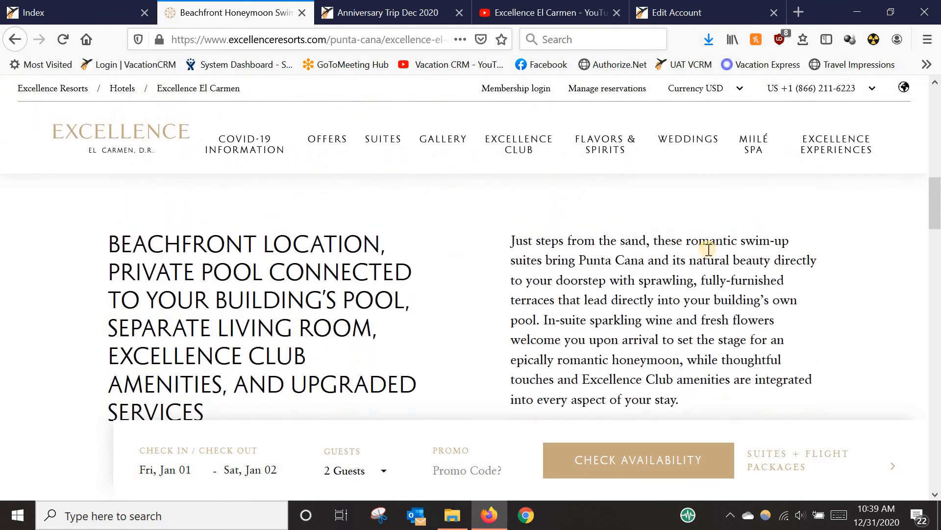
scroll(770, 242, up, 7)
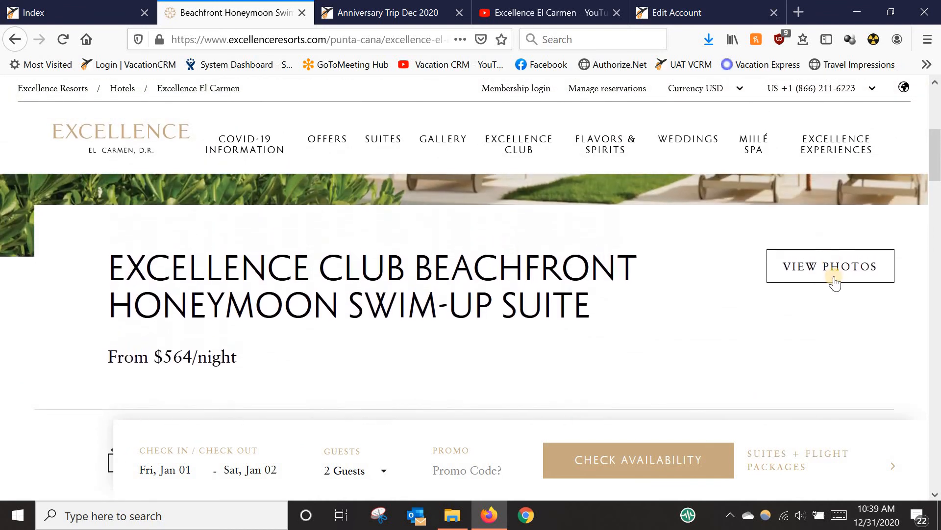
Step: Browse the suite's photo gallery and bring up the third photo, showing the living area
click(832, 260)
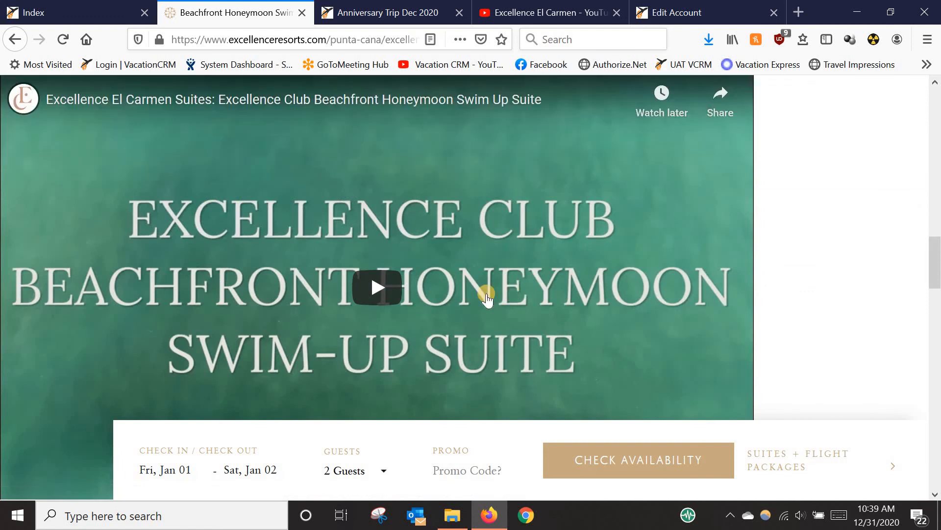
click(937, 302)
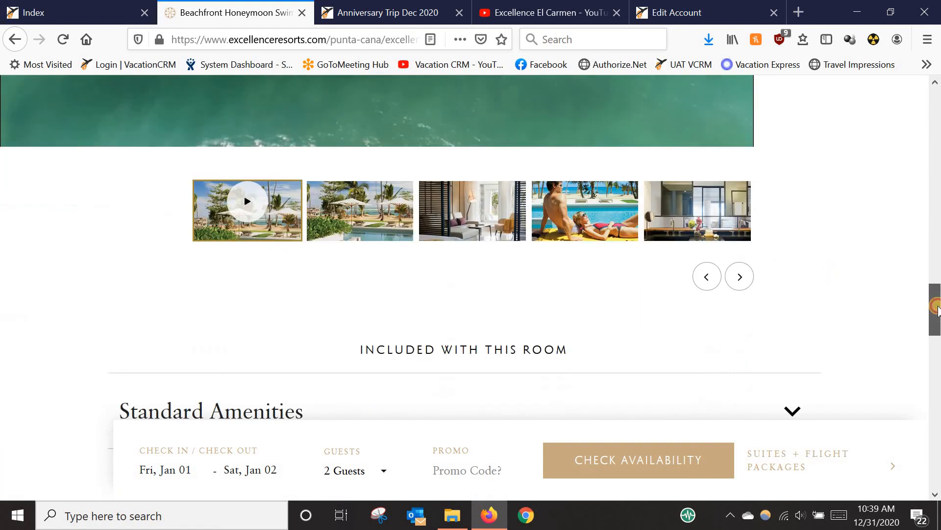
click(336, 224)
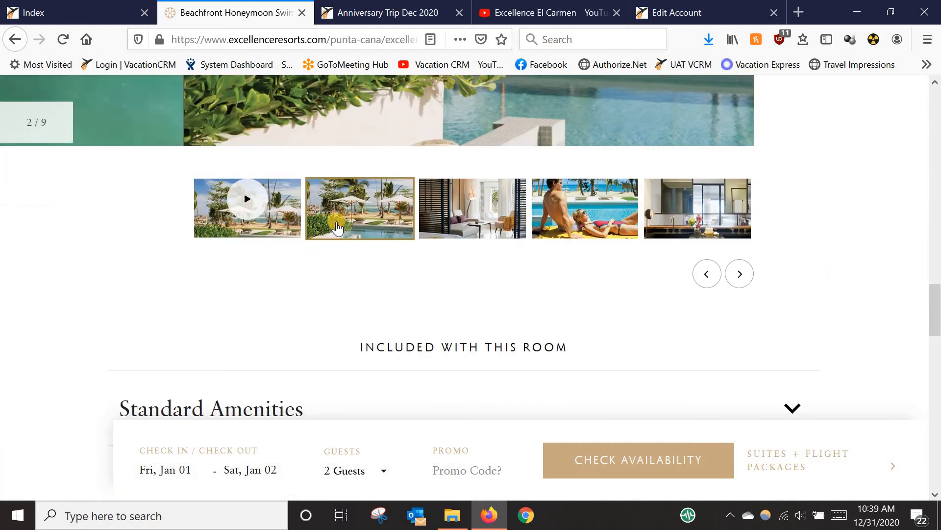
scroll(463, 275, down, 3)
scroll(463, 275, up, 10)
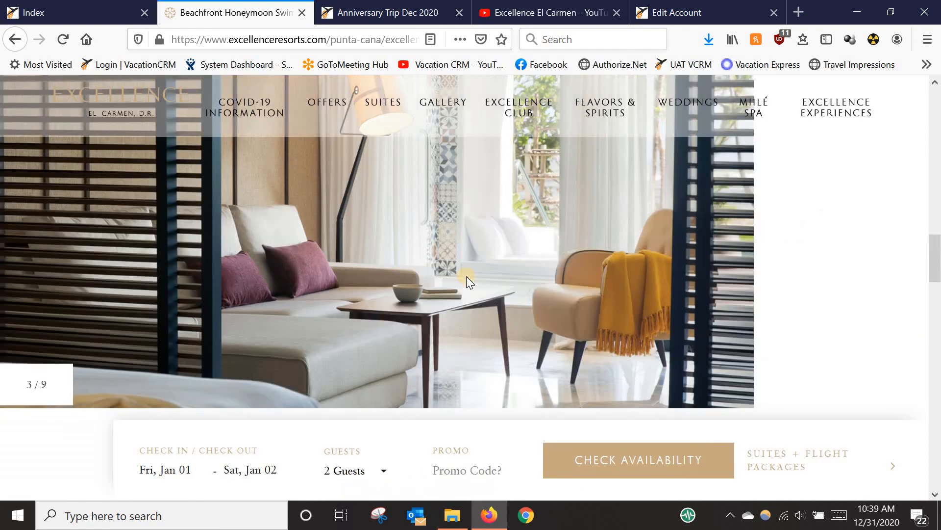
Step: Copy the living area photo from the resort website into the component body between the Junior Suite Oceanview and Two-Story Rooftop Terrace Suite descriptions
right_click(416, 287)
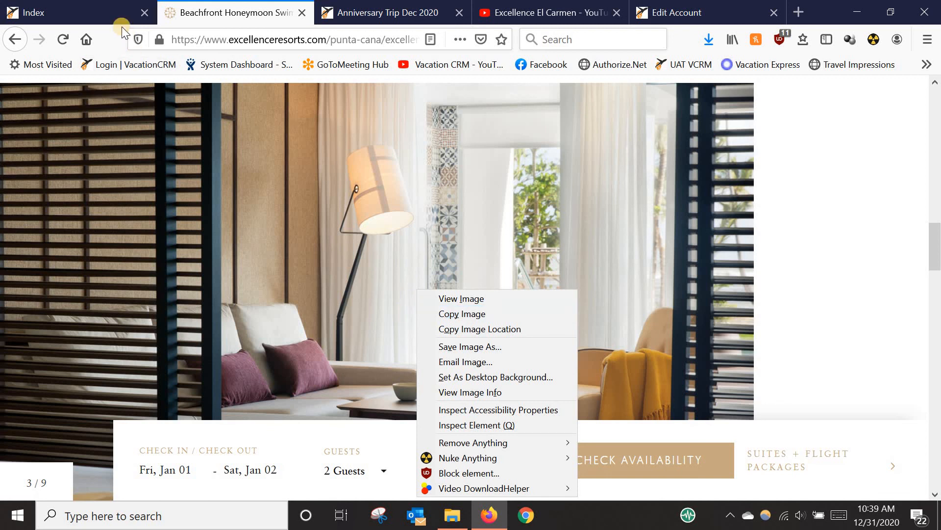
click(455, 314)
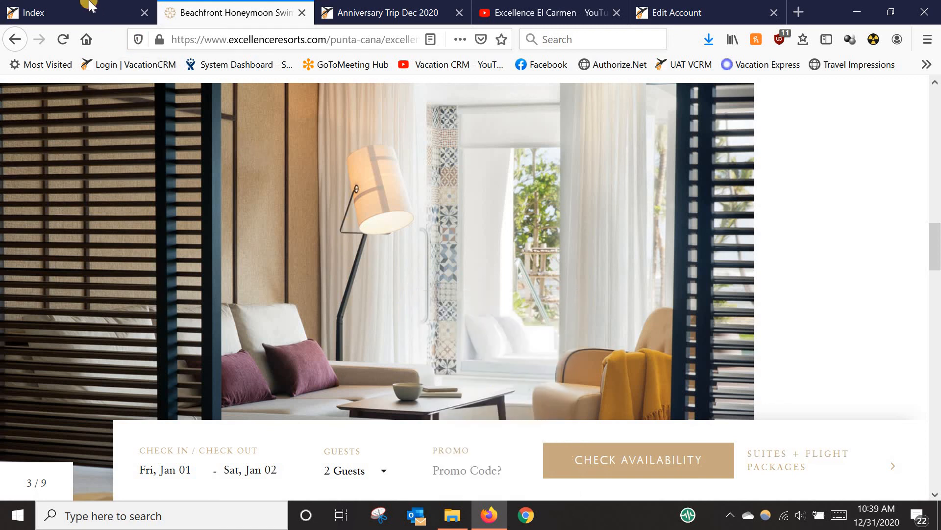
key(ctrl+shift+Tab)
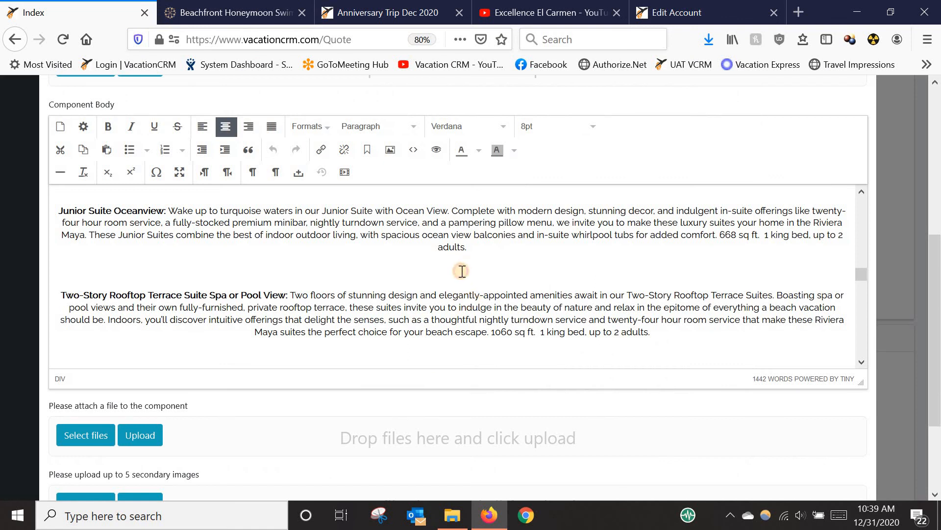
click(462, 271)
key(ctrl+v)
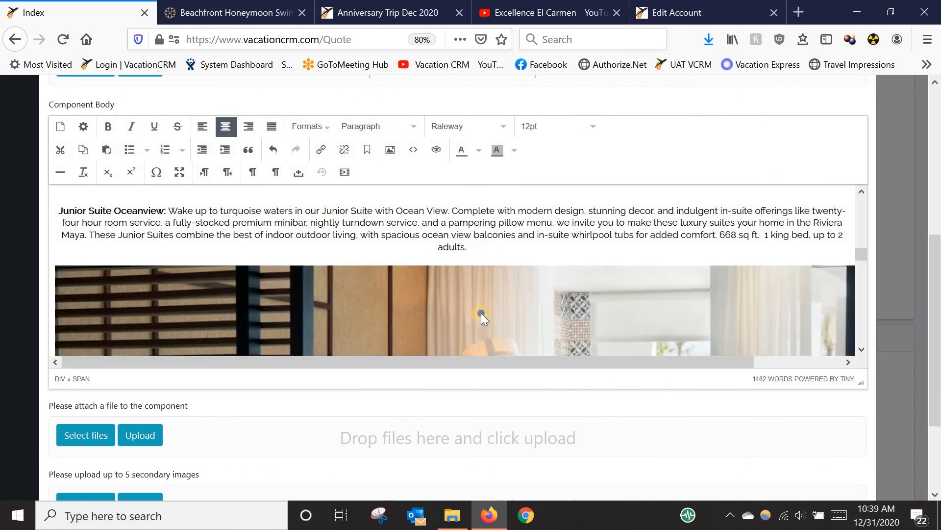
Step: Check the pasted photo's image settings and the website's save-image dialog, cancel both, and delete the photo from the component body
right_click(481, 312)
click(510, 349)
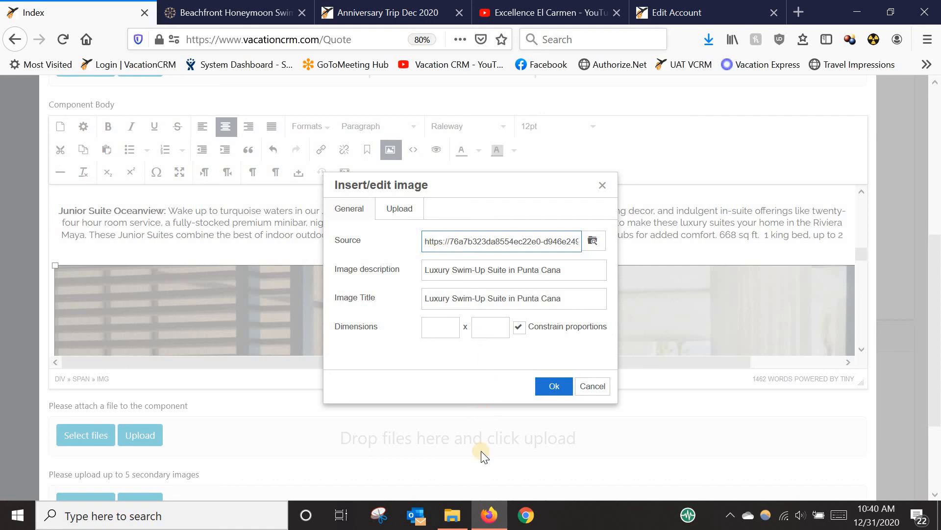
click(184, 11)
right_click(473, 251)
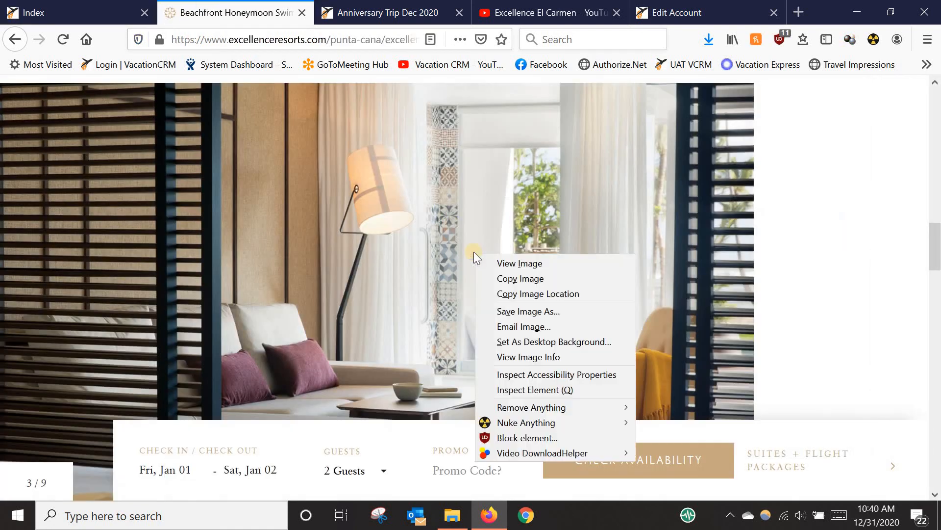
click(498, 311)
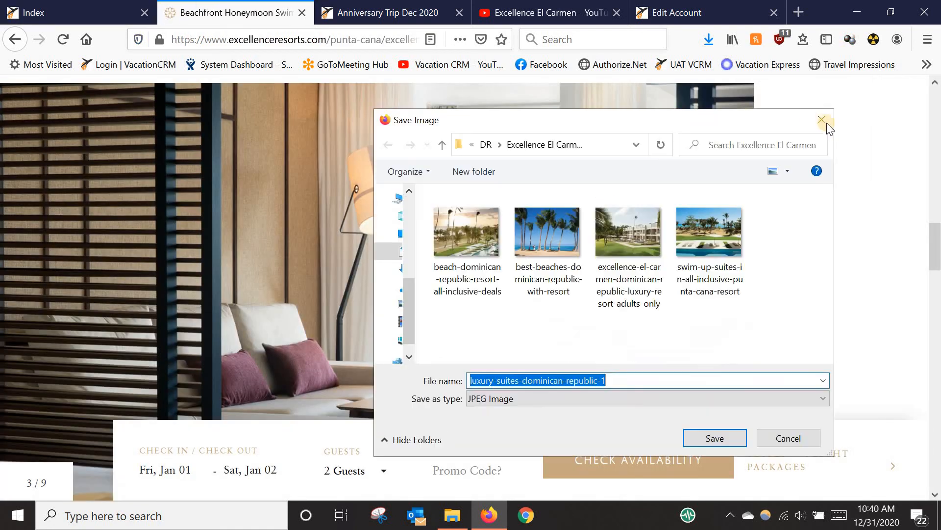
click(822, 120)
click(65, 8)
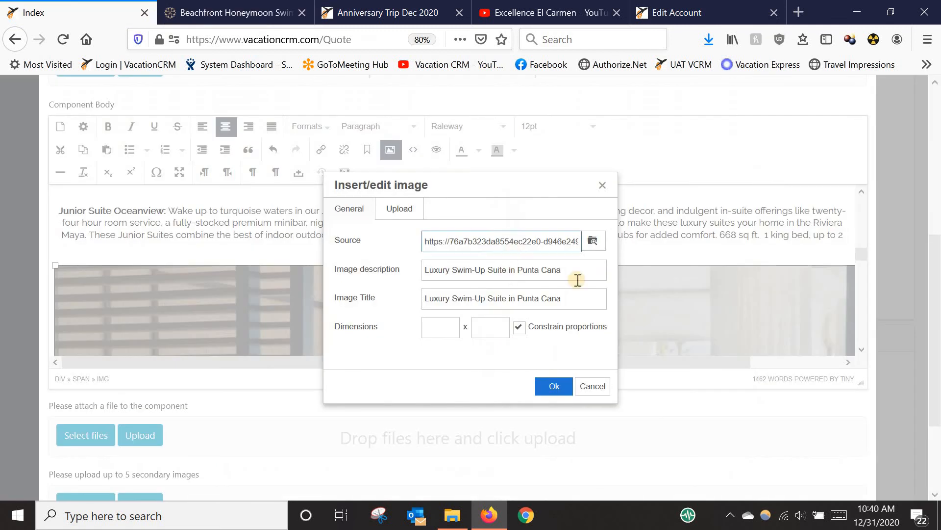
click(604, 185)
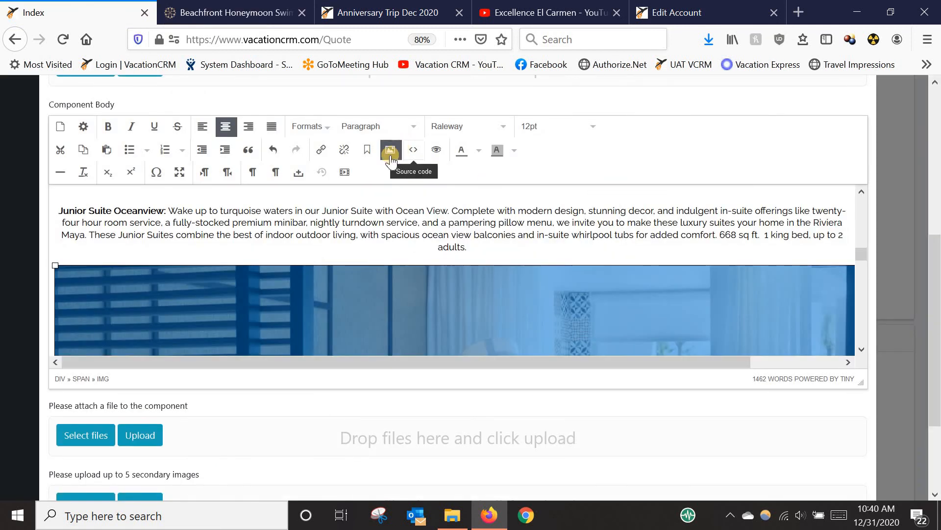
key(Delete)
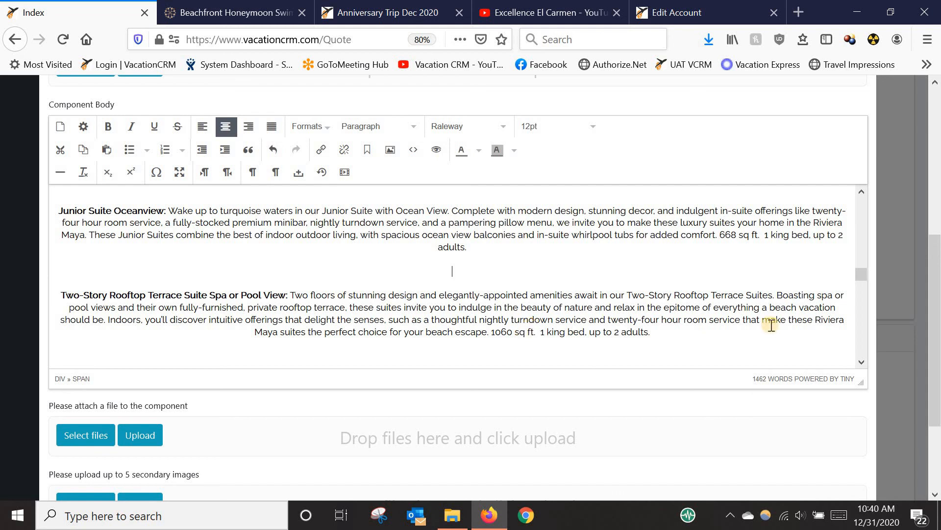
Step: Review the template's main image, file attachment and secondary image upload areas, and cancel editing the template
drag(937, 352, 937, 407)
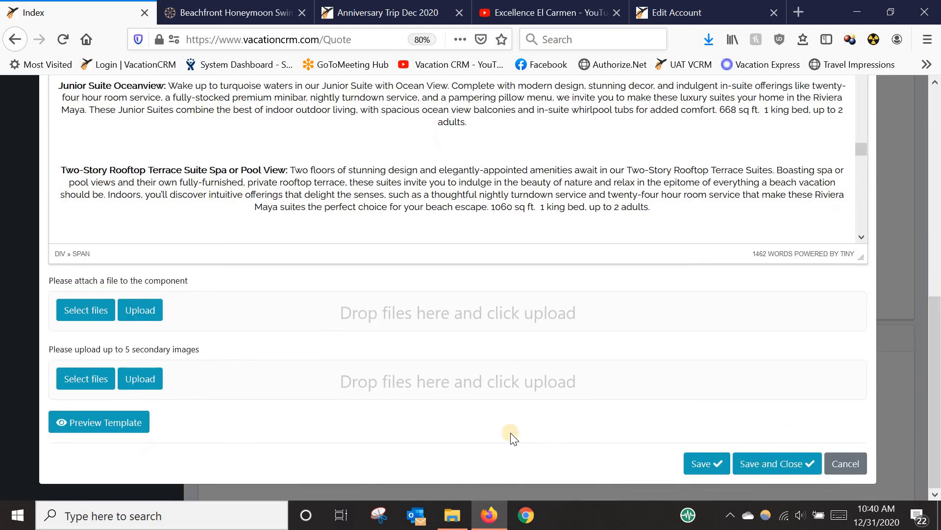
scroll(401, 318, up, 8)
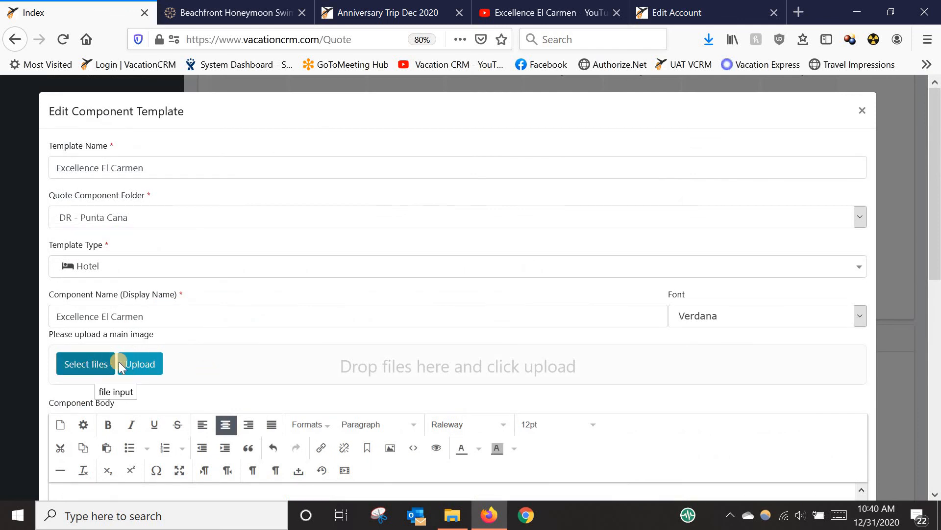
scroll(211, 375, down, 8)
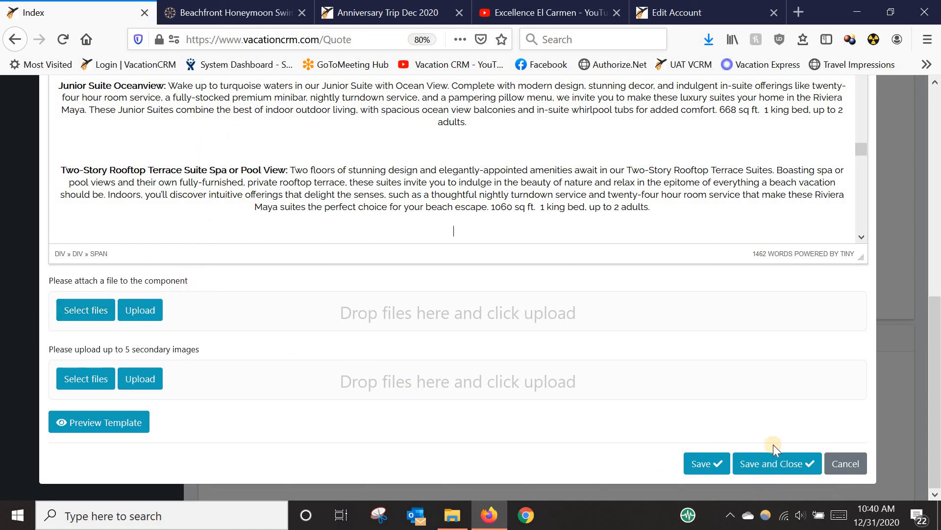
click(840, 466)
Step: Collapse the Global Component Templates section and expand the Personal Quote Templates section
scroll(320, 316, up, 6)
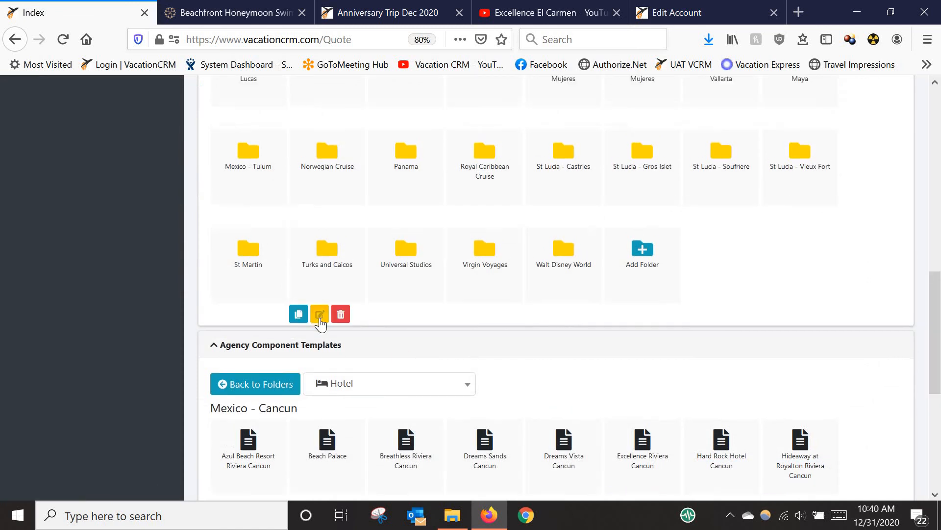
scroll(320, 323, up, 5)
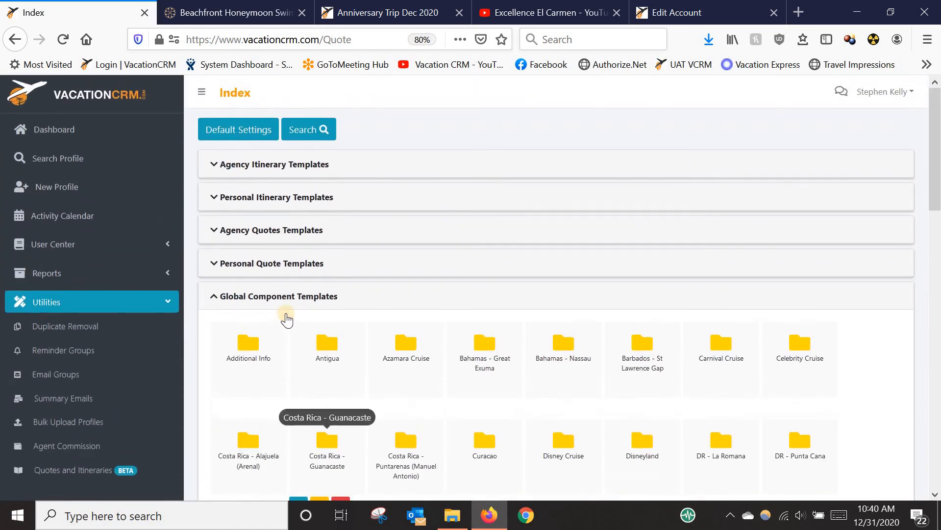
click(297, 303)
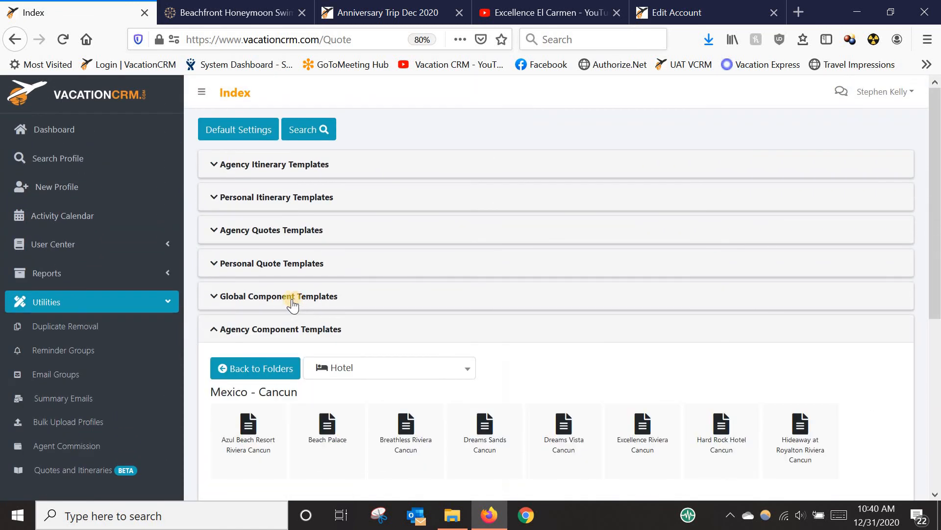
click(241, 264)
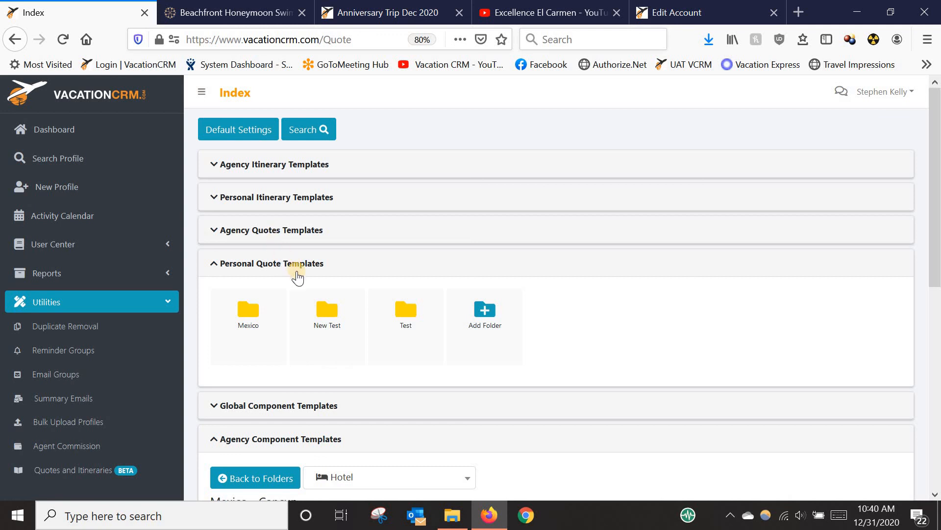
Step: Return to the agency component template folders and open the Additional Info folder
scroll(288, 307, down, 5)
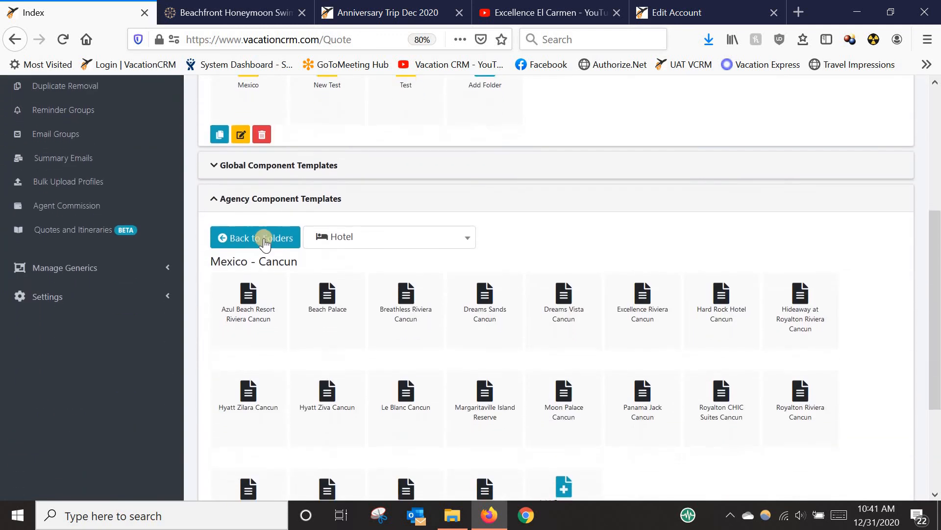
click(265, 243)
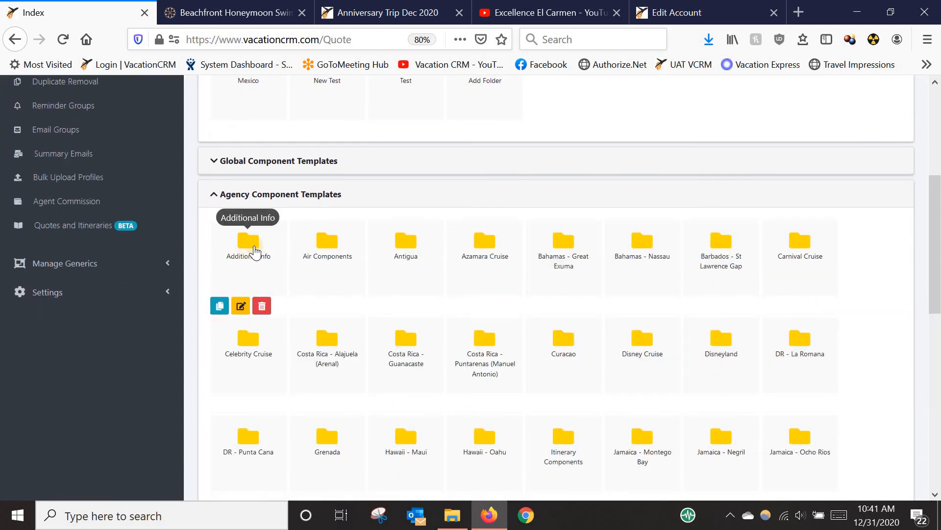
click(254, 249)
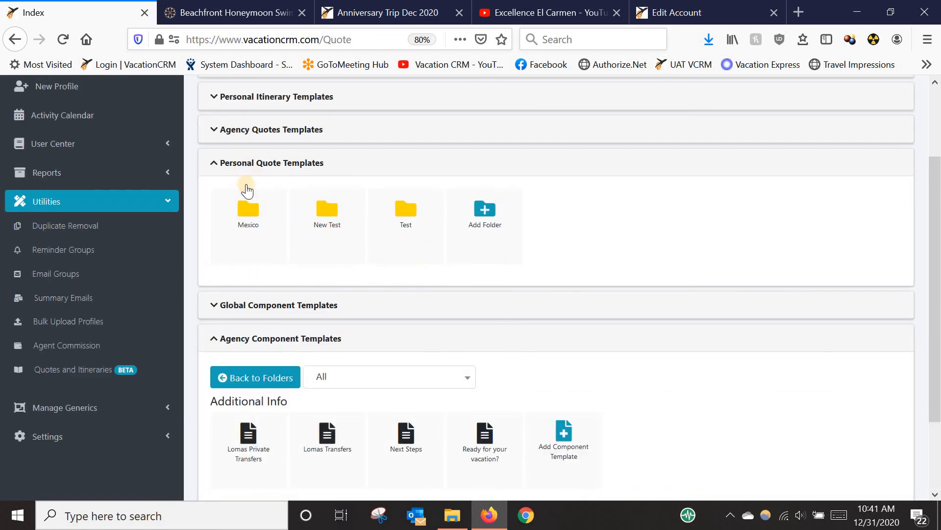
scroll(294, 333, down, 2)
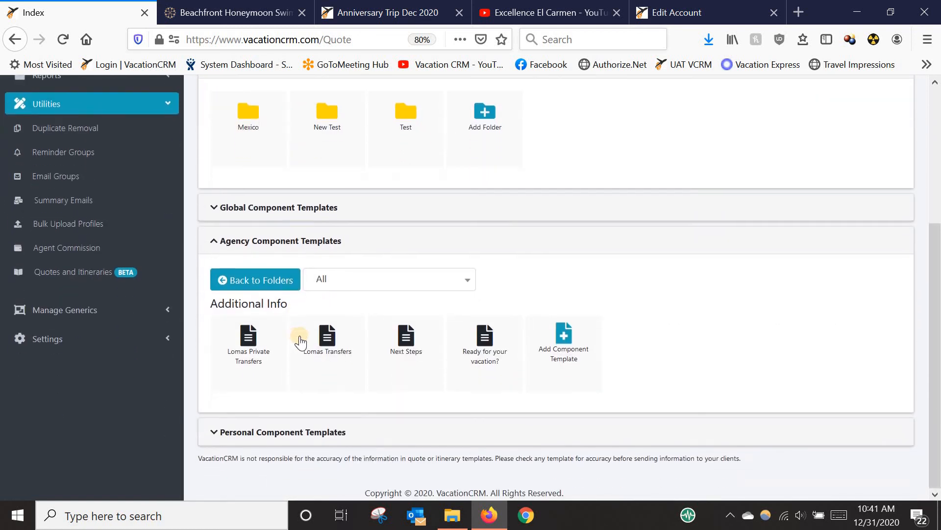
Step: Preview the "Ready for your vacation?" and "Next Steps" component templates, closing each preview after reading it
click(487, 337)
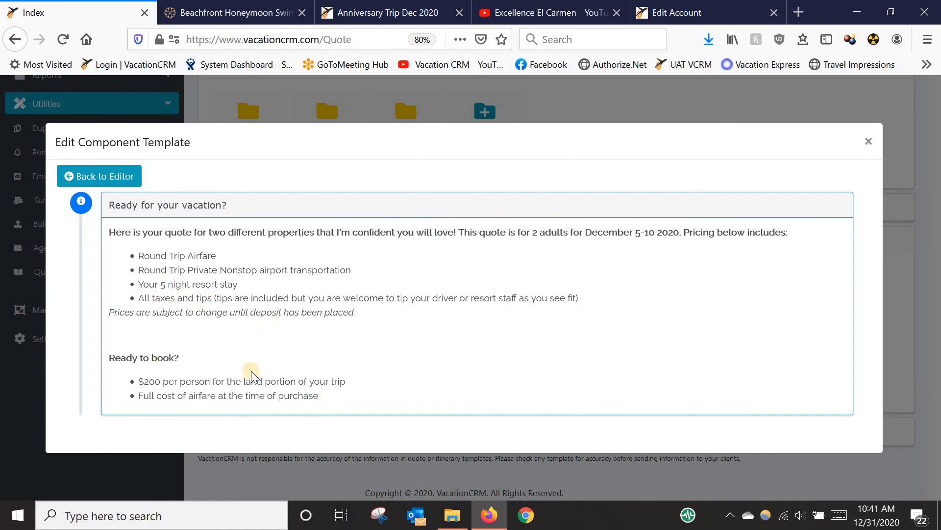
click(868, 142)
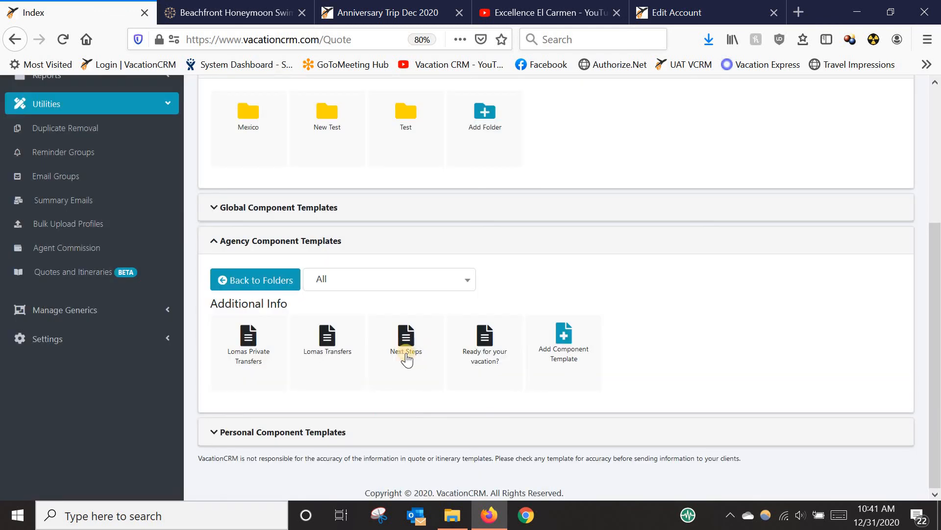
click(401, 397)
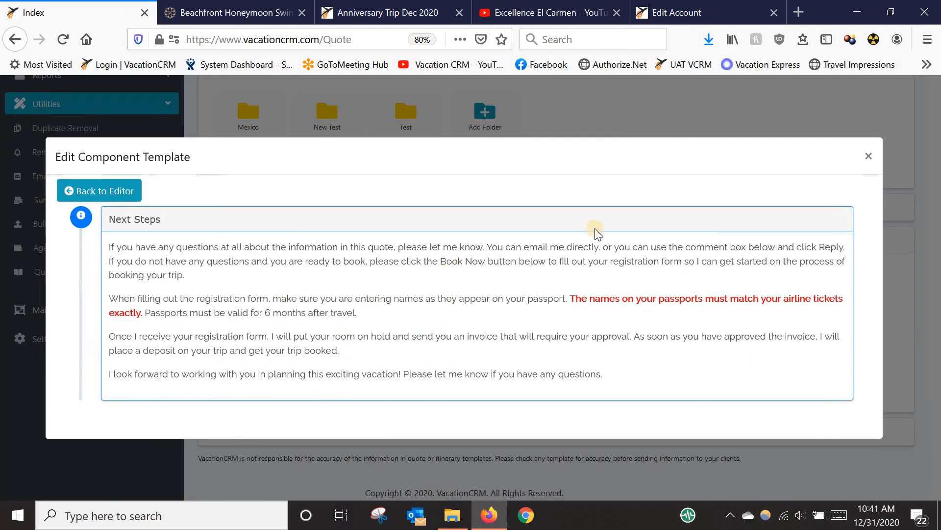
click(869, 157)
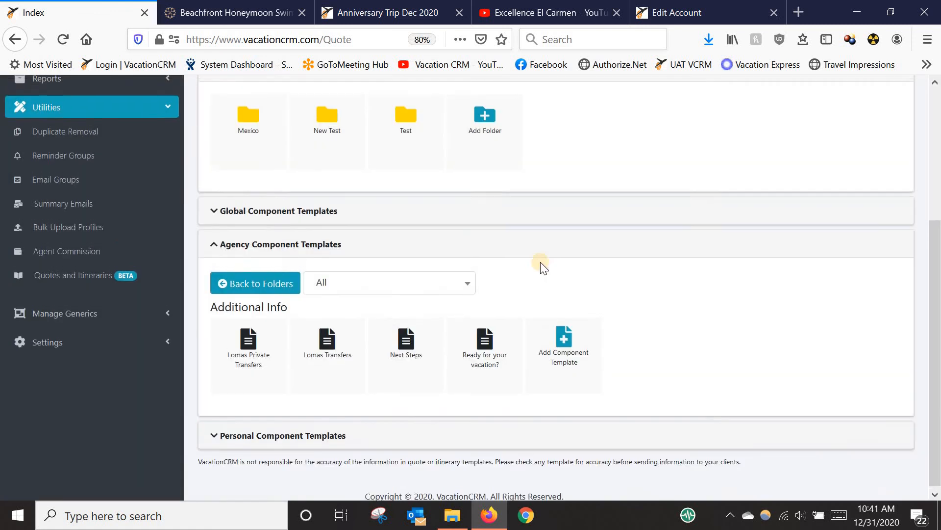
Step: Expand the Agency Quotes Templates section and open its Master Templates folder
scroll(541, 261, up, 5)
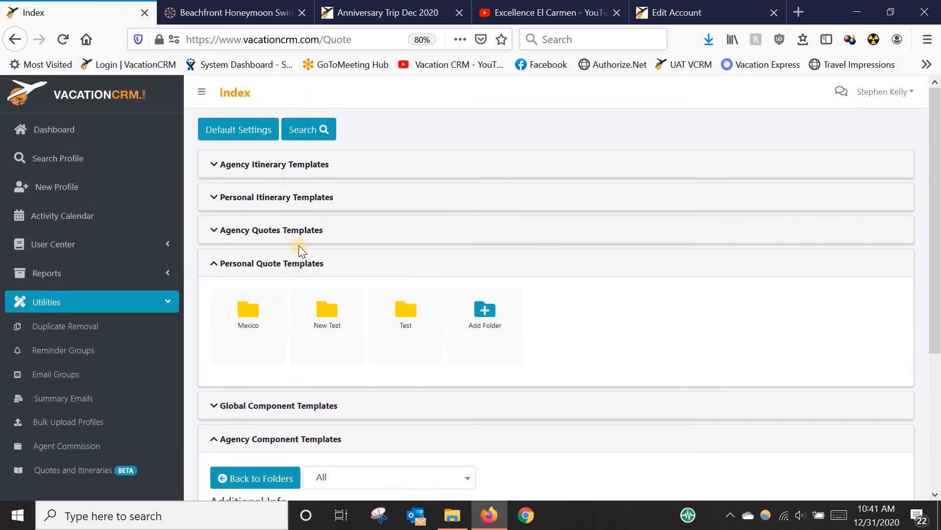
click(282, 231)
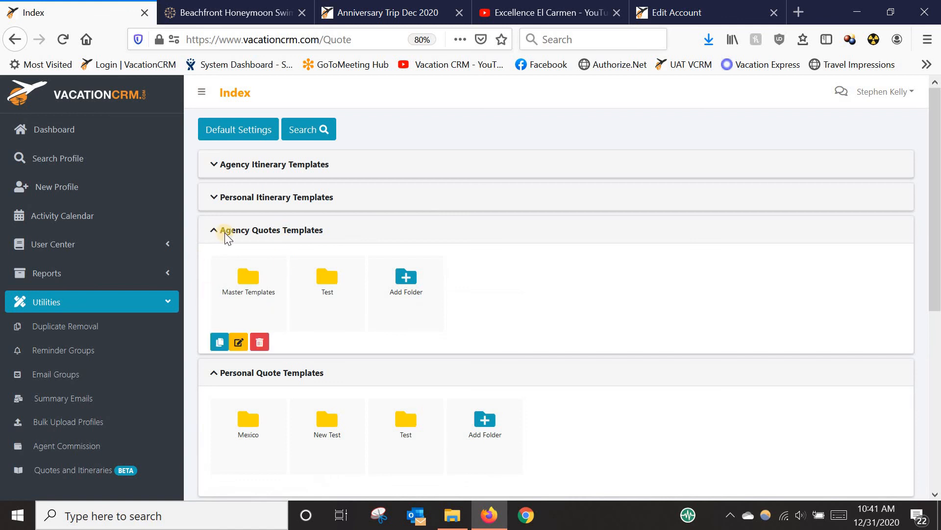
click(257, 286)
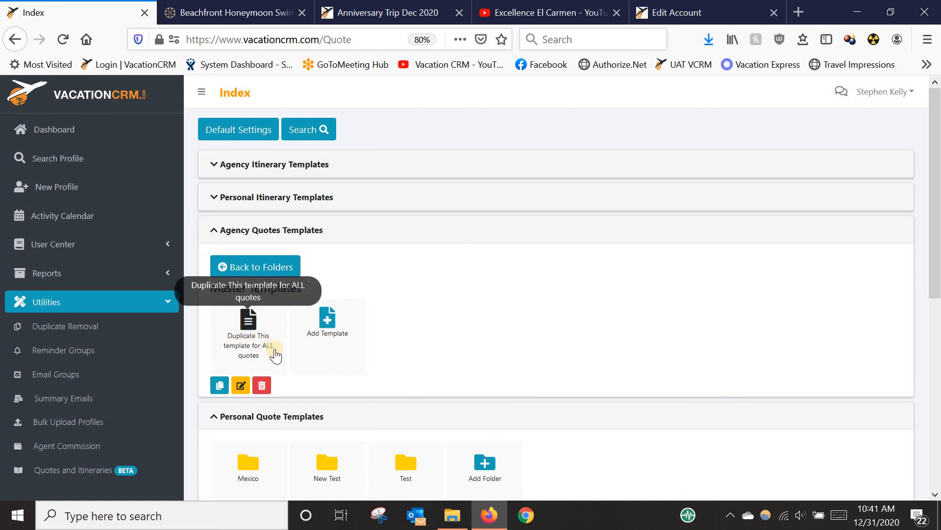
Step: Preview the "Duplicate This template for ALL quotes" master template, read through its sections and close the preview
click(249, 319)
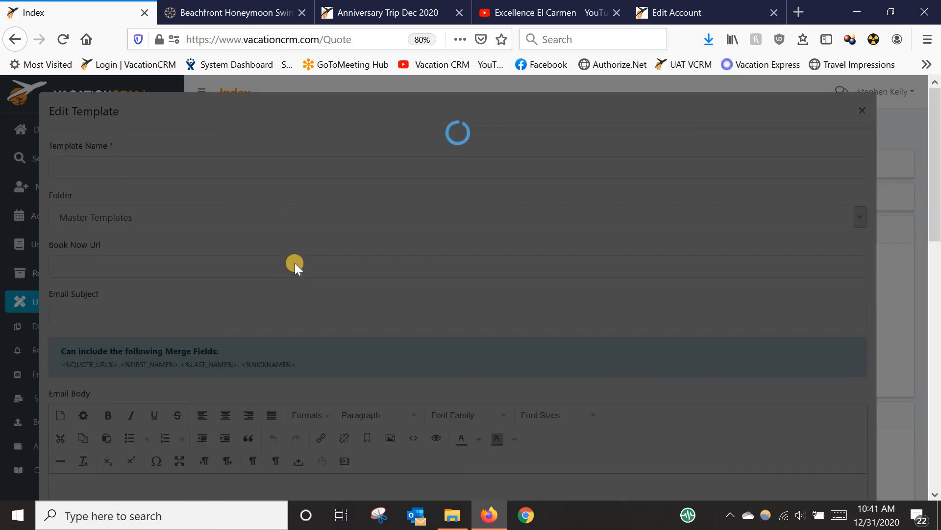
scroll(488, 300, down, 10)
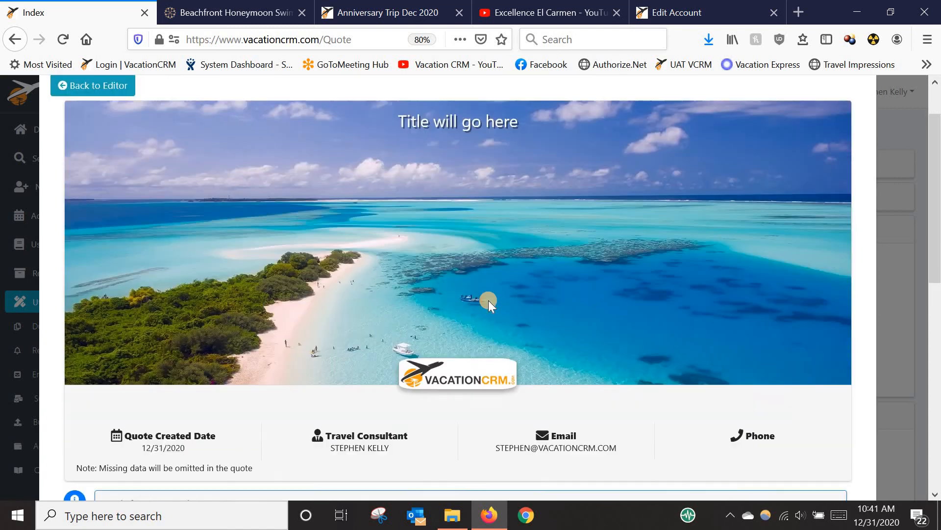
scroll(157, 279, down, 1)
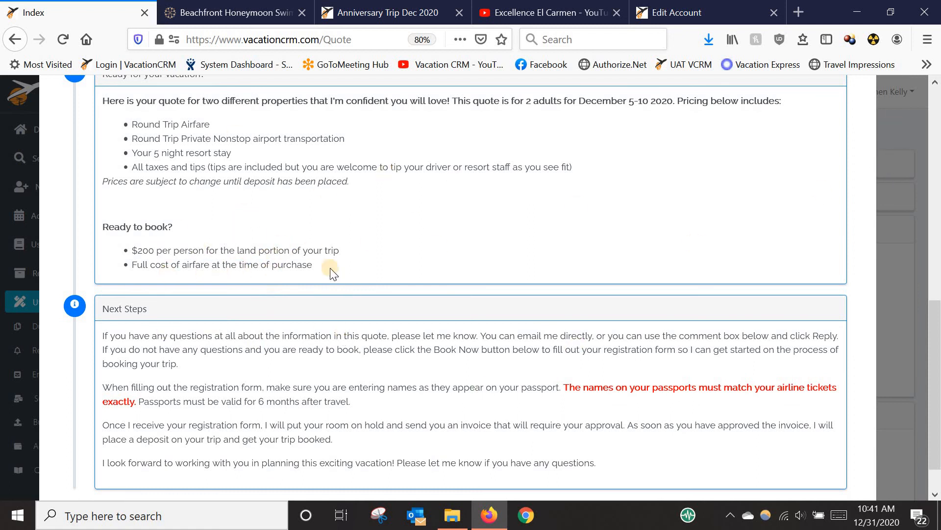
scroll(652, 294, up, 3)
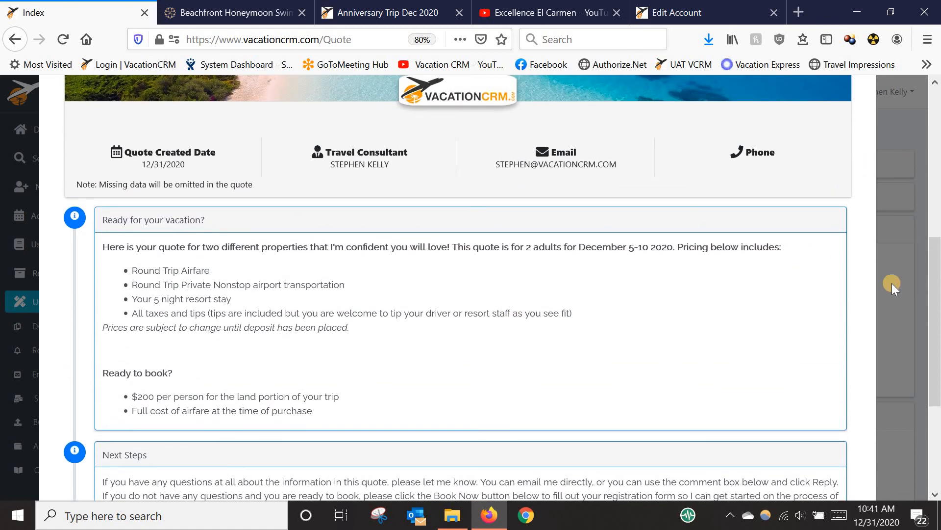
scroll(831, 141, up, 7)
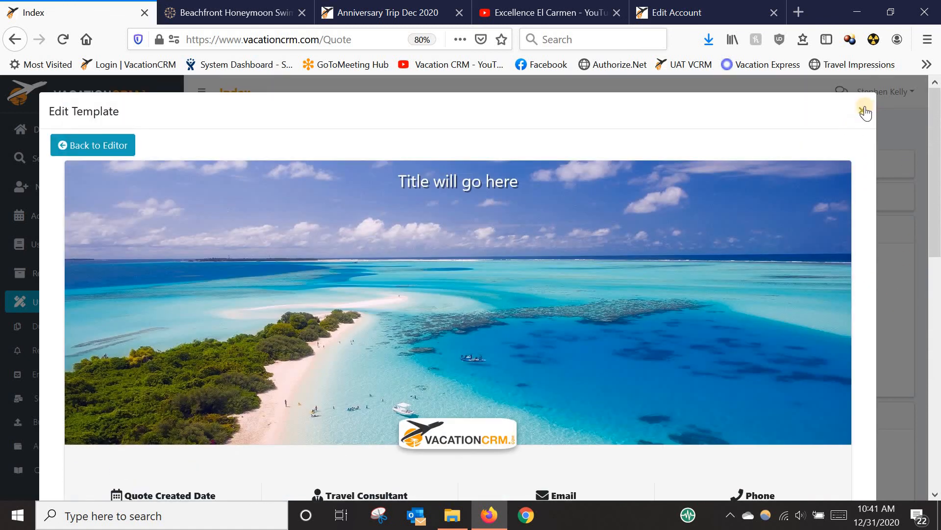
key(Escape)
Step: Start a new personal quote template in the Test folder, named with the client's surname followed by "Family Vacation April 2021"
scroll(299, 319, down, 3)
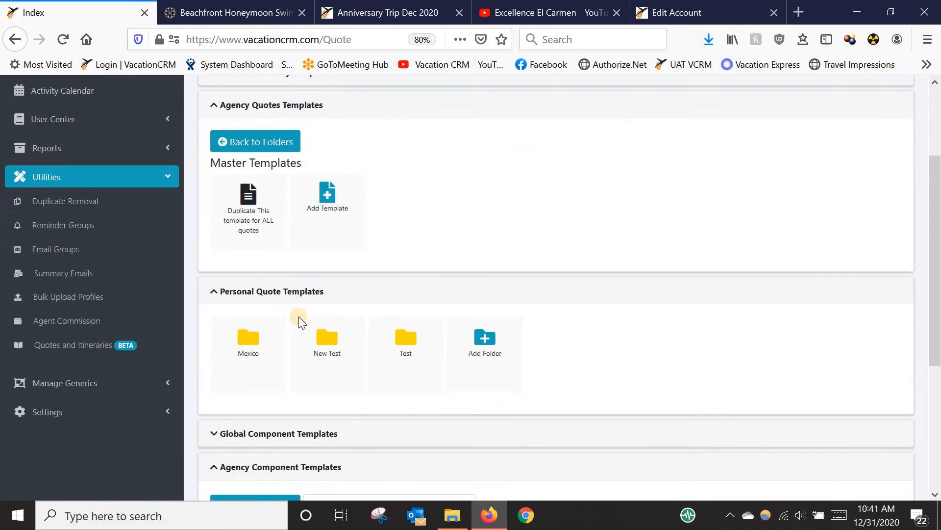
mouse_move(327, 331)
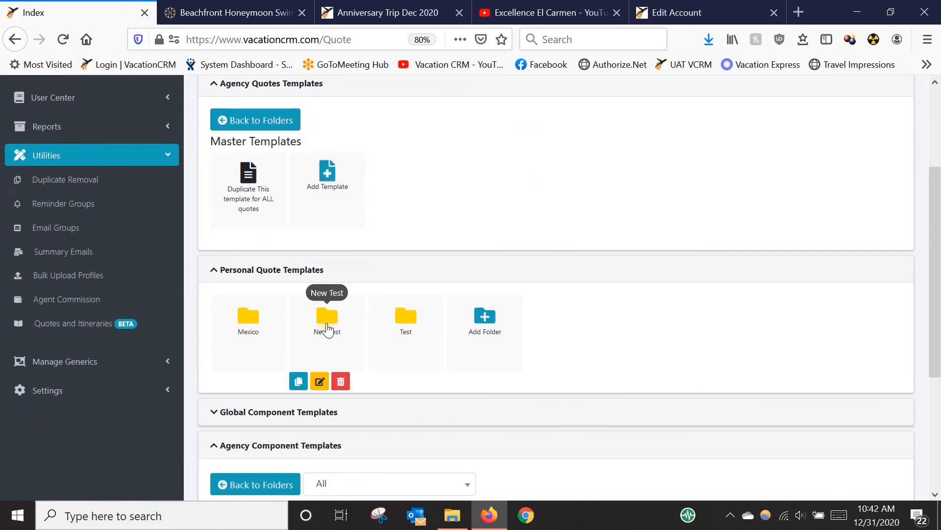
click(400, 319)
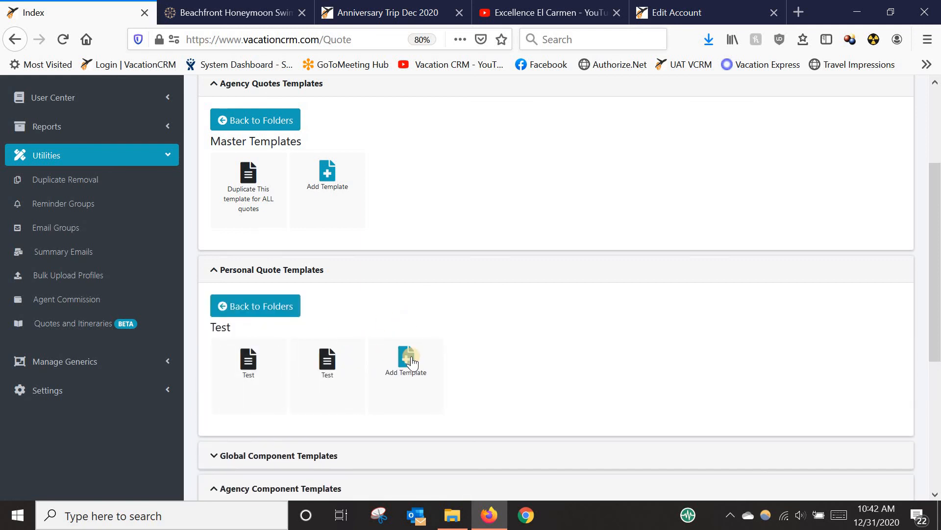
click(411, 361)
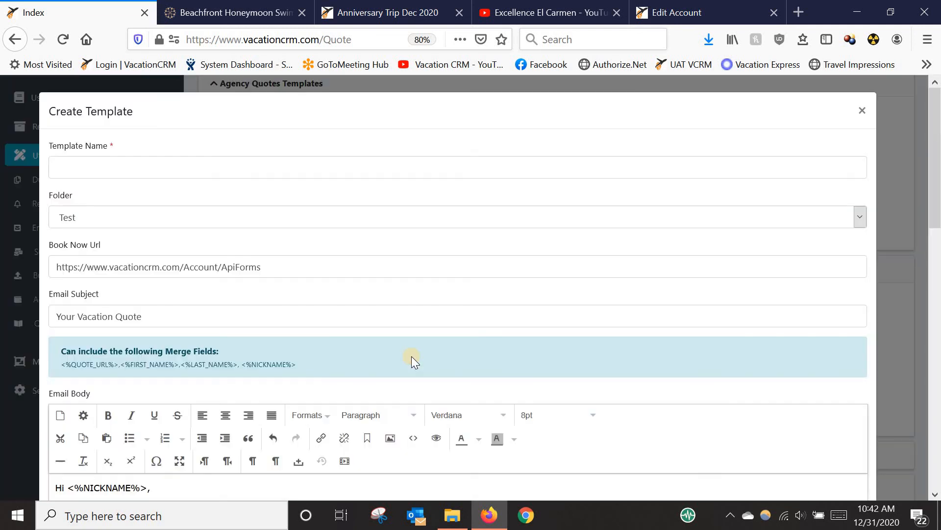
click(173, 170)
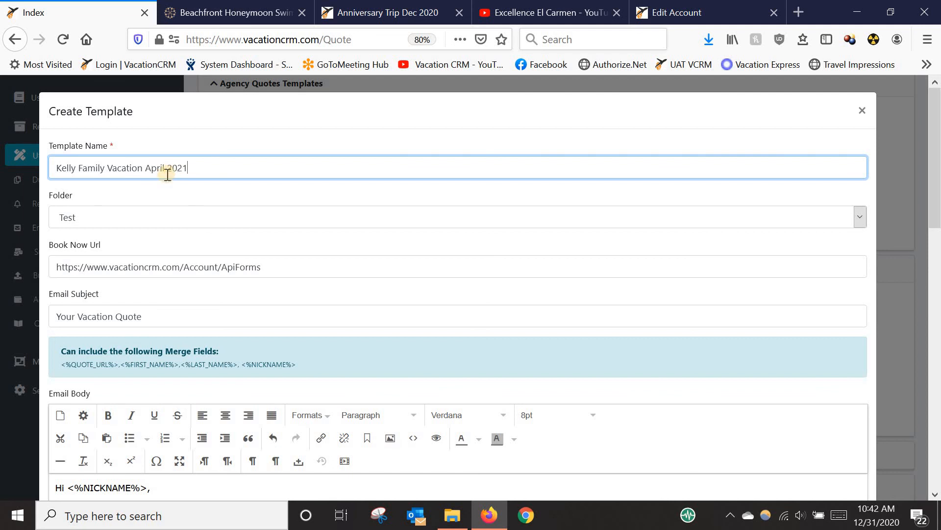
Step: Set the default image Cabo_cropped.jpg as the quote template's main image
scroll(150, 238, down, 5)
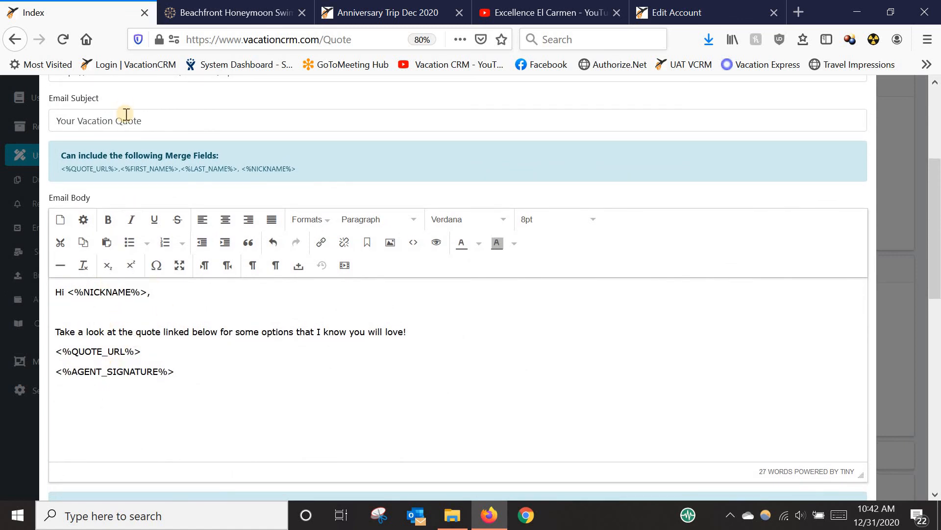
scroll(147, 280, down, 3)
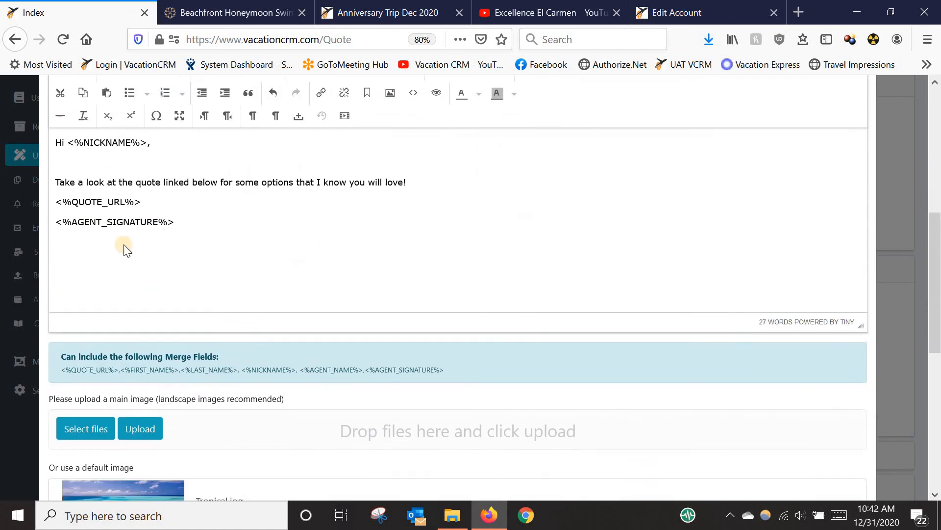
scroll(127, 250, down, 3)
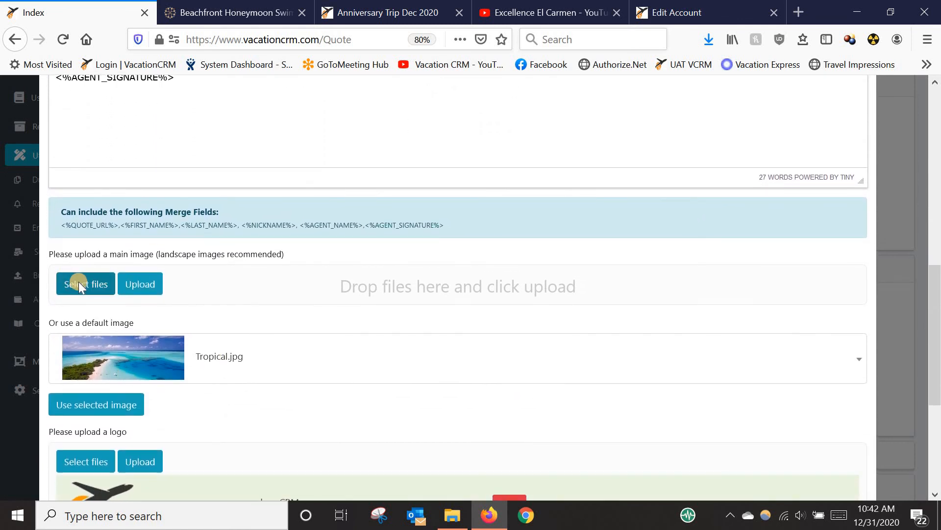
click(862, 363)
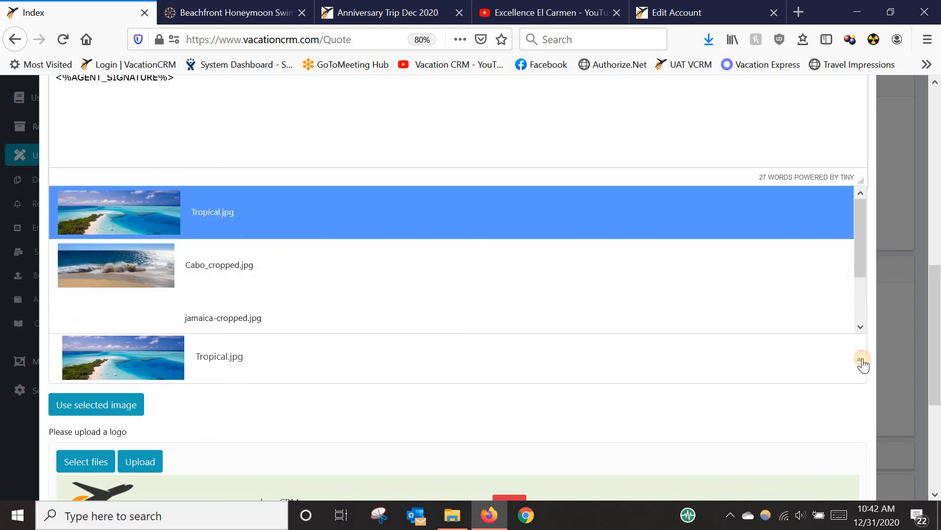
click(196, 264)
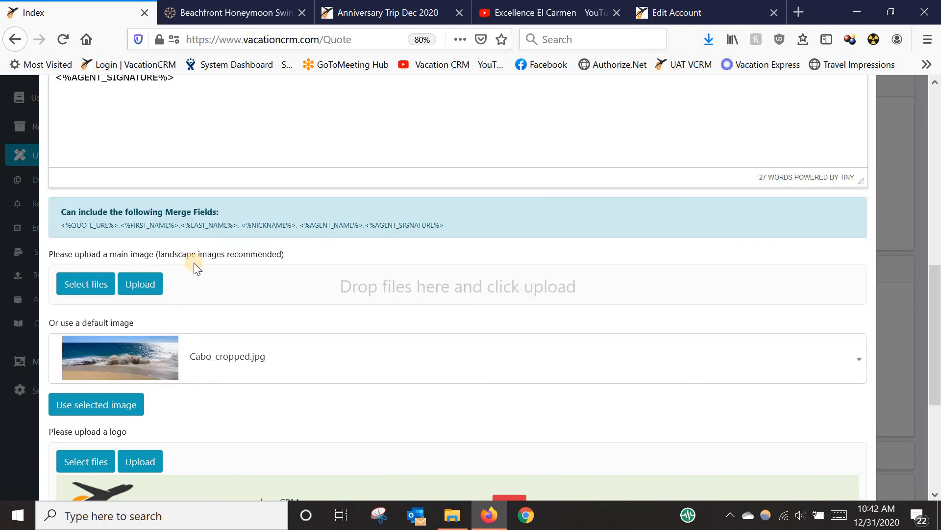
click(95, 406)
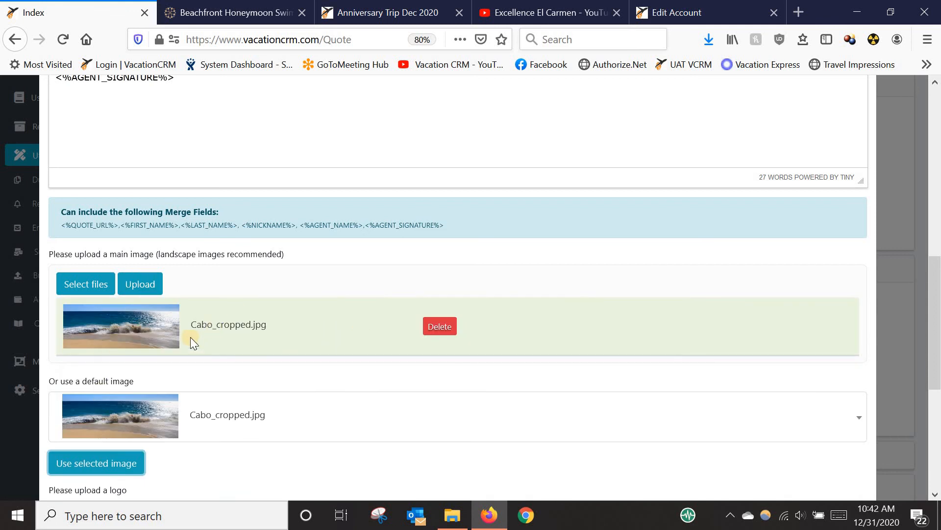
Step: Add the existing "Ready for your vacation?" component from the Additional Info folder of the Global Component Templates
scroll(196, 331, down, 5)
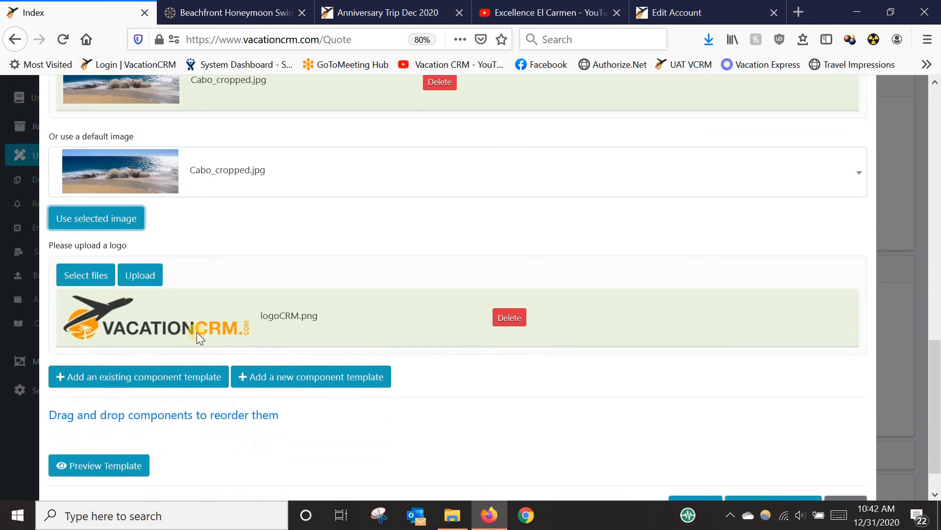
scroll(196, 331, down, 1)
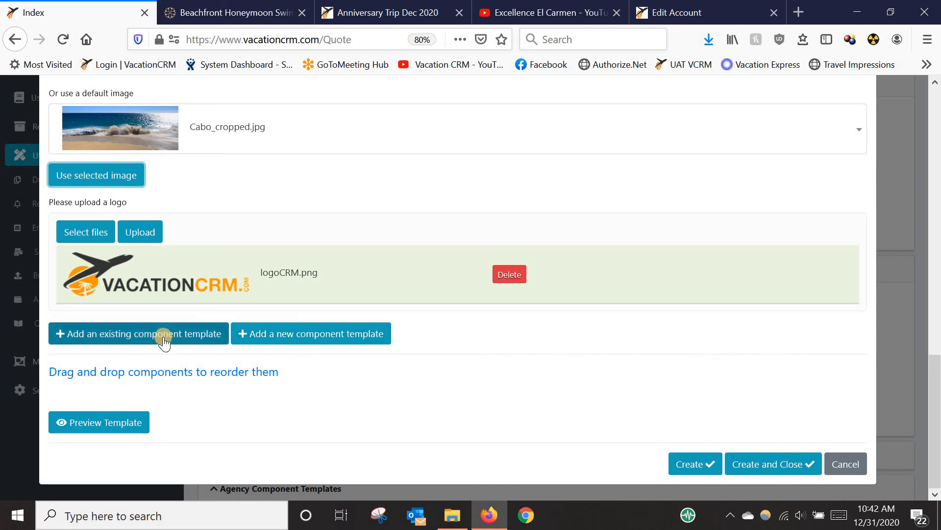
click(127, 341)
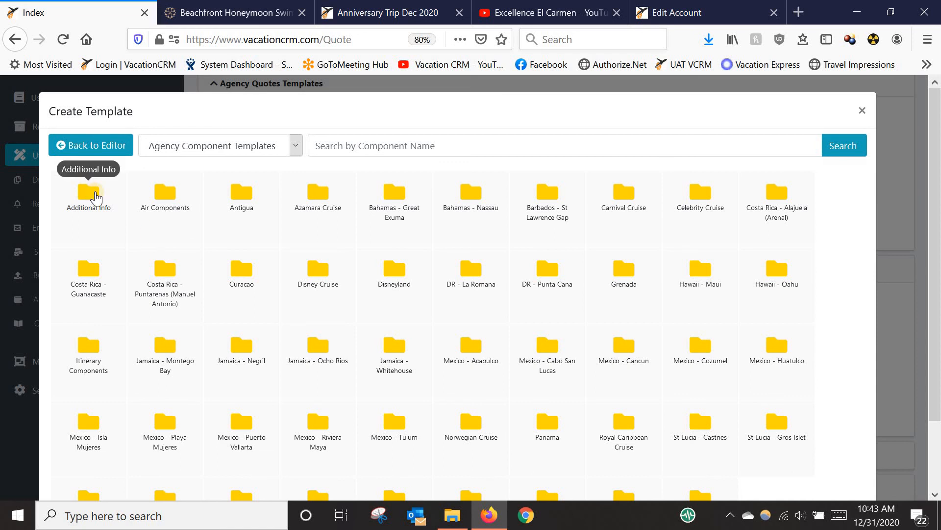
click(169, 149)
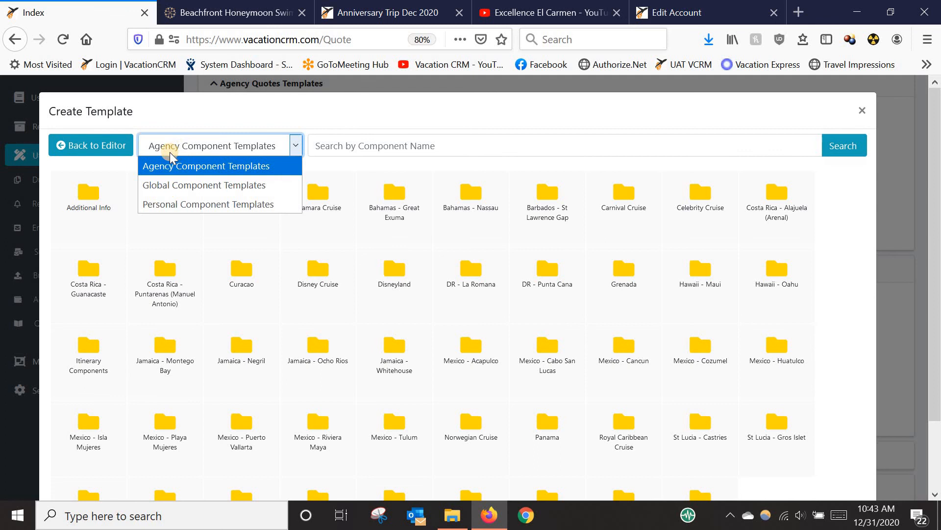
click(169, 185)
click(88, 193)
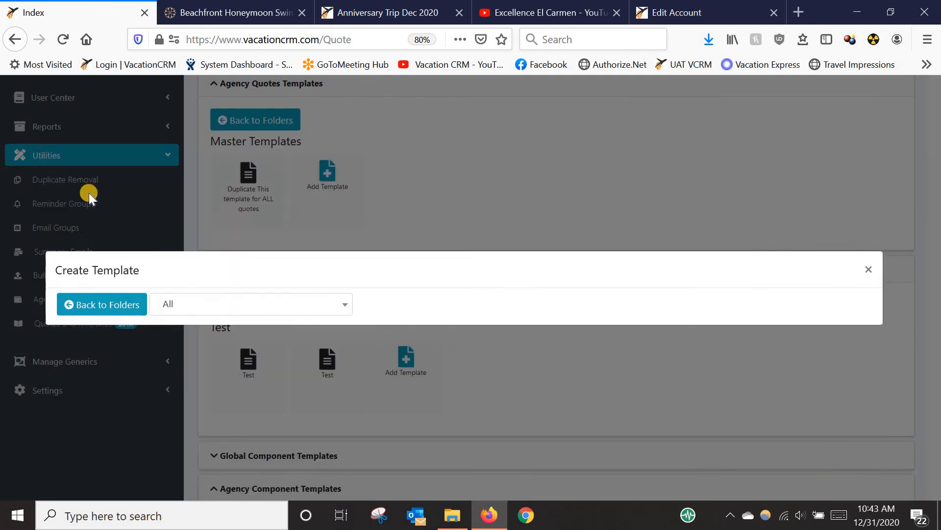
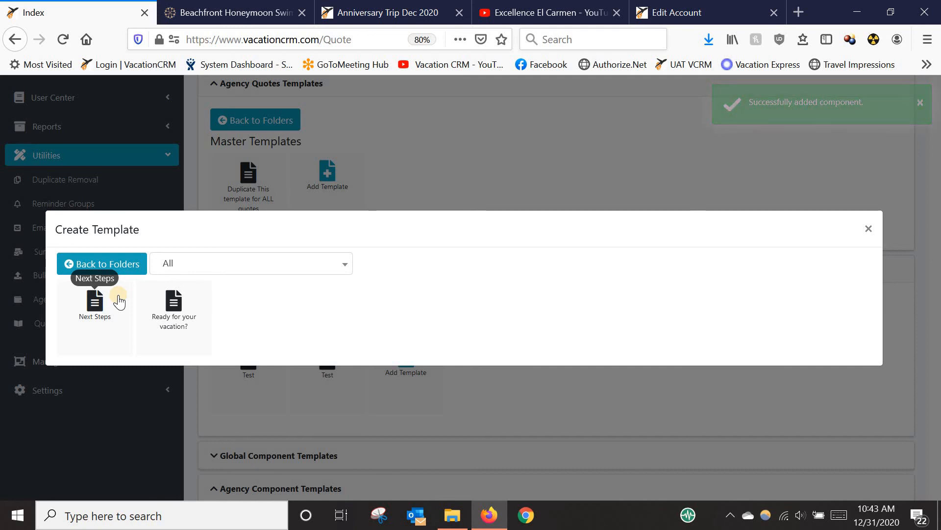
Step: Add the Hard Rock Hotel Cancun, The Grand at Moon Palace and Azul Beach Resort Riviera Cancun components from the Mexico - Cancun folder
click(119, 269)
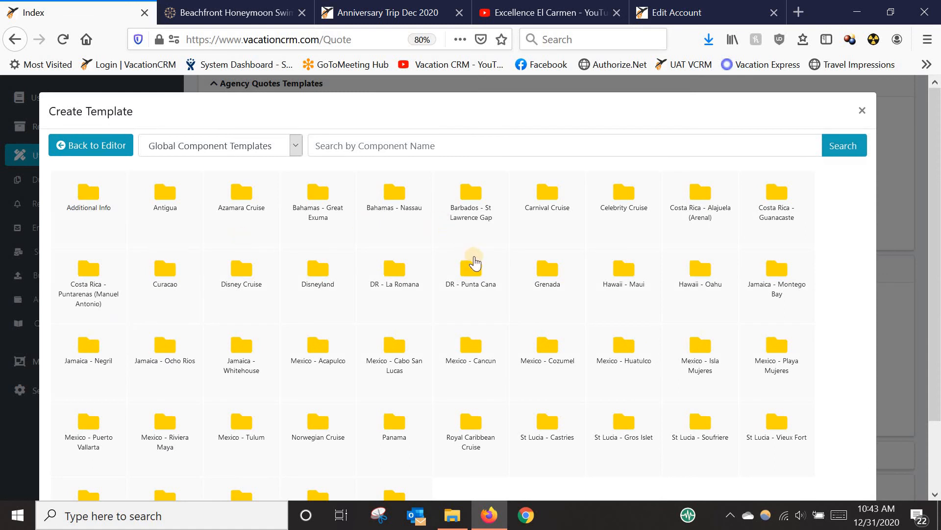
scroll(541, 299, down, 3)
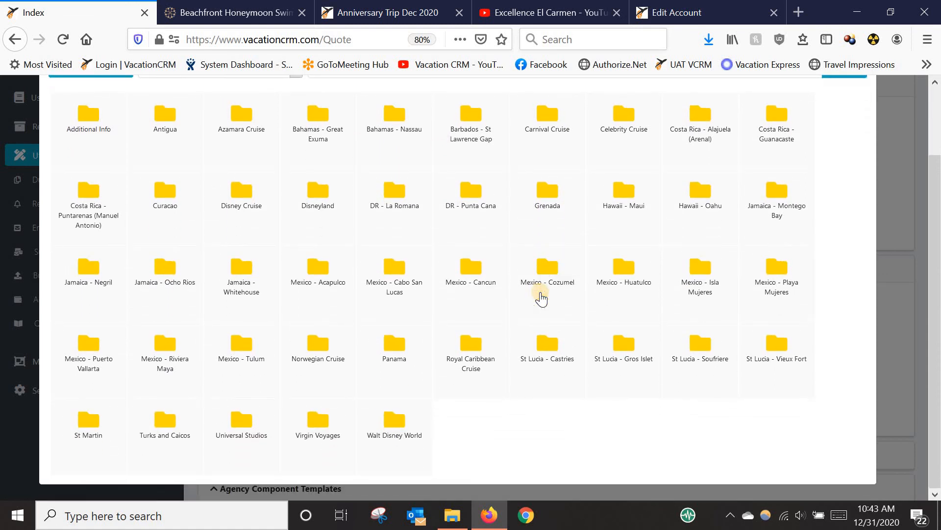
click(474, 269)
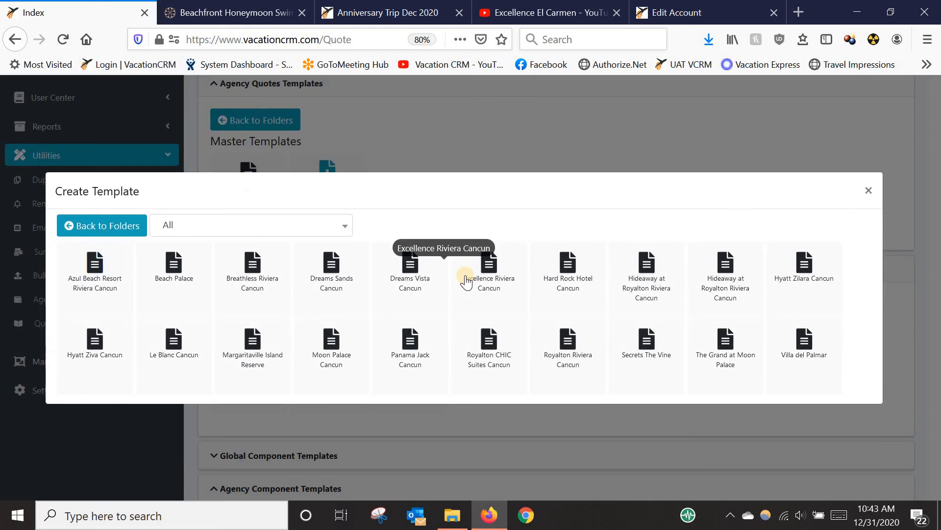
click(564, 268)
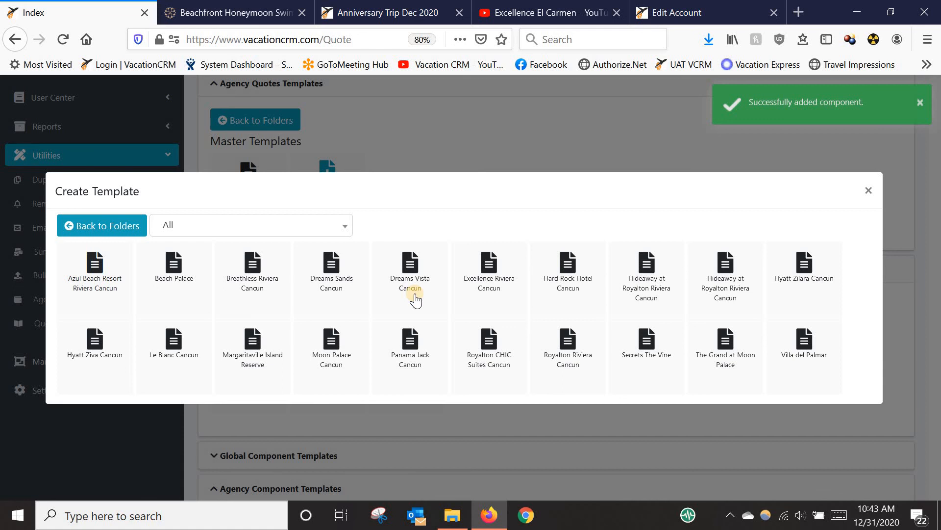
click(725, 341)
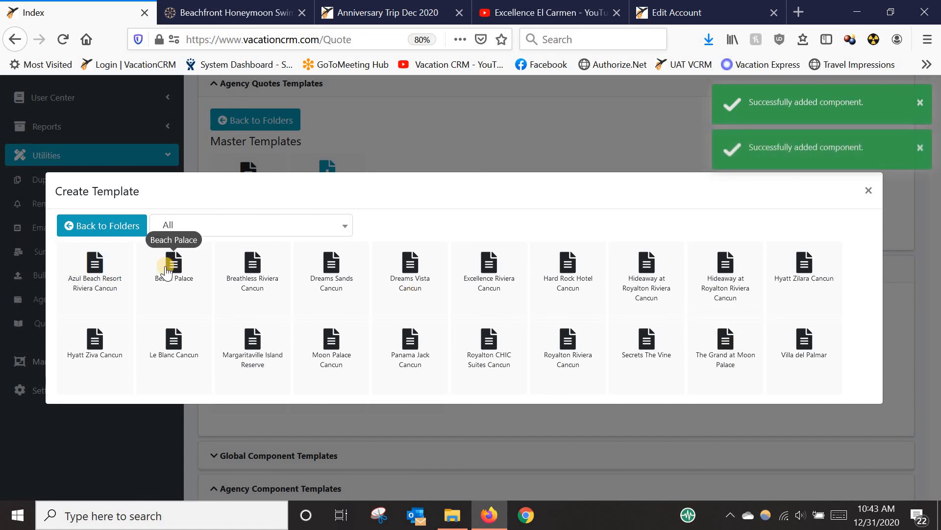
click(95, 265)
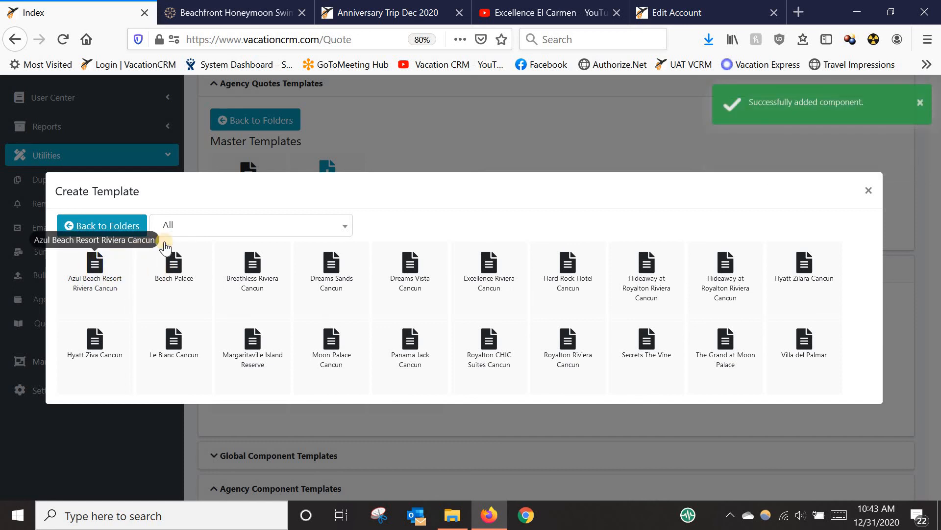
Step: Add the "Next Steps" component from the global Additional Info folder and return to the component folders
click(107, 225)
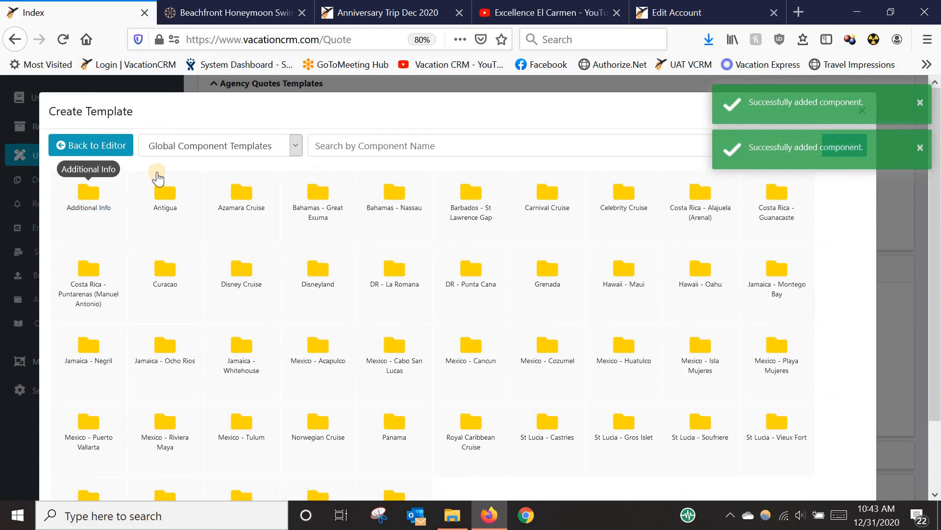
click(92, 195)
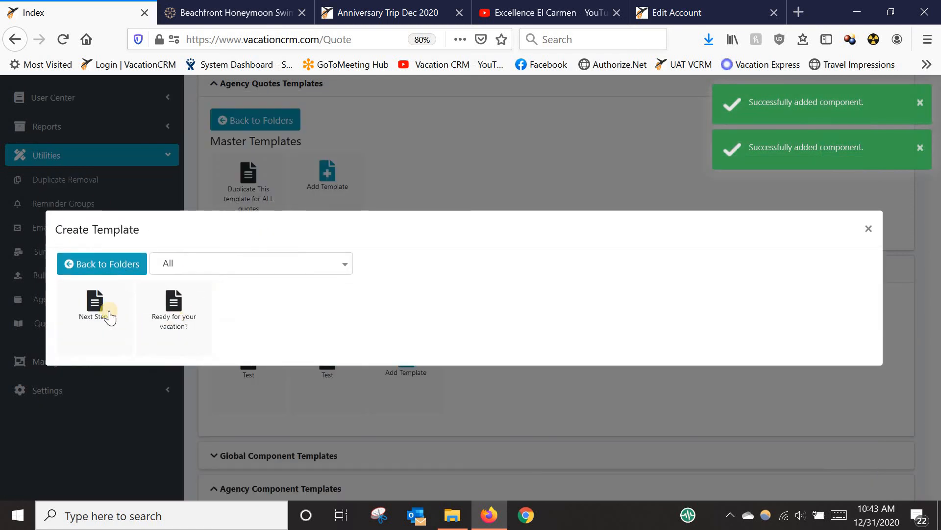
click(95, 301)
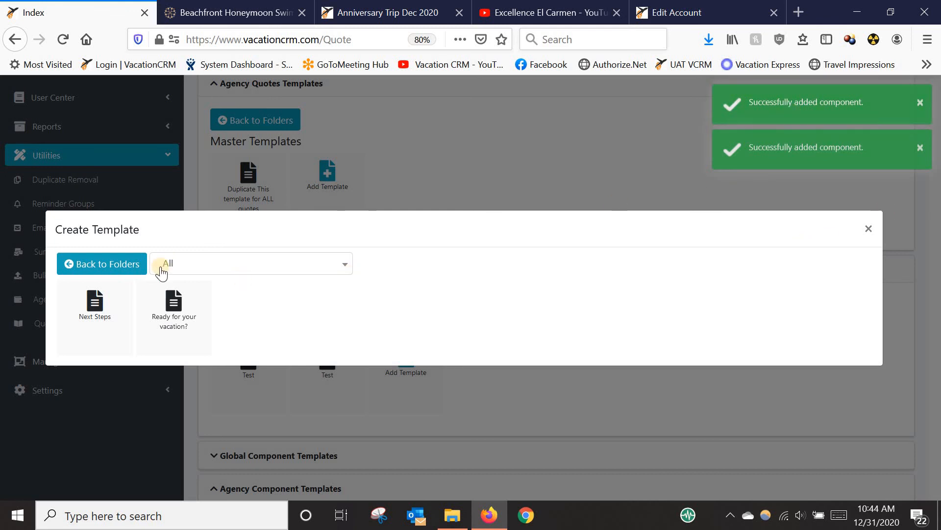
click(121, 272)
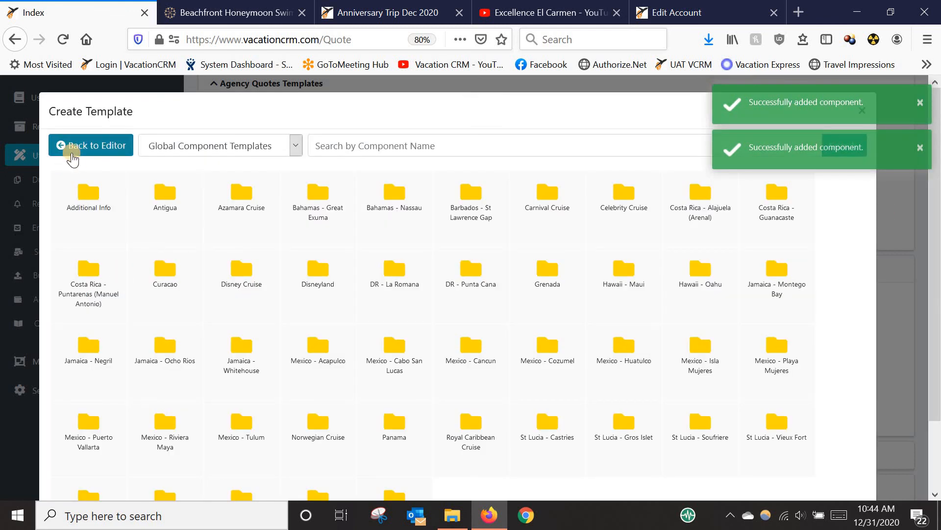
Step: Return to the template editor and move The Grand at Moon Palace component above Hard Rock Hotel Cancun
click(91, 145)
scroll(319, 214, down, 4)
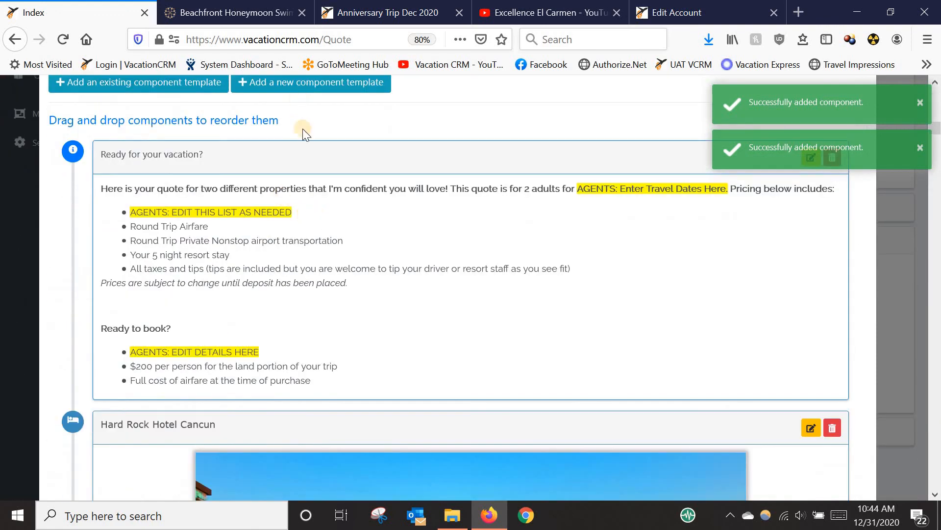
scroll(331, 300, down, 2)
scroll(331, 300, down, 12)
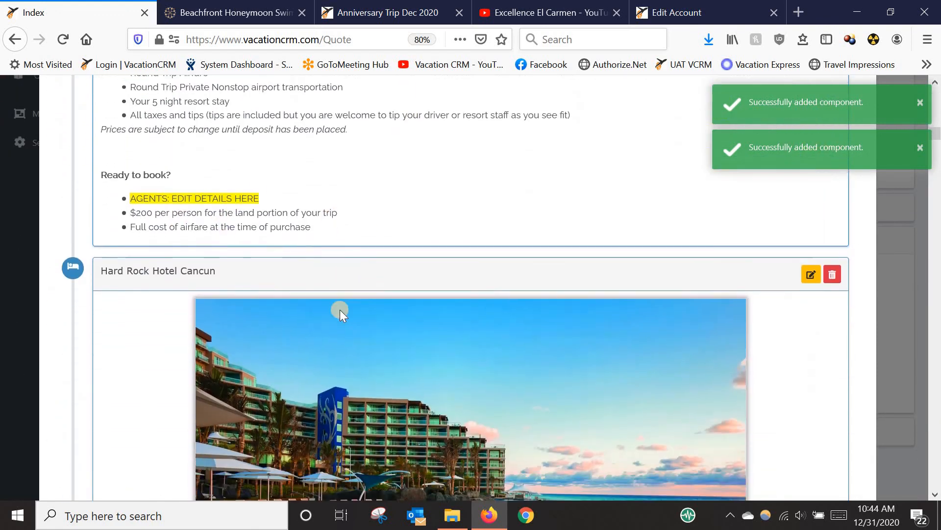
scroll(438, 296, down, 15)
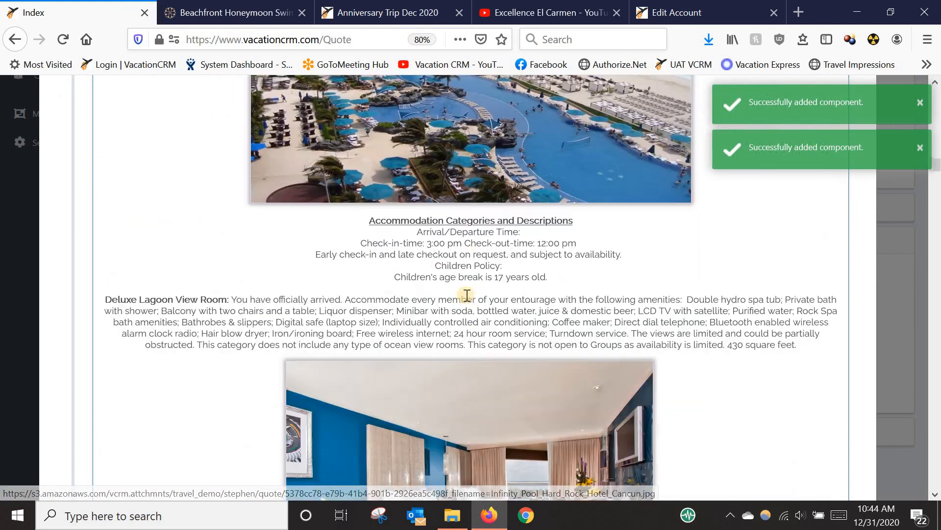
scroll(466, 296, down, 15)
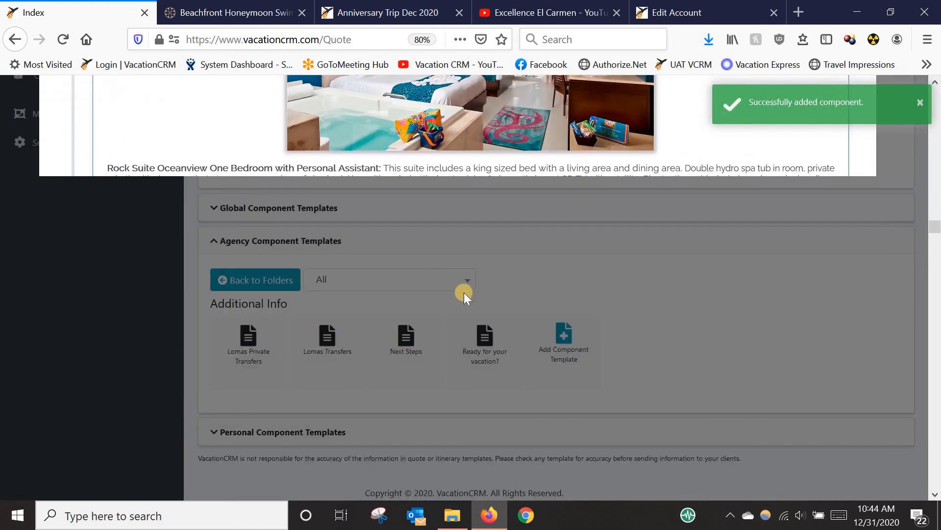
scroll(546, 260, down, 15)
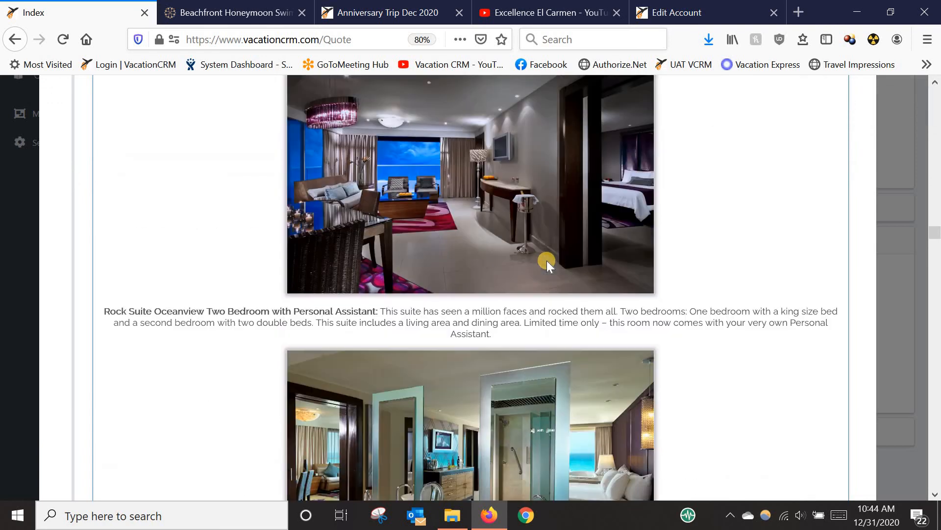
scroll(550, 264, down, 10)
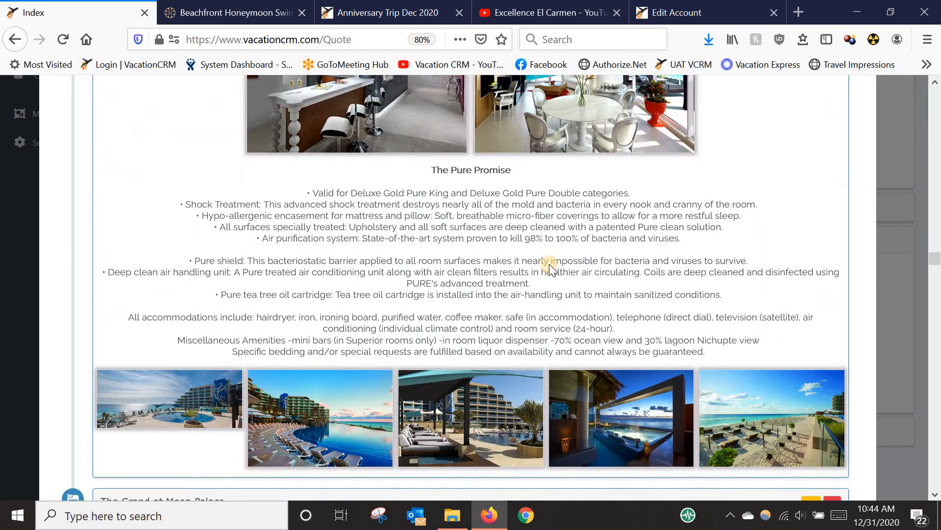
scroll(549, 264, up, 1)
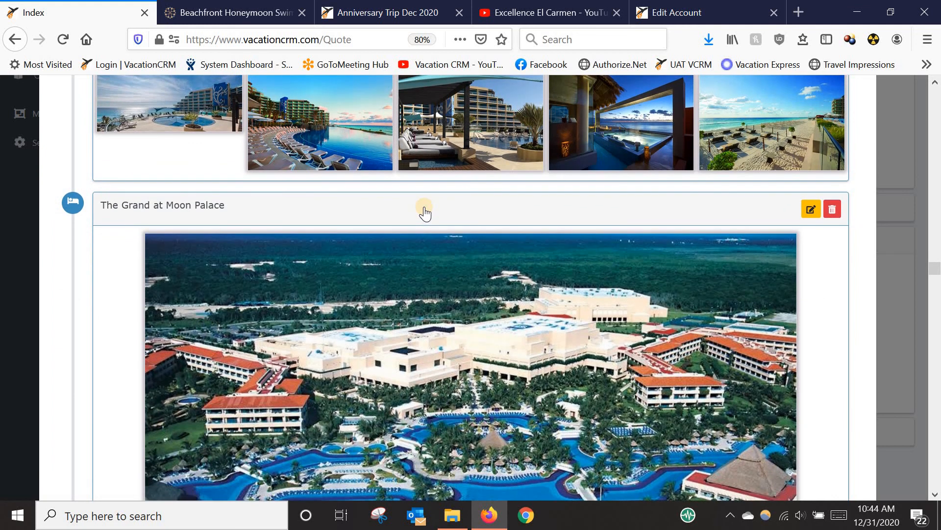
mouse_move(424, 212)
mouse_down()
mouse_move(423, 146)
mouse_move(420, 200)
mouse_move(430, 219)
mouse_up()
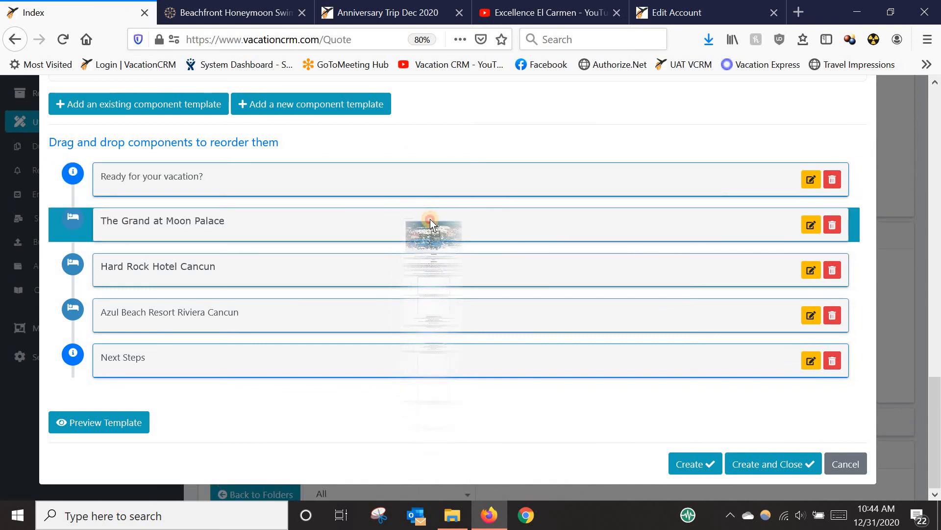
drag(430, 218, 431, 219)
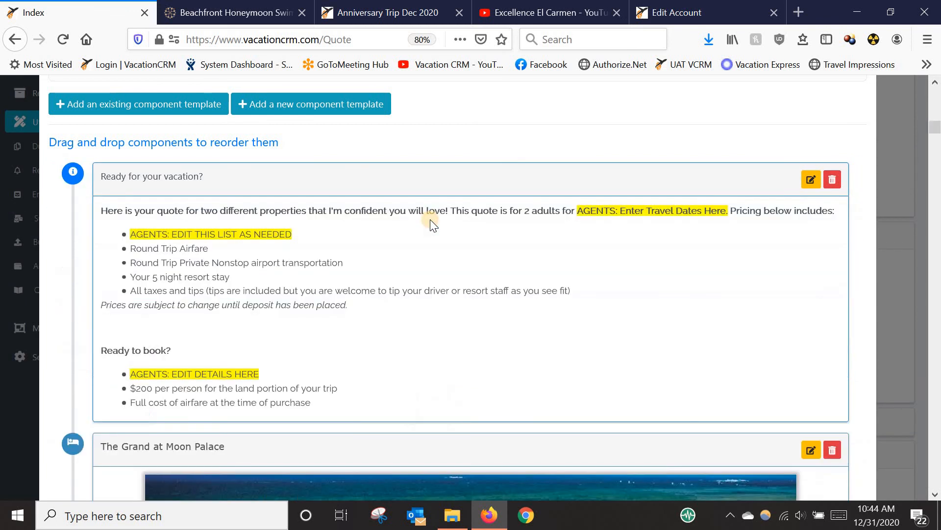
Step: Open the "Ready for your vacation?" component to view its editable body, and save the new quote template
scroll(119, 378, down, 3)
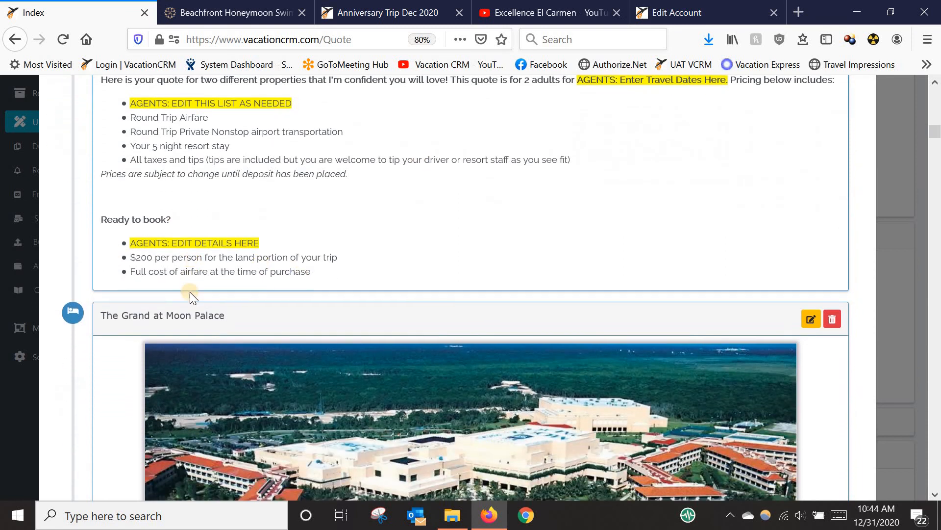
scroll(344, 328, up, 2)
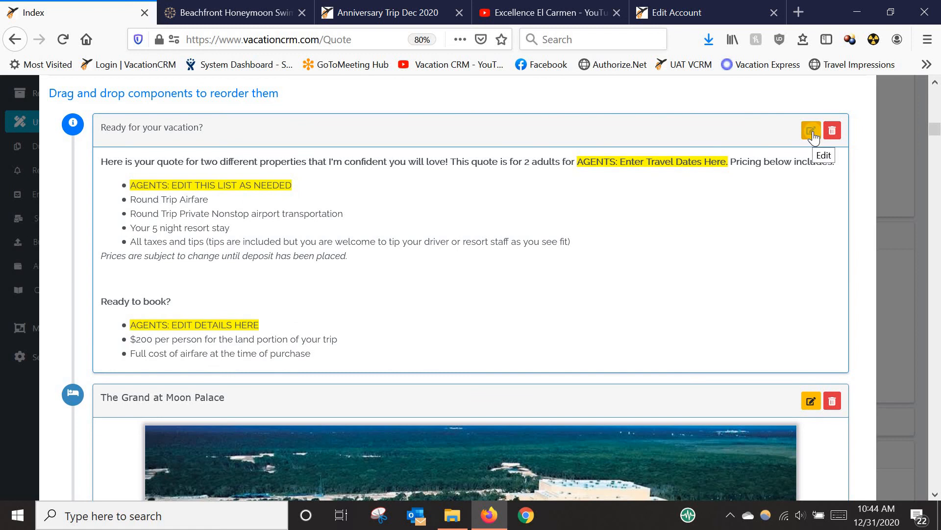
click(812, 131)
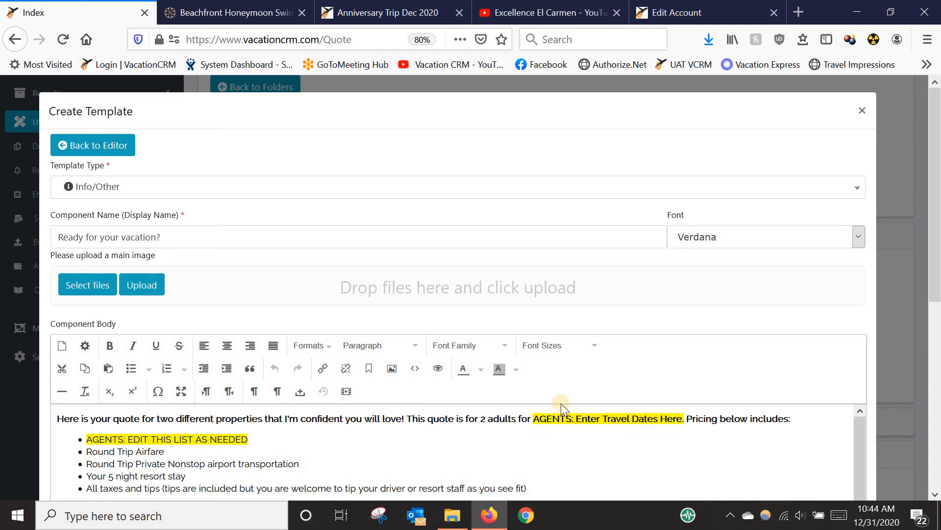
scroll(87, 442, down, 1)
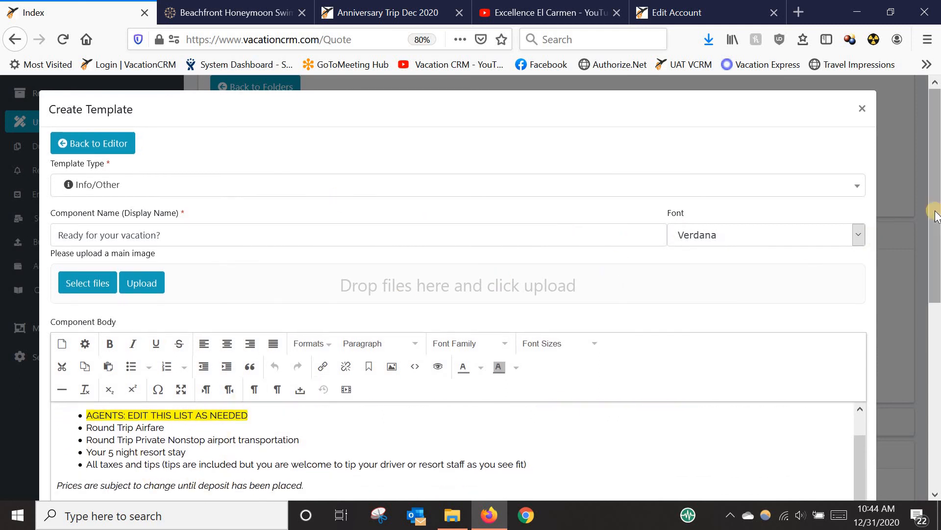
drag(936, 215, 935, 403)
click(804, 469)
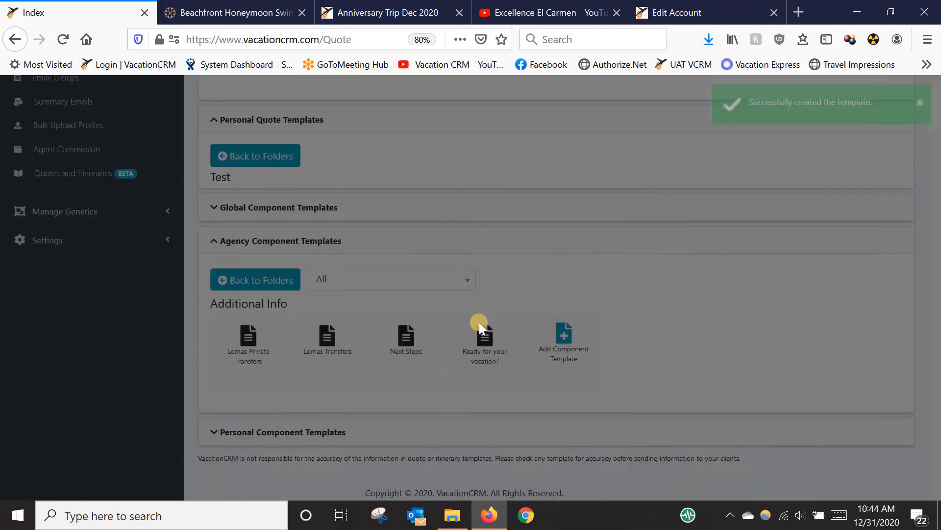
Step: Go back from the saved template's preview to its editor and open The Grand at Moon Palace component for editing
click(478, 322)
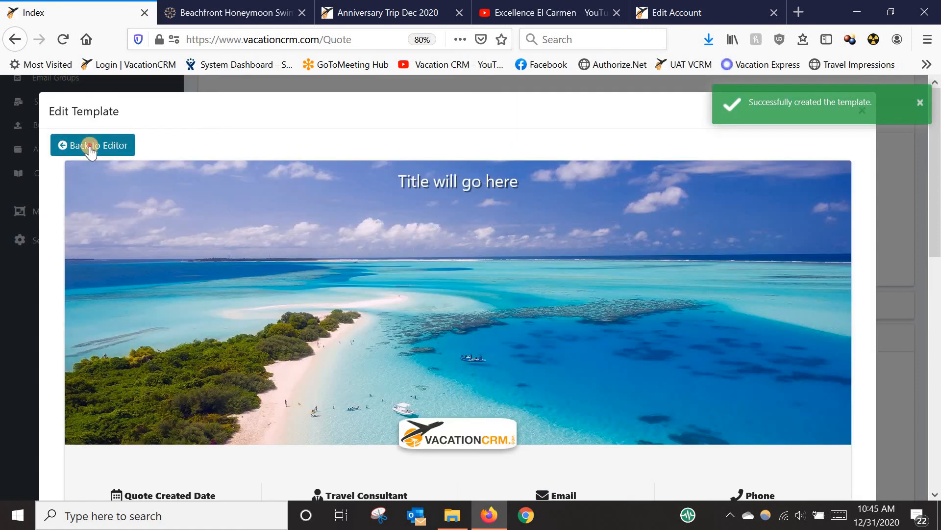
click(90, 147)
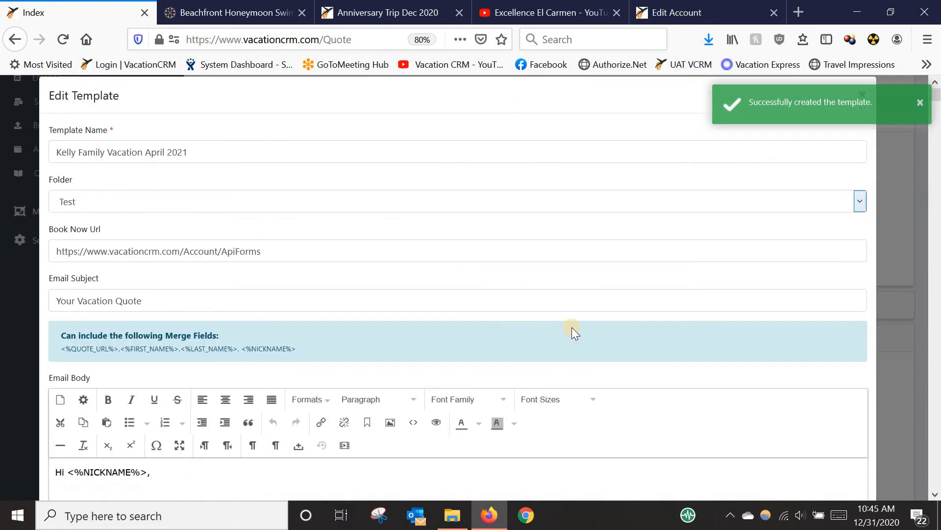
scroll(572, 327, down, 15)
scroll(597, 354, down, 12)
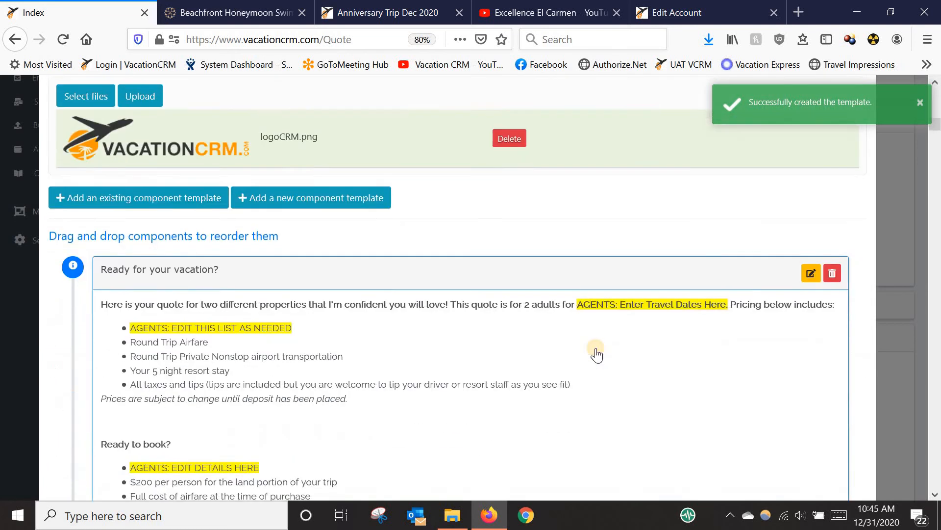
scroll(500, 352, down, 3)
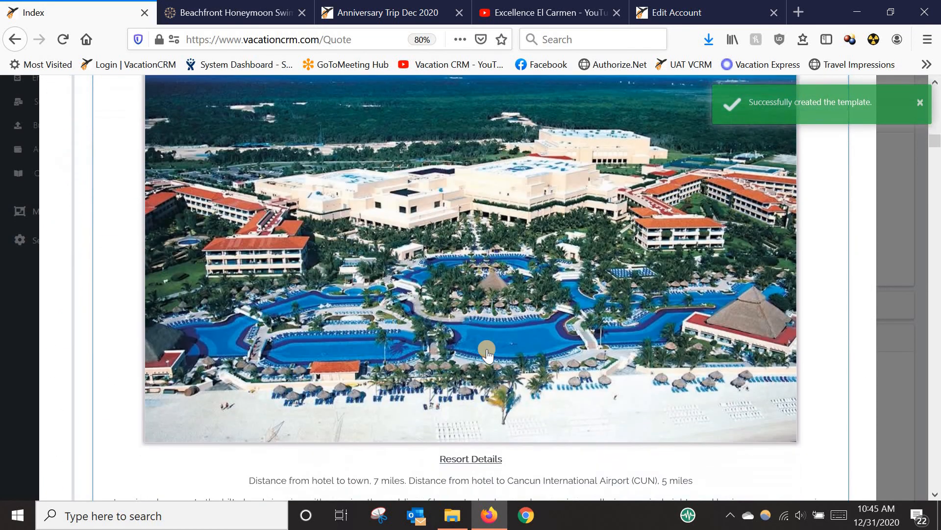
scroll(767, 132, up, 2)
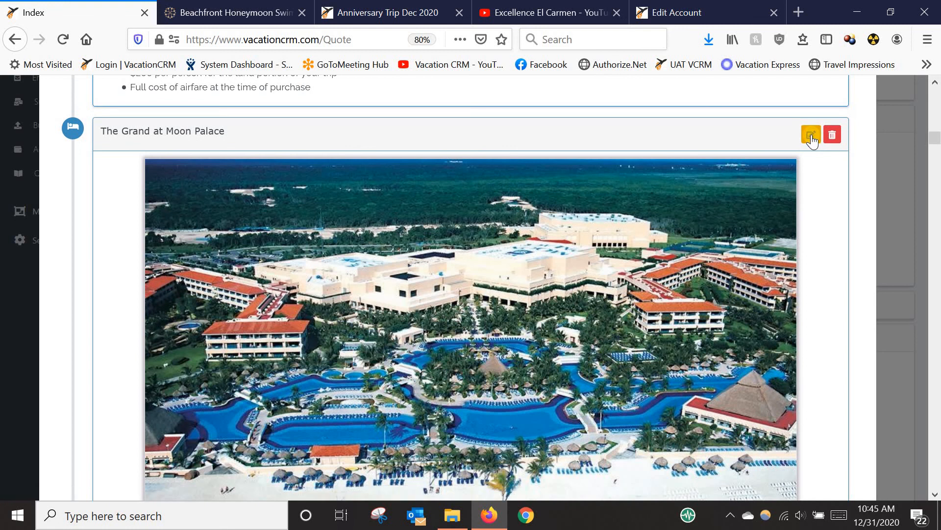
click(811, 136)
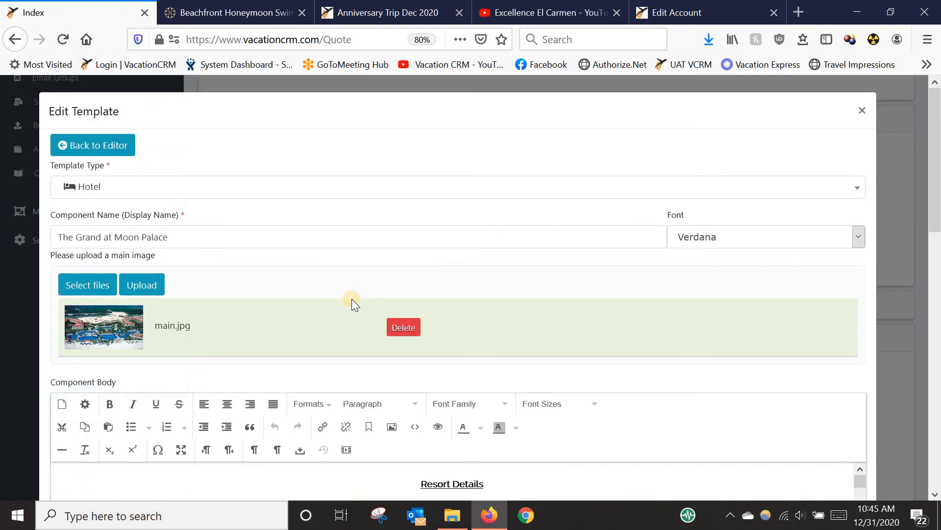
Step: Enlarge the component body text area so that more of the resort description can be edited at once
scroll(353, 304, down, 3)
scroll(355, 316, down, 1)
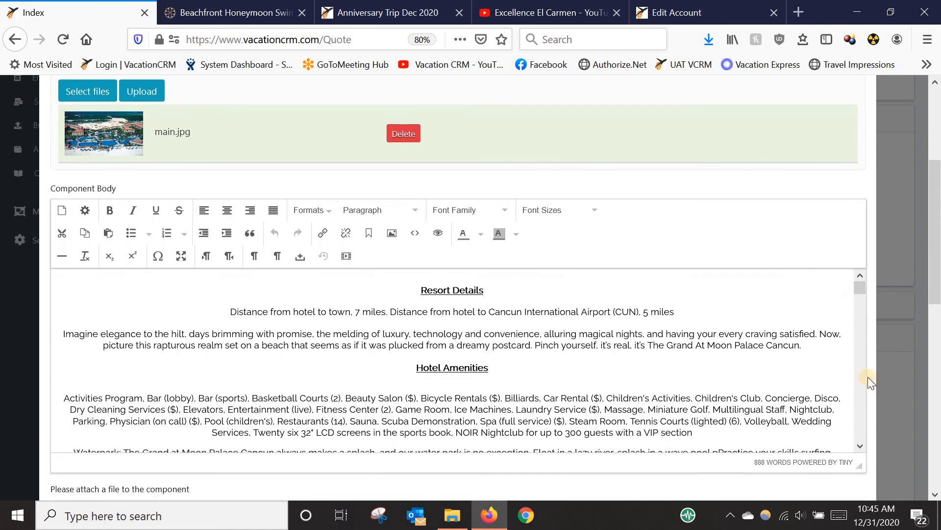
scroll(785, 247, down, 3)
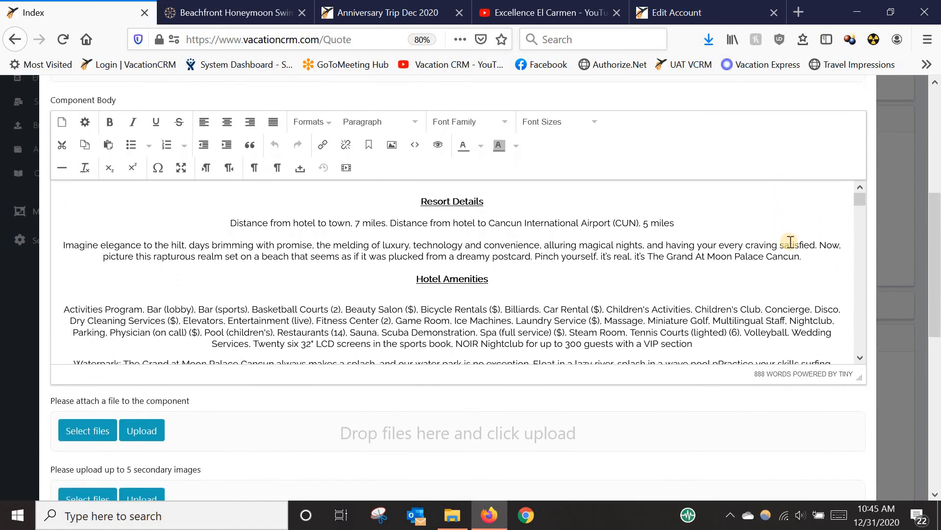
scroll(791, 241, down, 1)
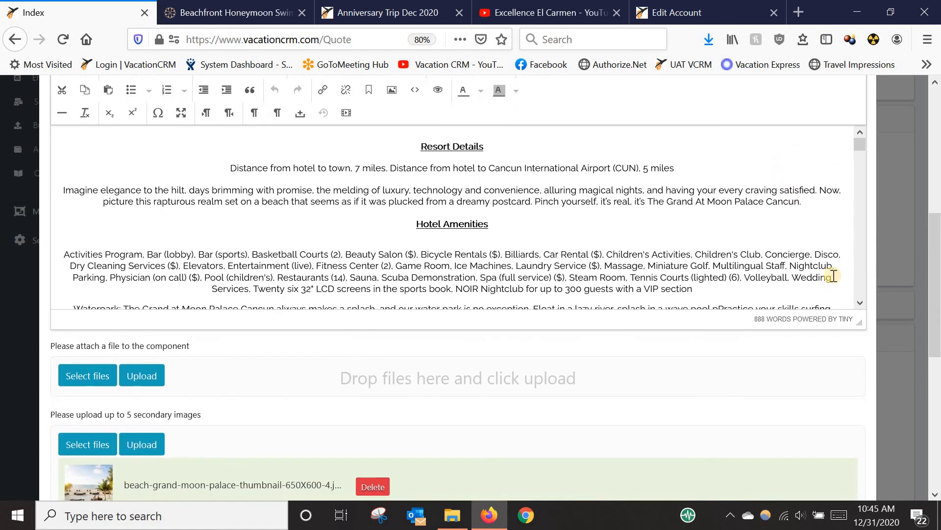
drag(860, 322, 860, 496)
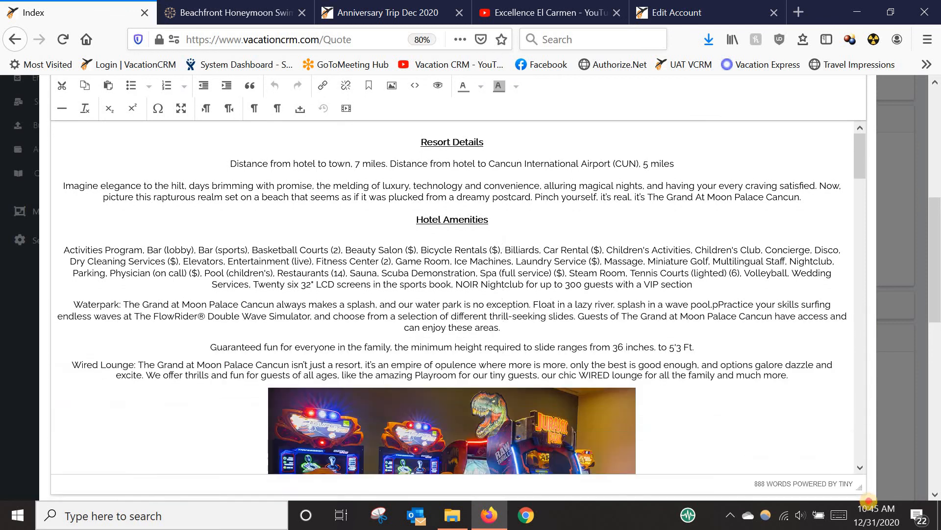
Step: Delete the Grand Deluxe Garden View description and its room image, along with the blank lines left above Grand Swim Up Suite
scroll(433, 265, down, 10)
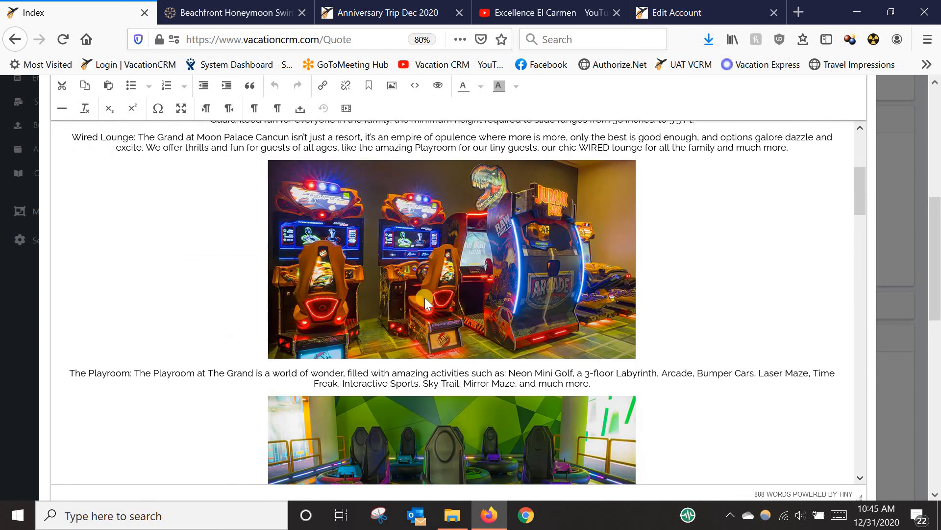
scroll(235, 287, down, 20)
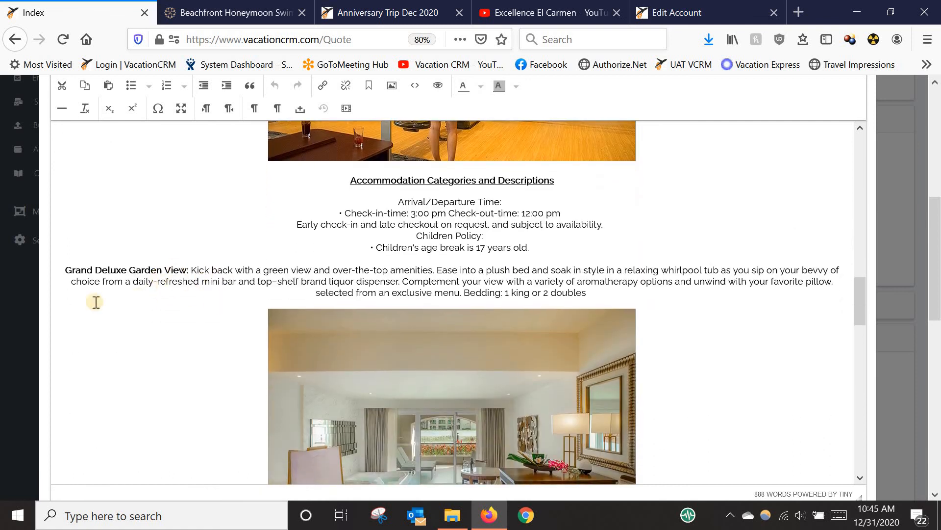
scroll(226, 284, down, 3)
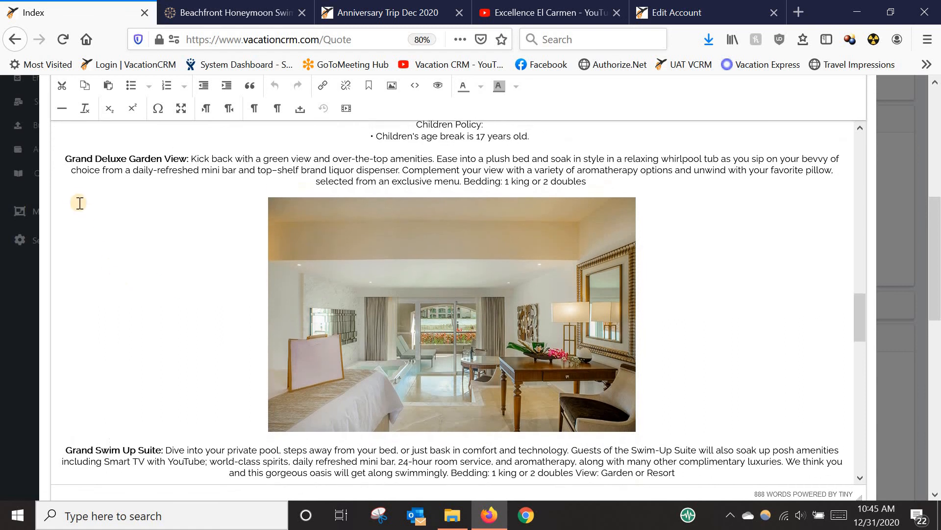
drag(63, 168, 607, 390)
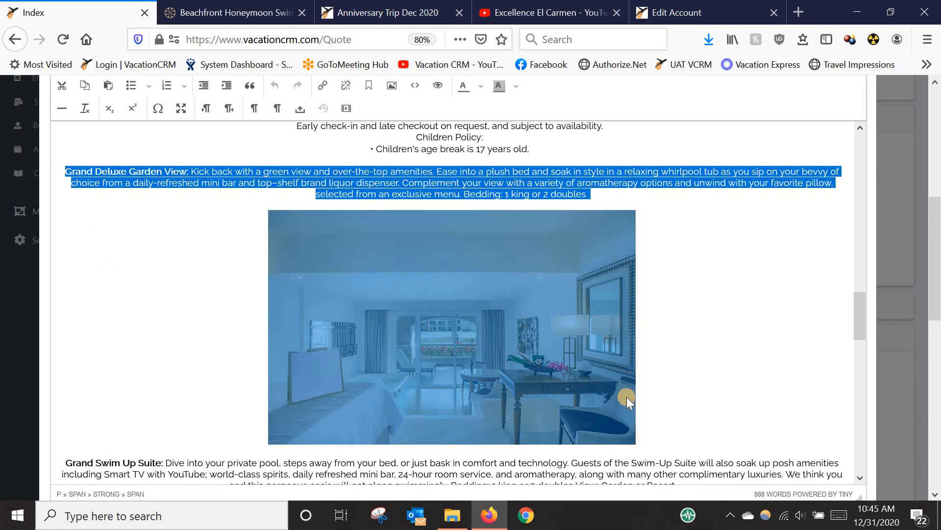
key(Delete)
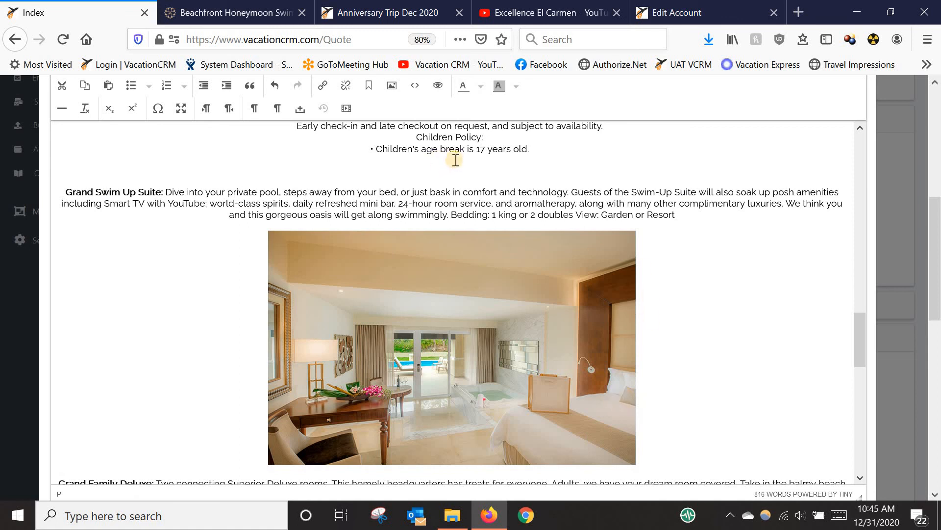
key(Delete)
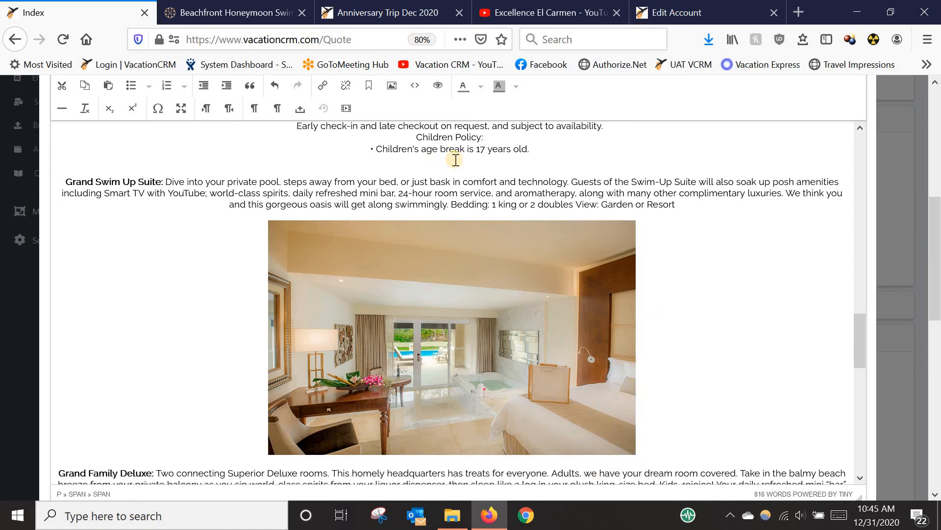
key(Delete)
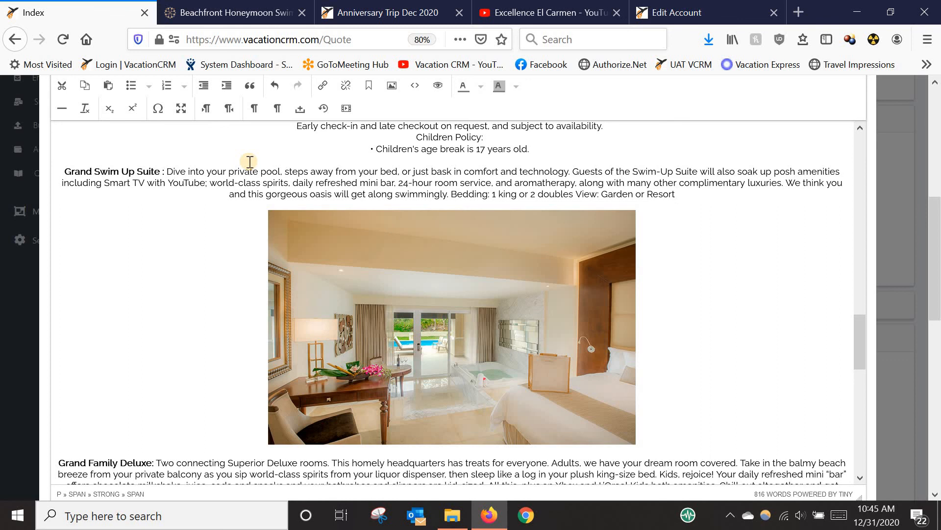
Step: Add the price $3500 after the Grand Swim Up Suite heading and highlight it in yellow
text($3500)
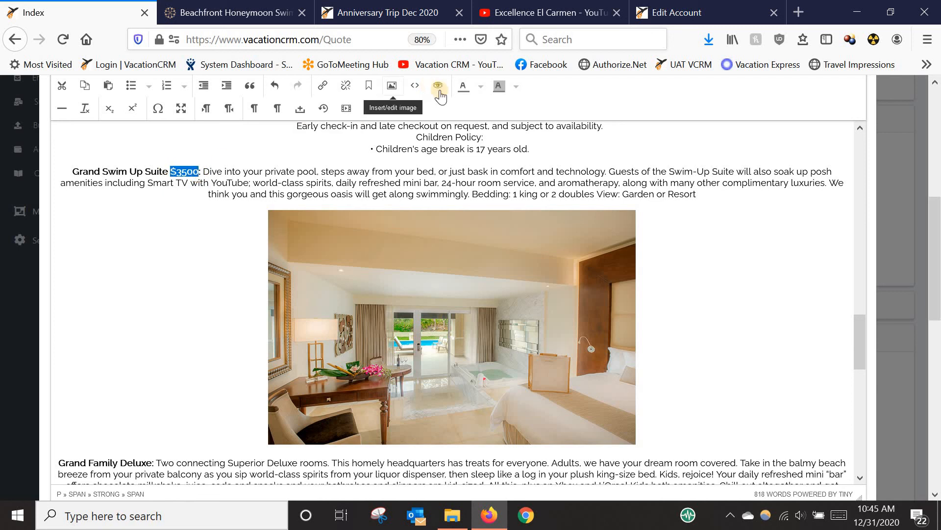
click(517, 90)
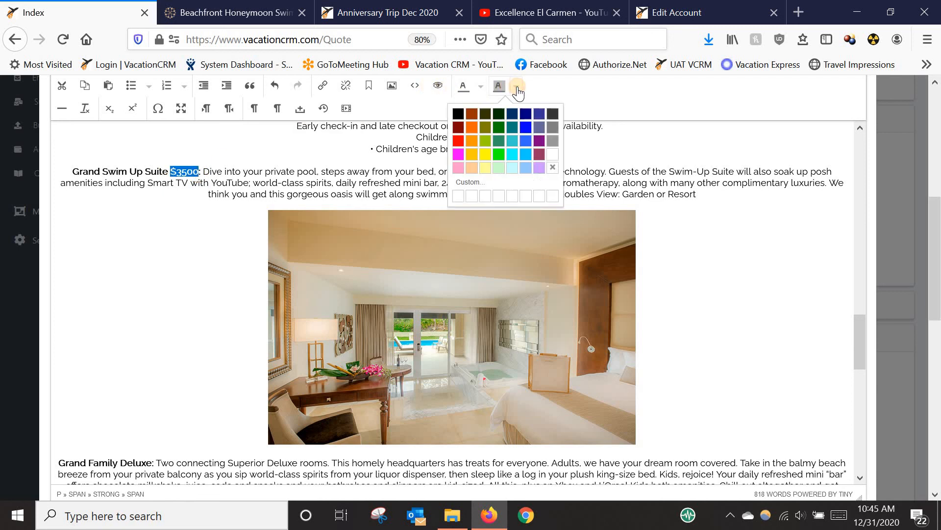
click(483, 157)
click(231, 275)
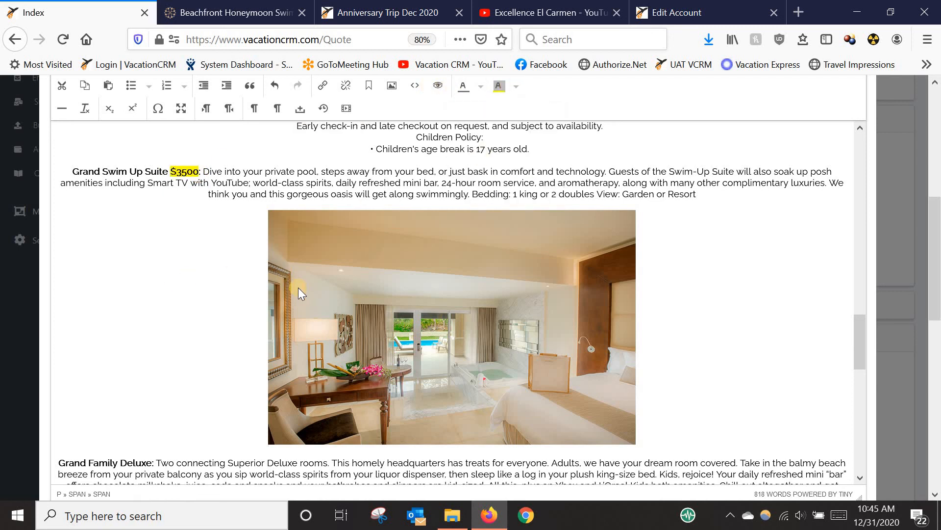
scroll(298, 287, down, 4)
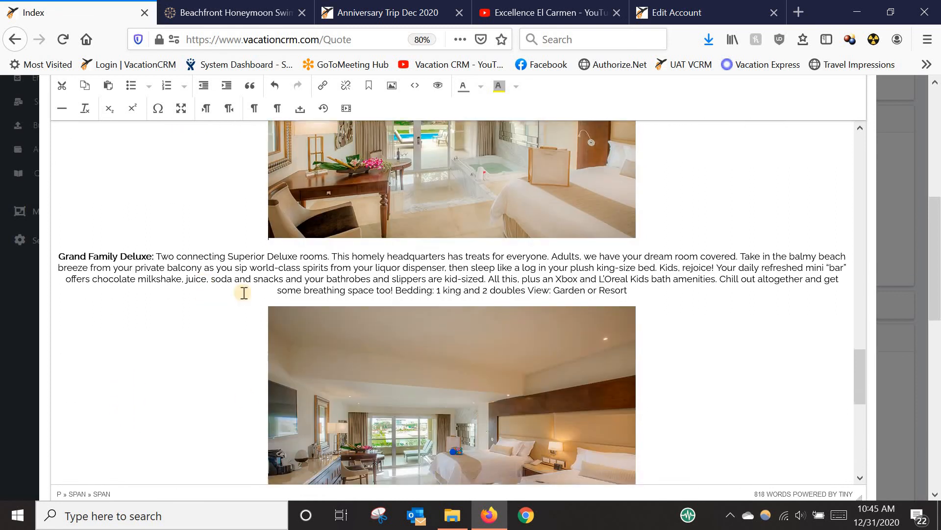
Step: Save the edited The Grand at Moon Palace component in the quote template
scroll(243, 293, down, 9)
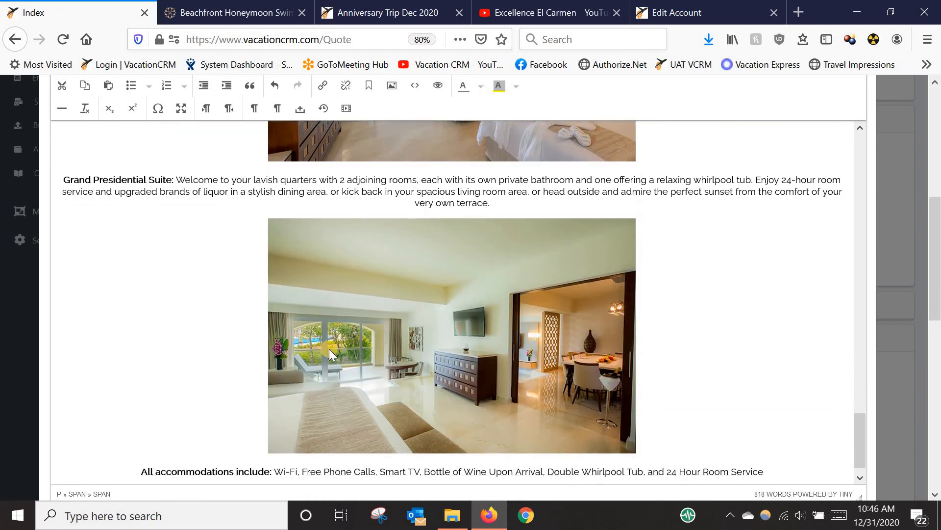
scroll(329, 349, down, 2)
scroll(814, 403, down, 5)
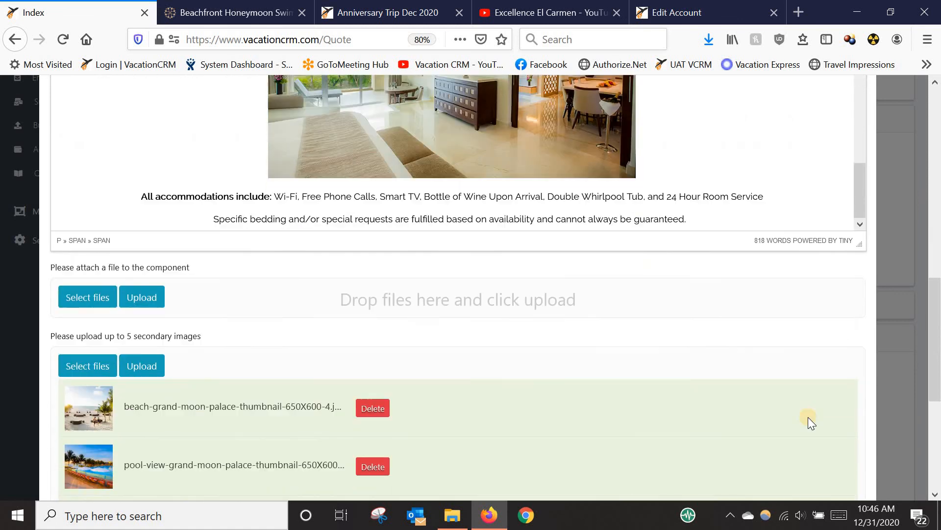
scroll(808, 419, down, 5)
click(796, 469)
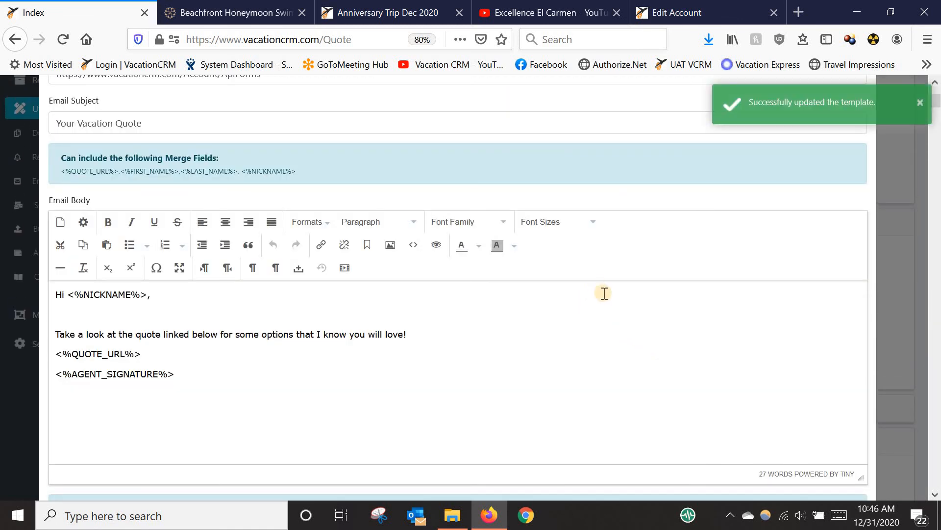
Step: Review the components of the quote template from the email body to Next Steps, and save and close the template
scroll(603, 293, down, 4)
scroll(603, 293, down, 12)
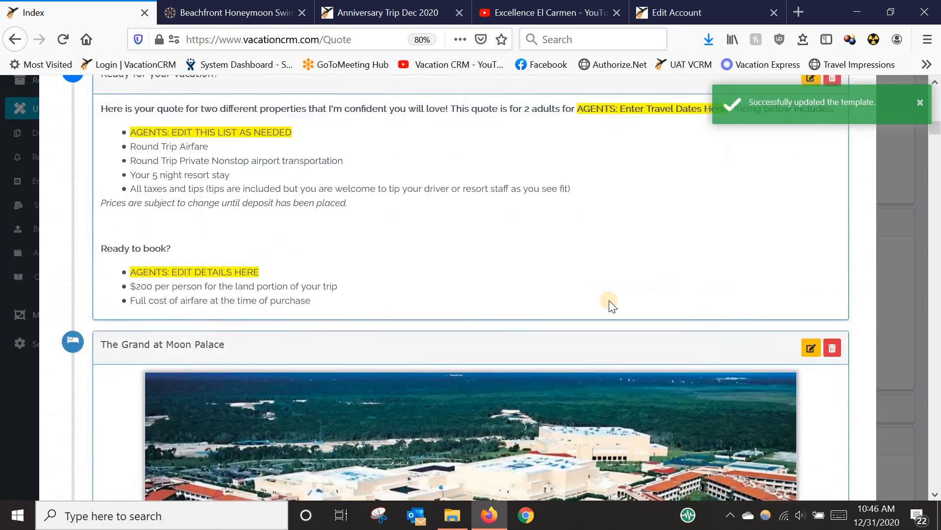
scroll(609, 299, down, 12)
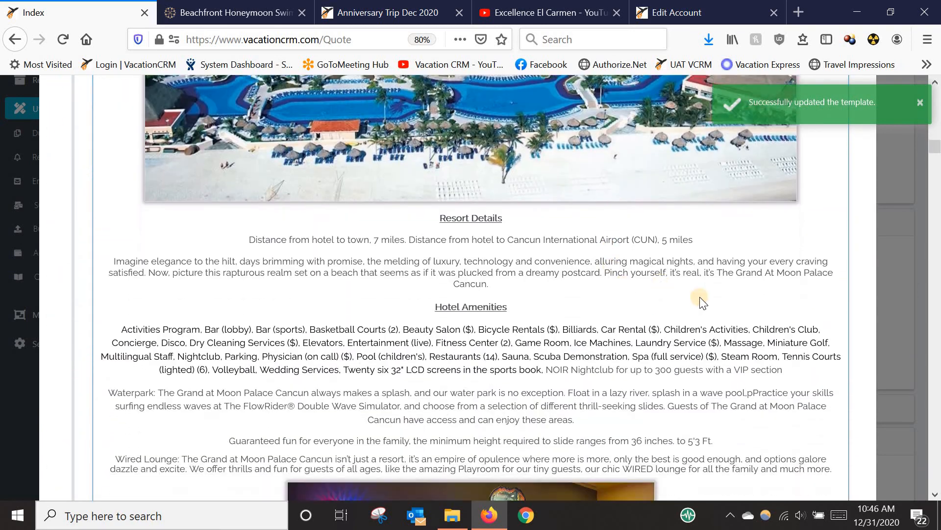
scroll(931, 153, down, 10)
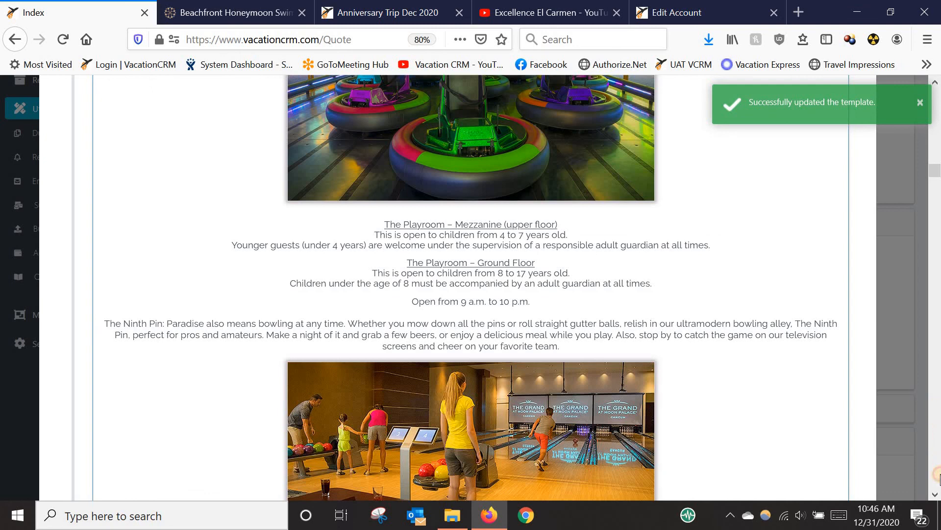
scroll(938, 475, down, 10)
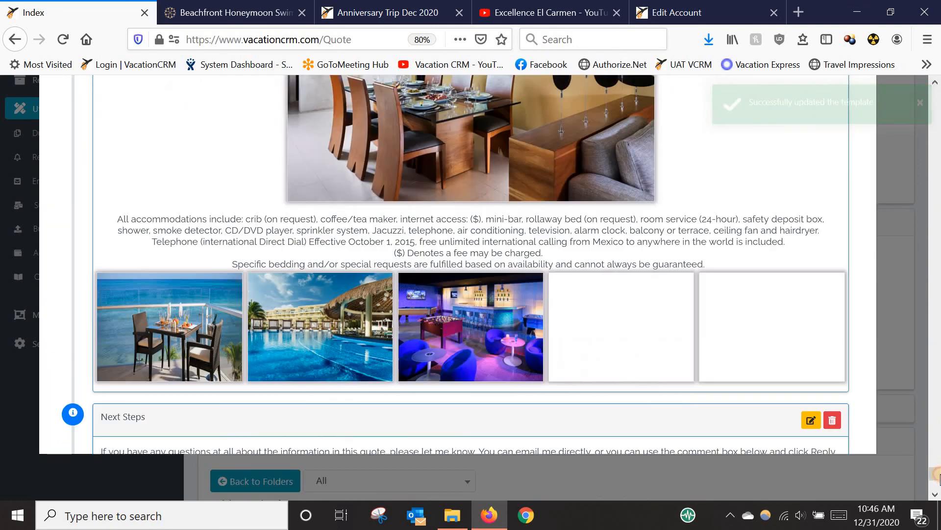
scroll(937, 475, down, 5)
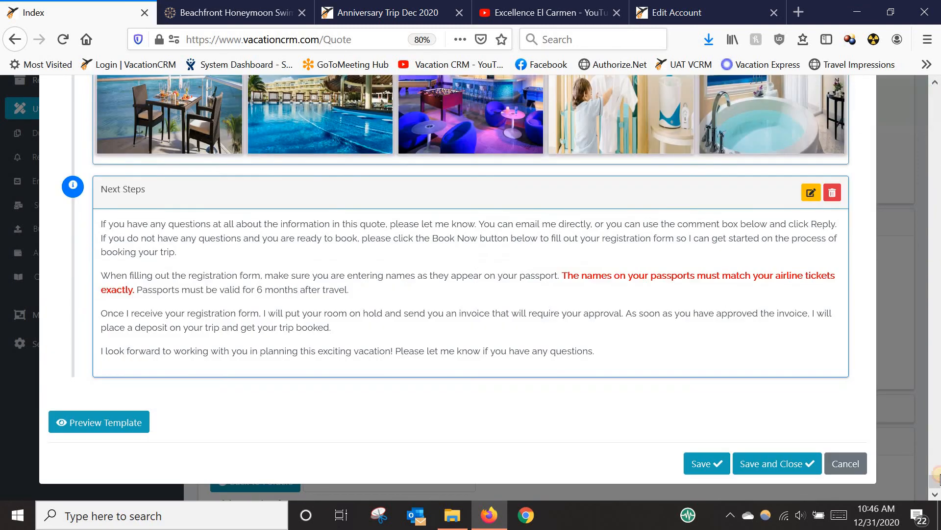
click(773, 464)
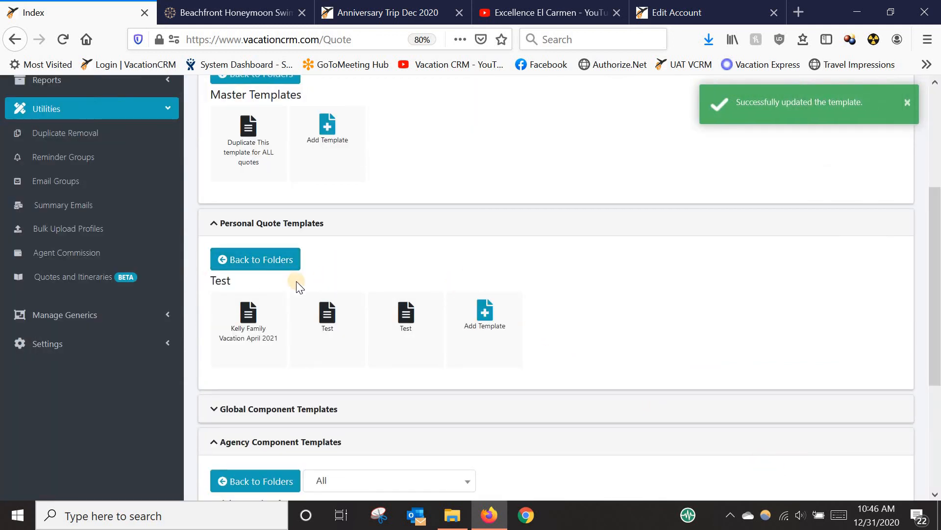
Step: Open the New Lead trip lead from the dashboard's trip leads and start sending a quote from it
scroll(297, 281, up, 4)
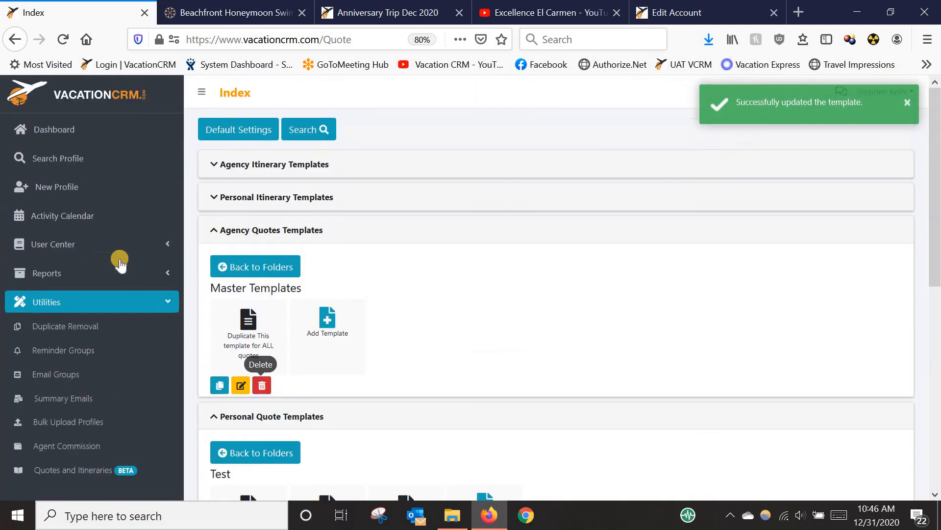
click(62, 130)
click(578, 267)
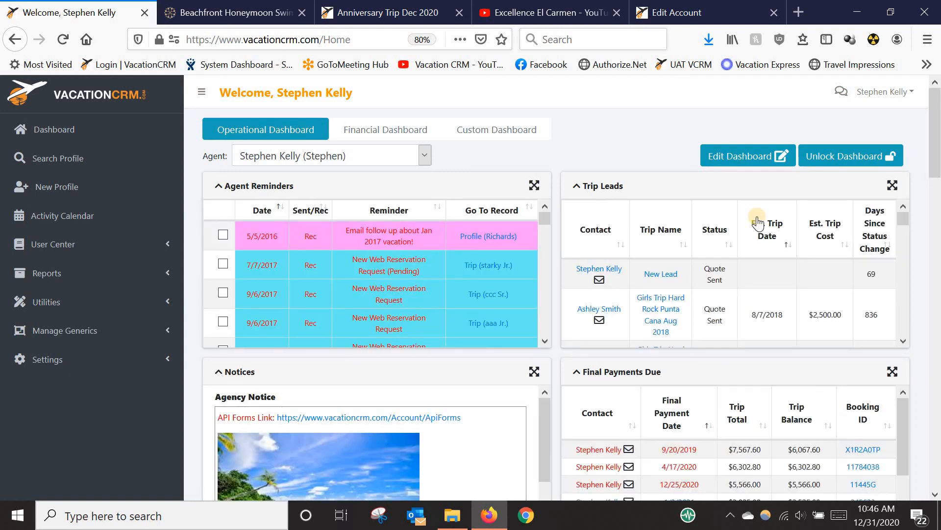
click(663, 273)
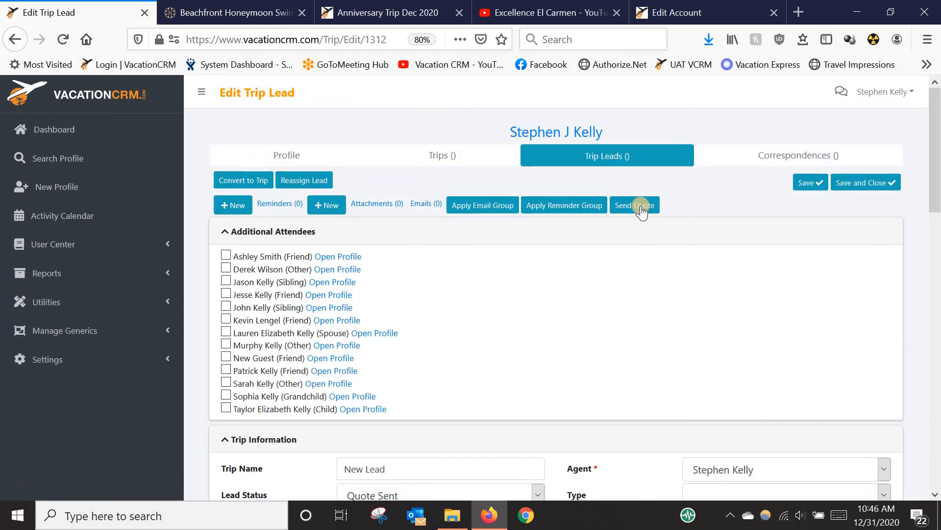
click(642, 211)
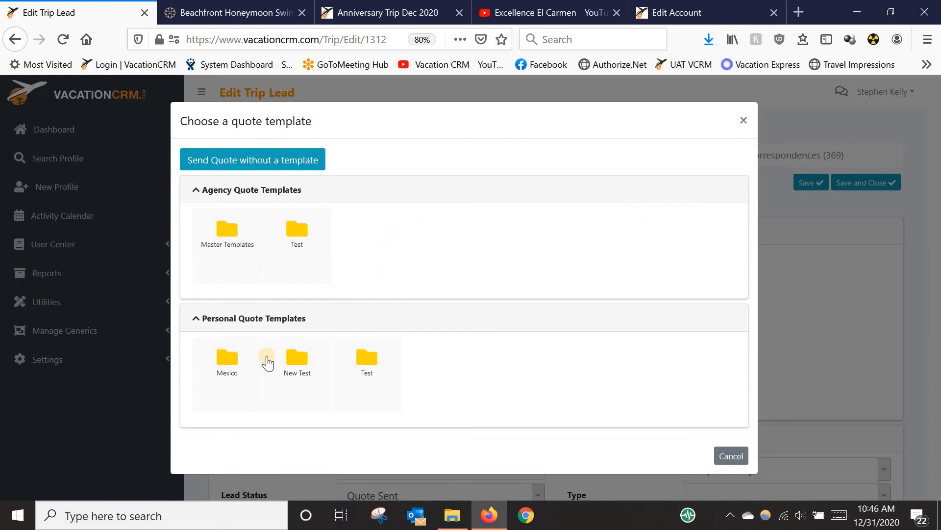
Step: Choose the family's Vacation April 2021 template from the personal Test folder, after checking the Mexico folder
click(225, 368)
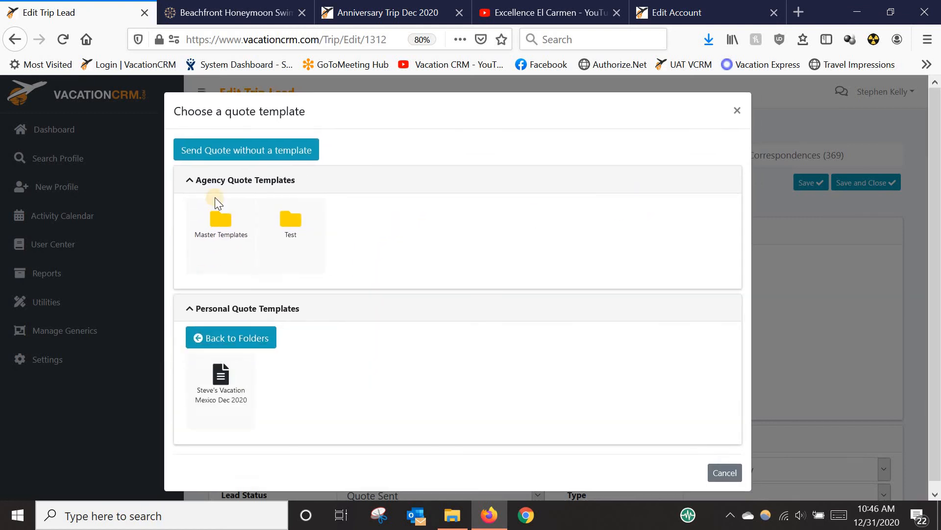
click(216, 337)
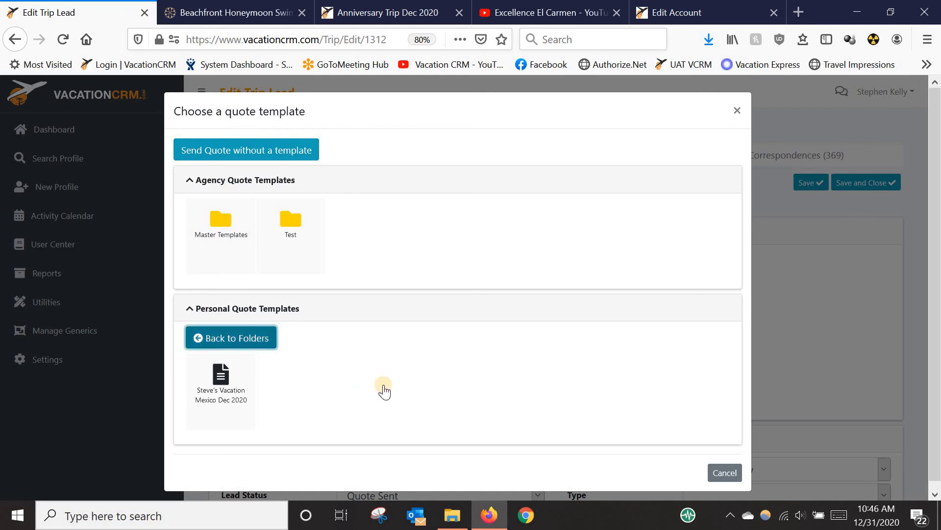
click(355, 366)
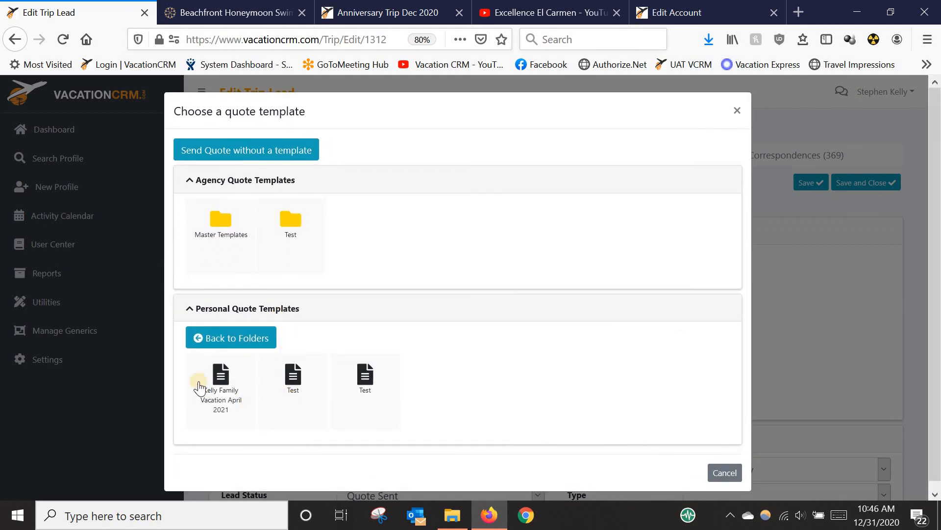
click(221, 377)
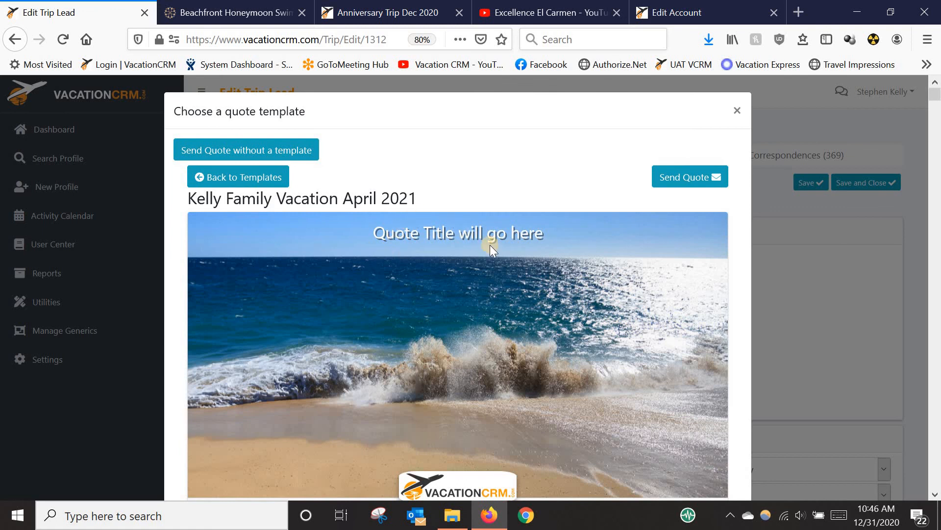
Step: Review the chosen template's preview down to its end and create the quote from it
scroll(378, 311, down, 2)
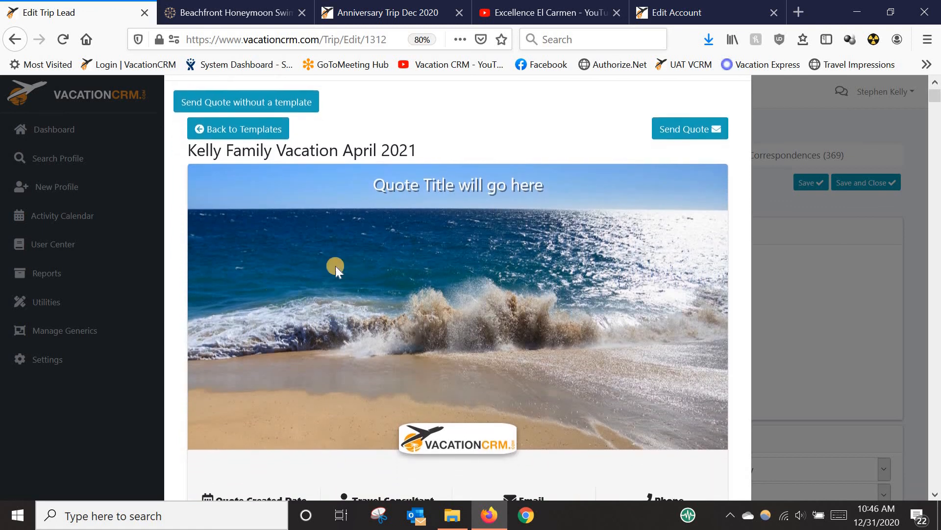
scroll(374, 248, down, 5)
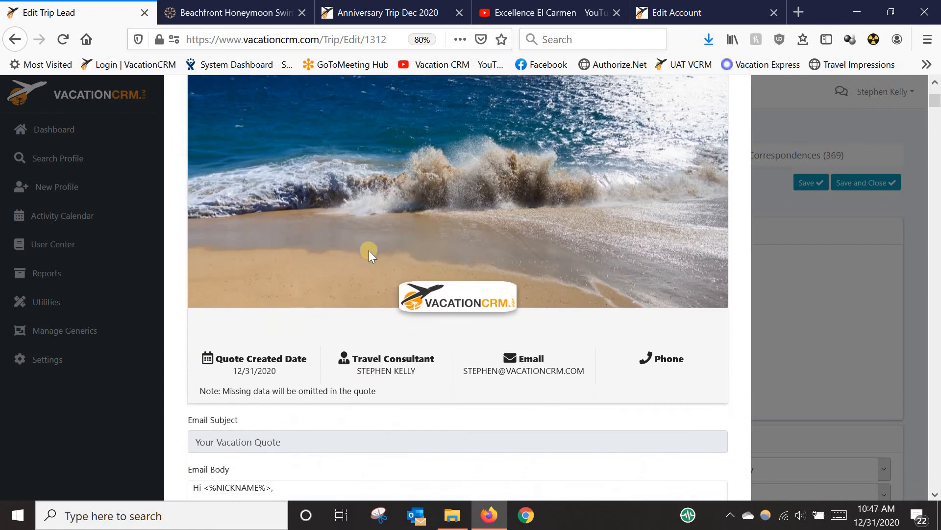
scroll(484, 261, down, 20)
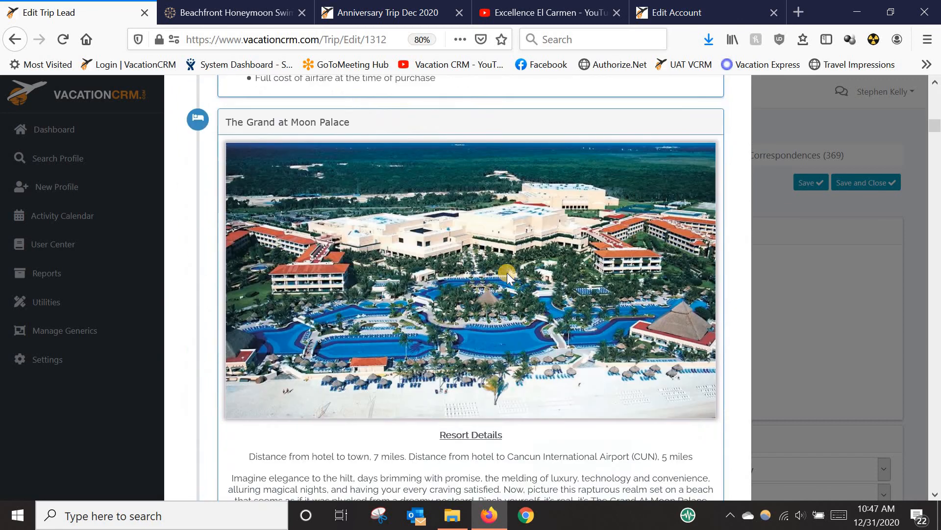
scroll(507, 273, down, 20)
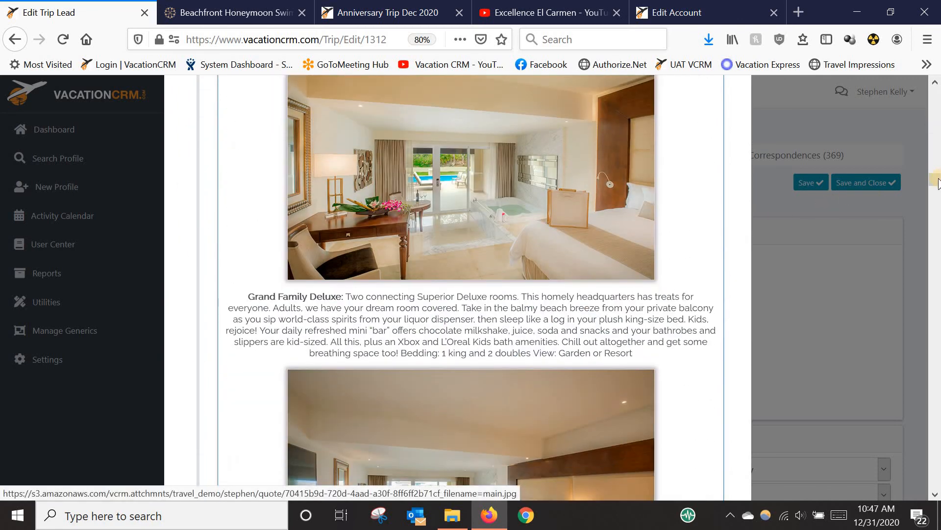
drag(938, 180, 940, 486)
click(679, 426)
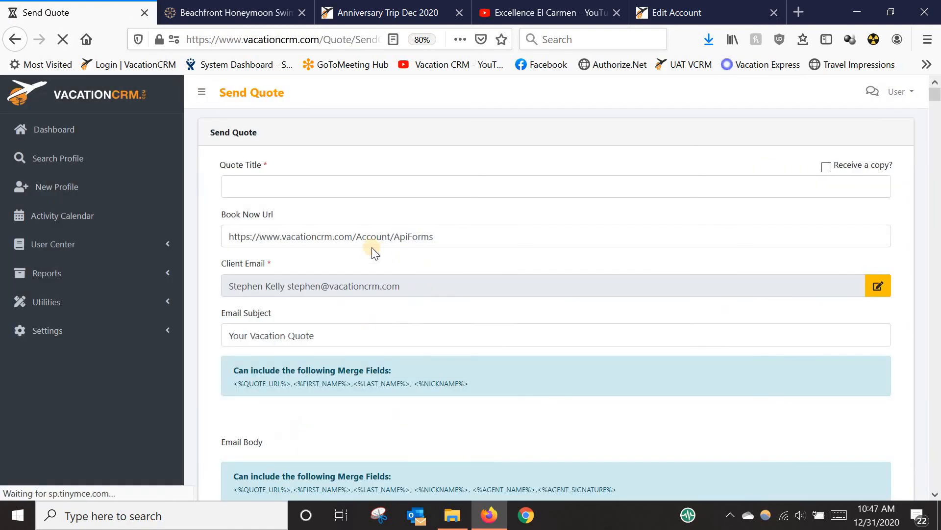
Step: Title the quote with the family's surname followed by "Family Vacation April 2021", check its contents and send it to the client
click(254, 182)
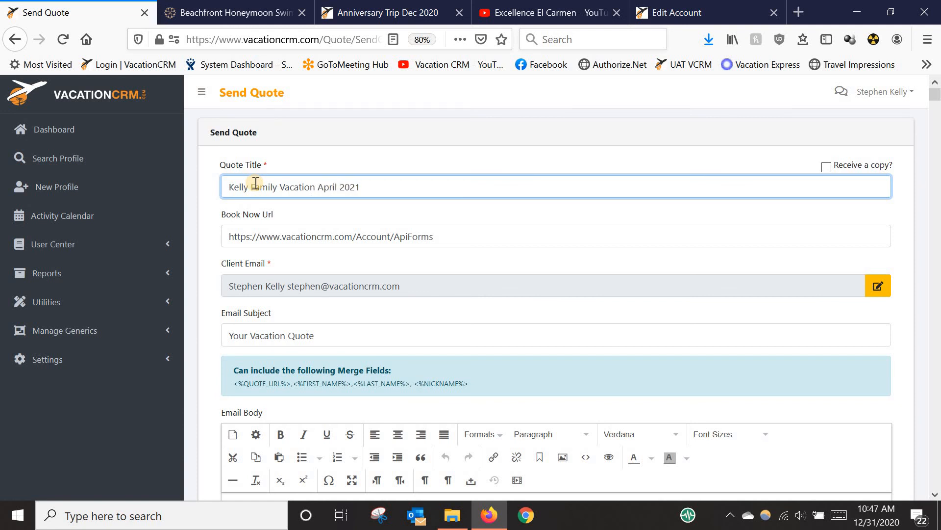
scroll(290, 349, down, 8)
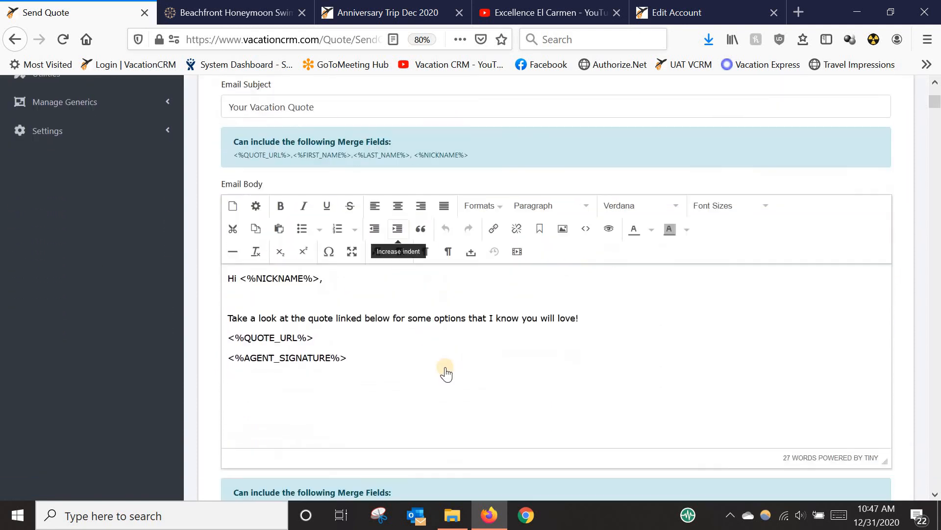
scroll(459, 381, down, 3)
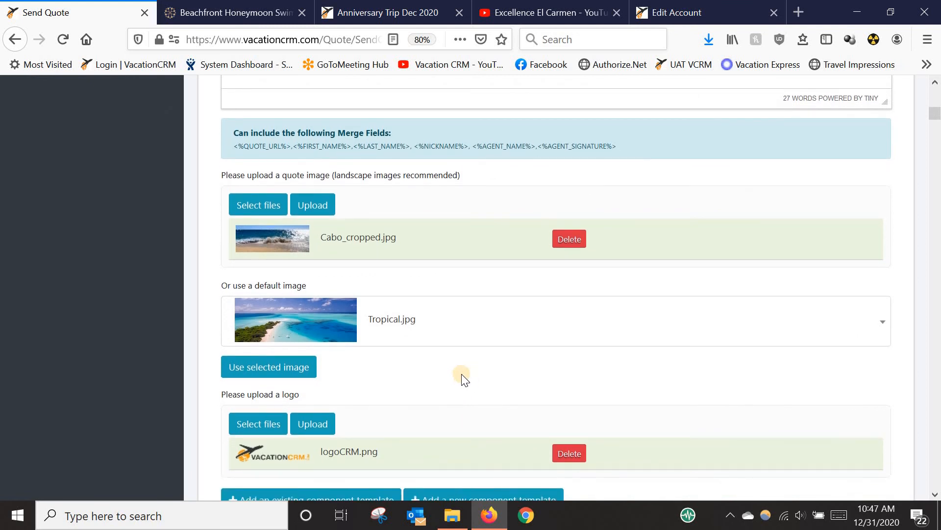
scroll(463, 380, down, 10)
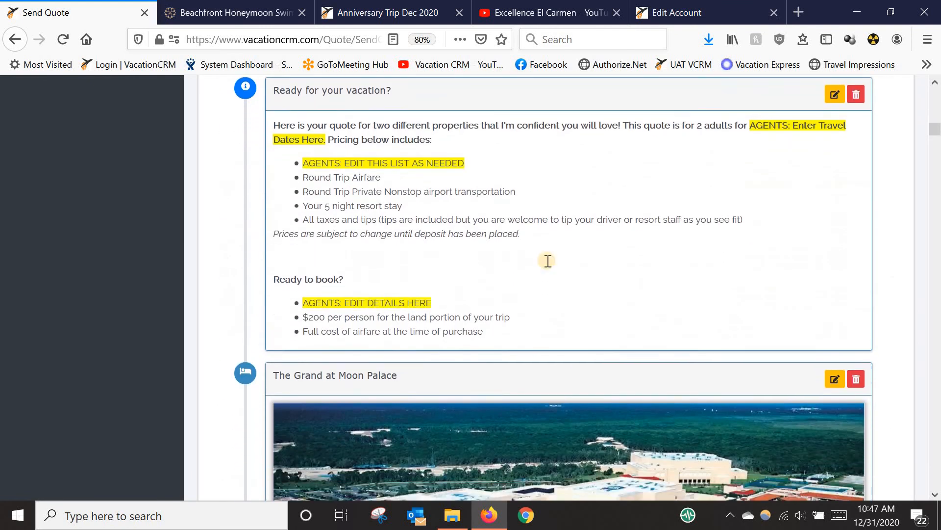
scroll(456, 252, down, 4)
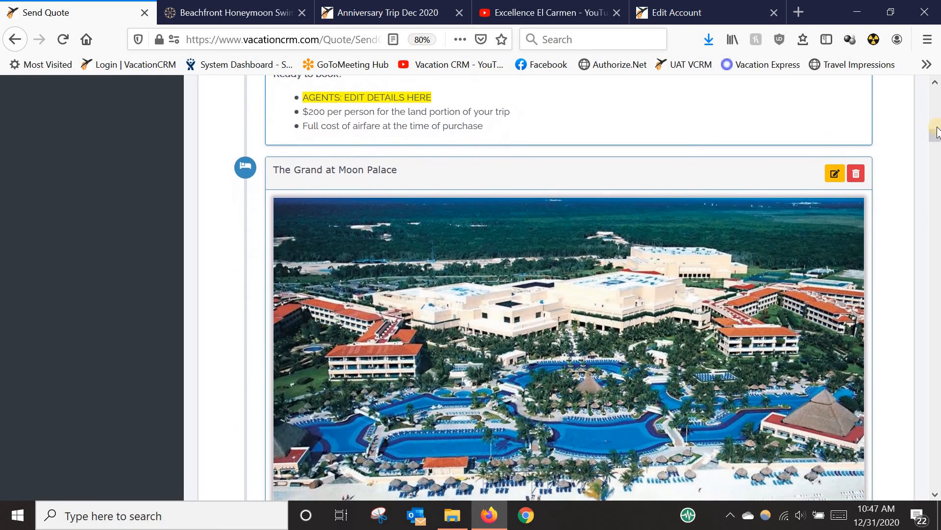
drag(936, 132, 937, 488)
click(573, 437)
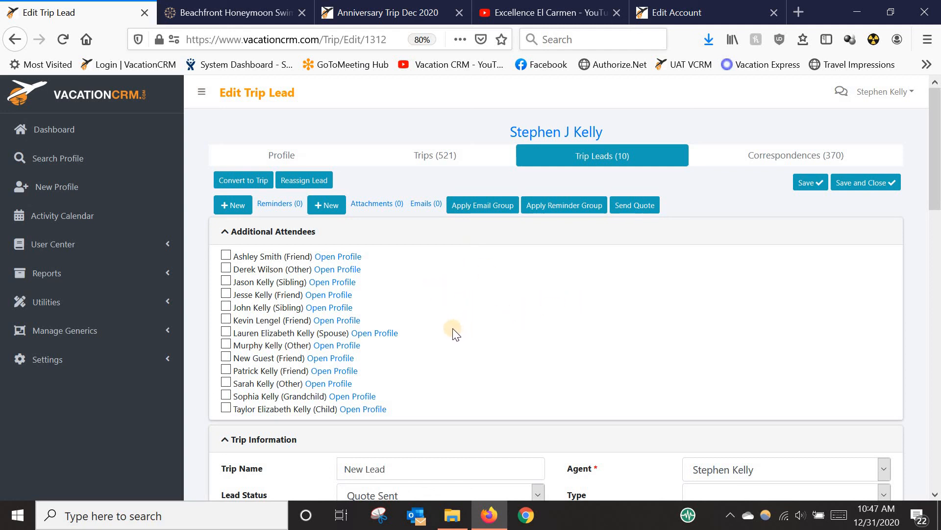
Step: Find the newly sent April 2021 family vacation quote among the lead's quotes and open it for viewing
scroll(492, 307, down, 6)
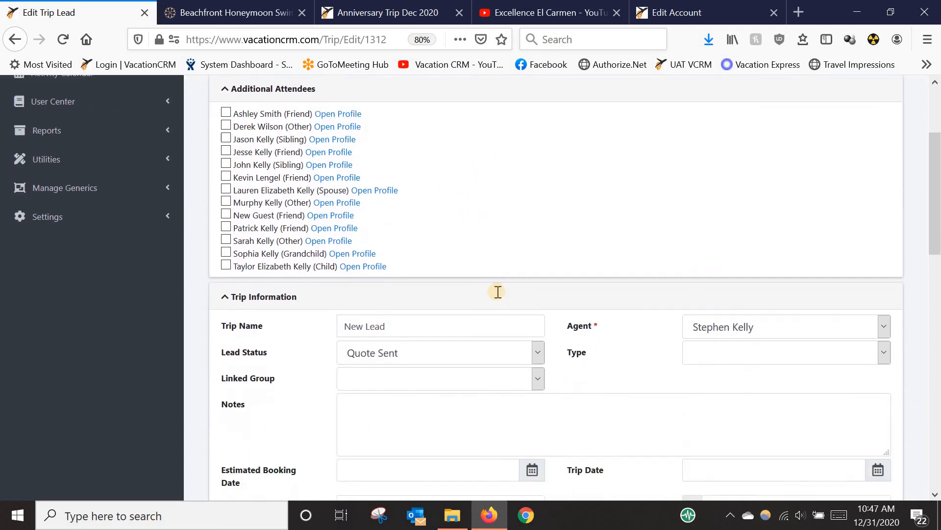
scroll(507, 276, down, 3)
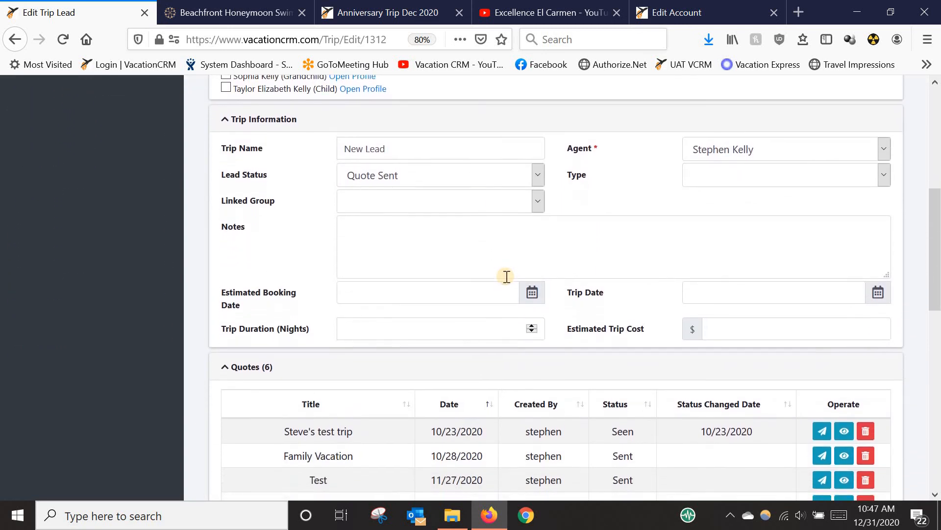
scroll(304, 279, down, 2)
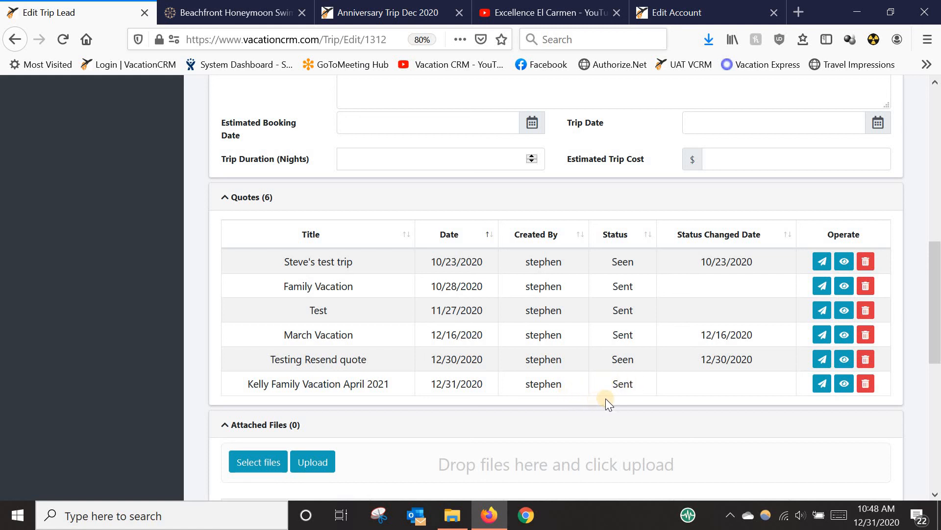
click(843, 385)
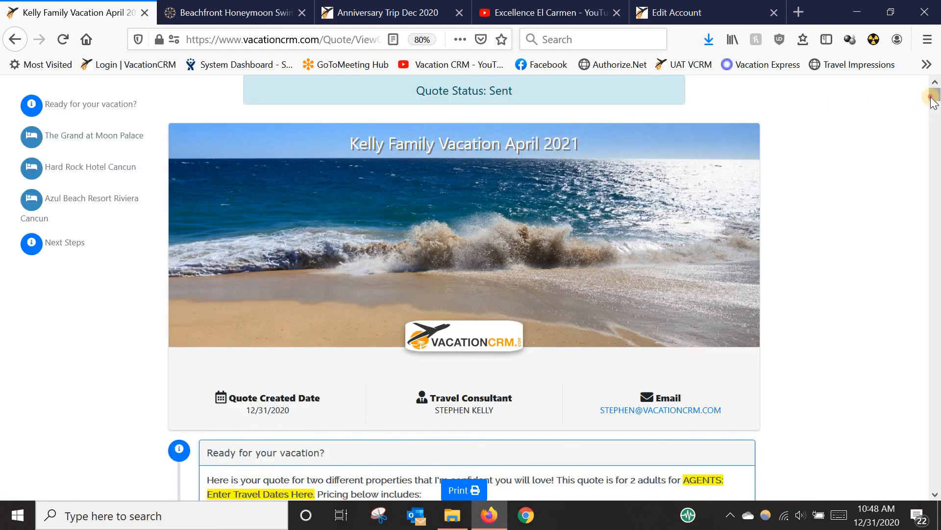
Step: Look through the sent quote, jumping between the Azul Beach Resort Riviera Cancun and The Grand at Moon Palace sections
drag(932, 101, 937, 327)
click(67, 199)
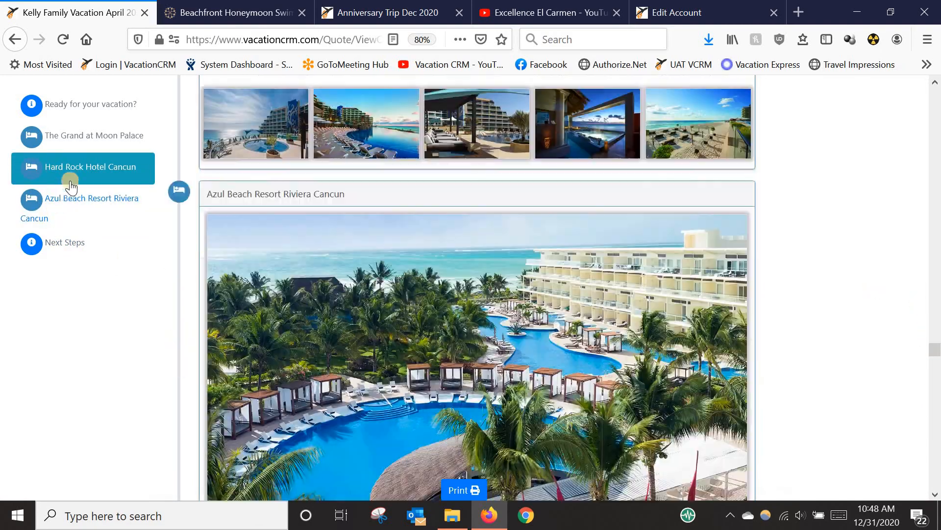
click(90, 137)
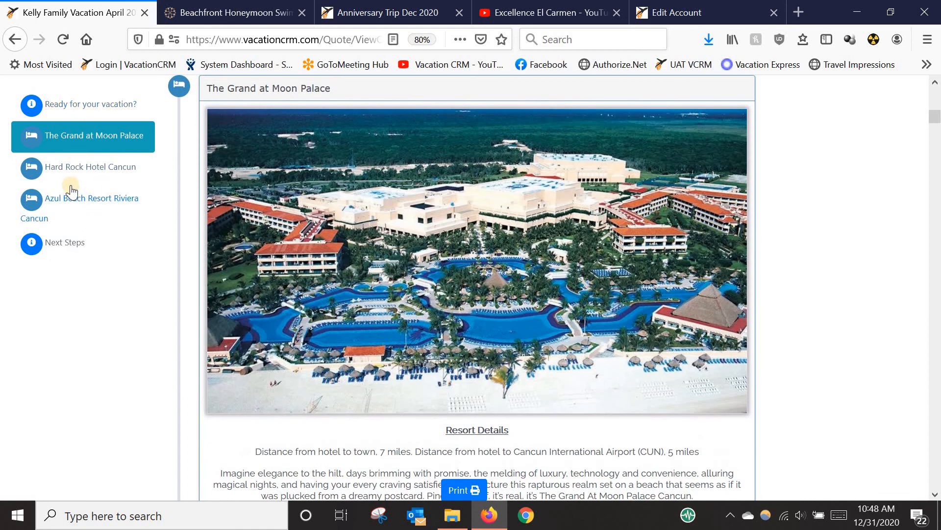
click(67, 199)
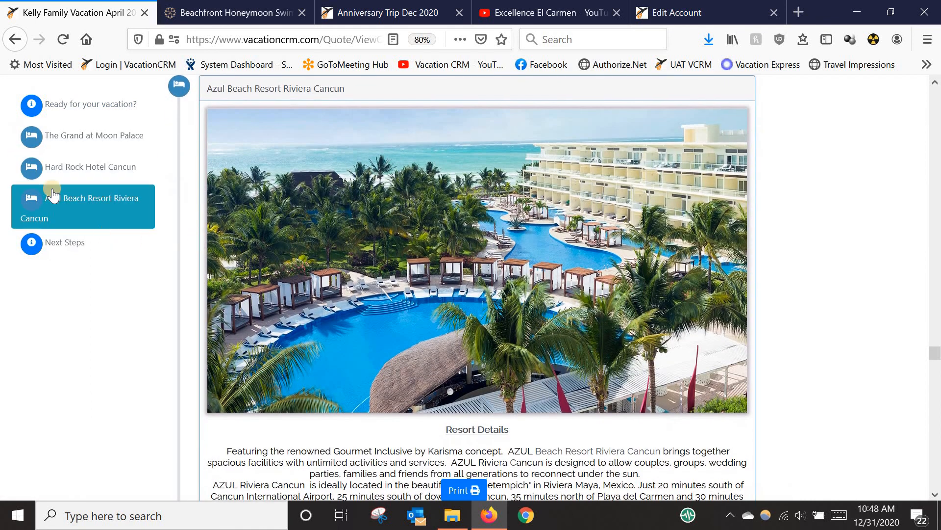
Step: Jump to The Grand at Moon Palace section and collapse the three resort sections and the Next Steps section
click(75, 137)
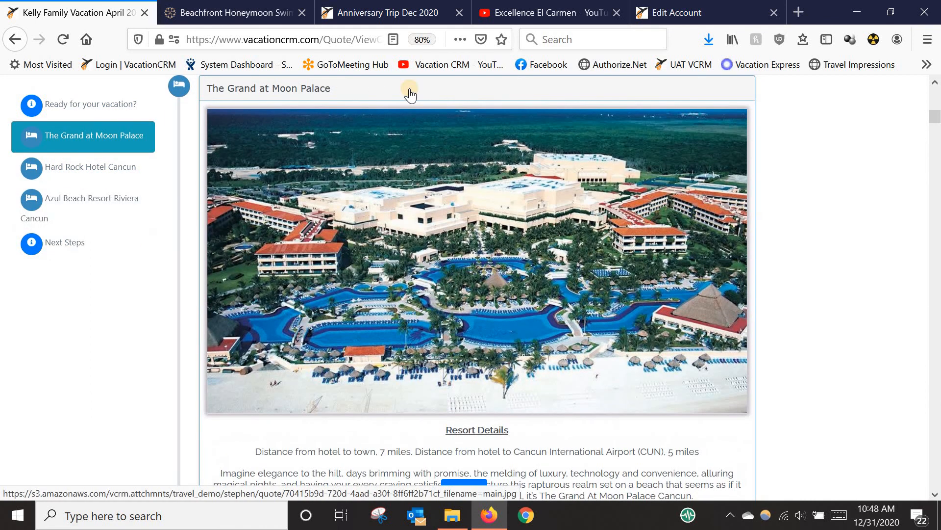
click(410, 91)
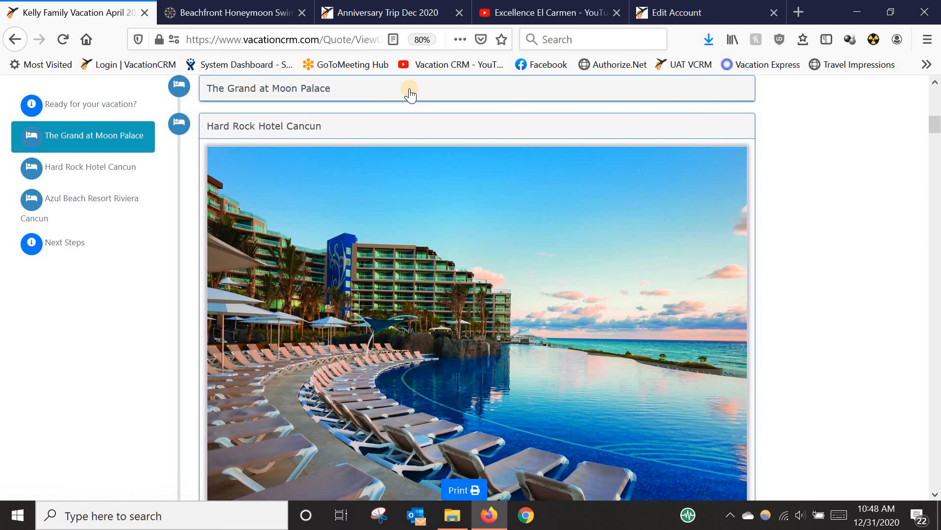
click(381, 128)
click(376, 167)
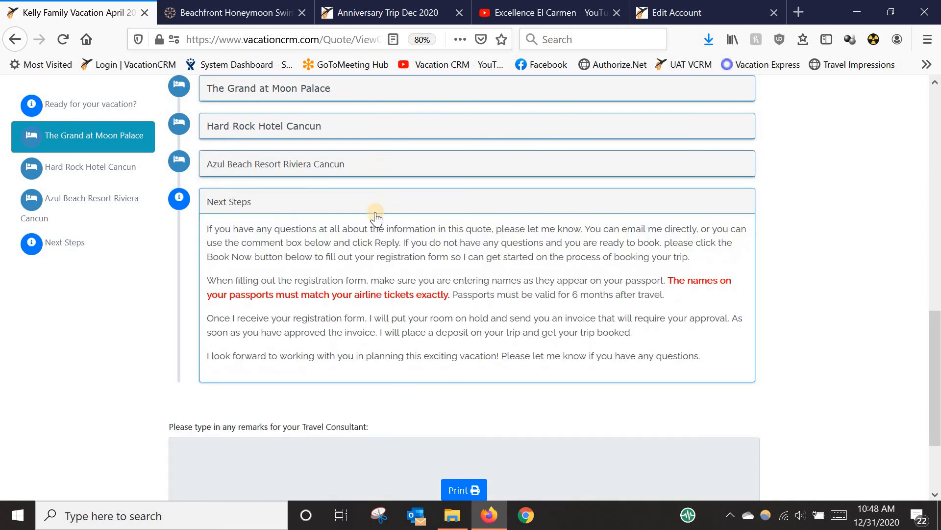
click(384, 198)
scroll(253, 351, up, 5)
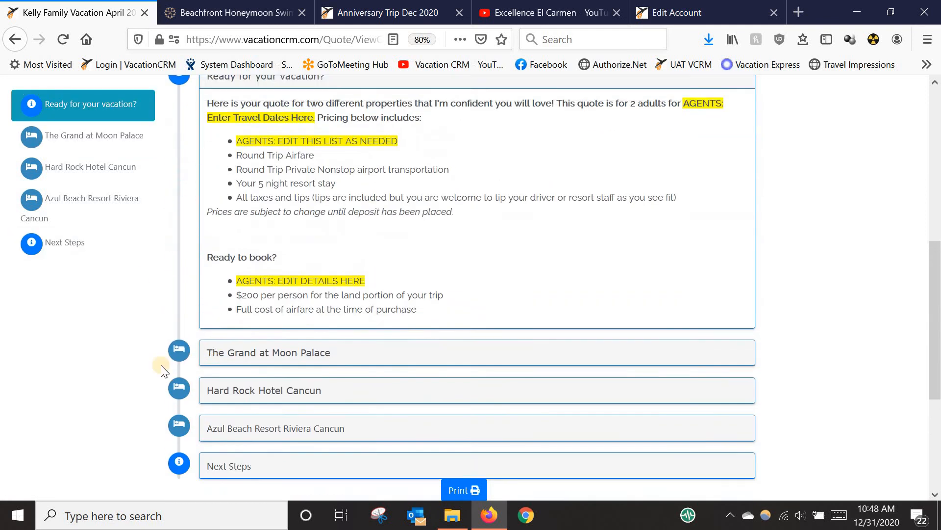
Step: Return to the trip lead and open the April 2021 family vacation quote for resending
click(11, 46)
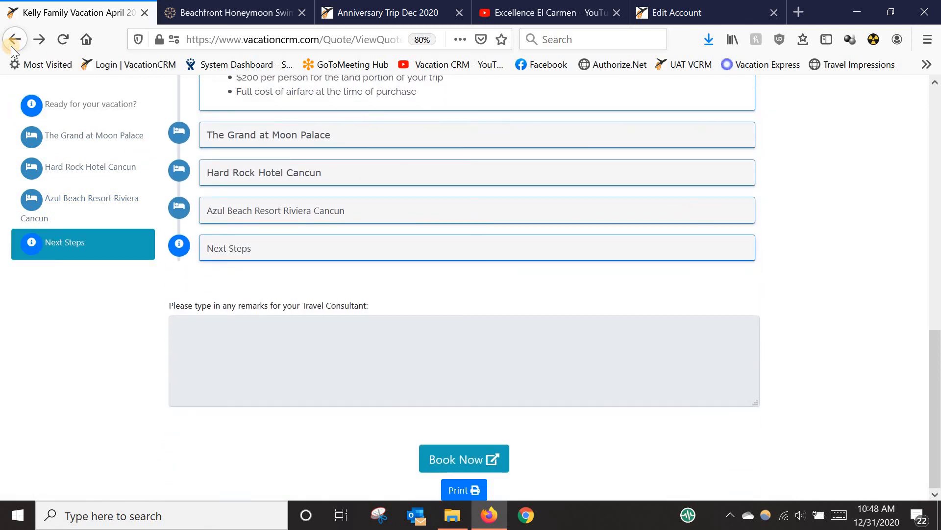
click(10, 46)
click(52, 139)
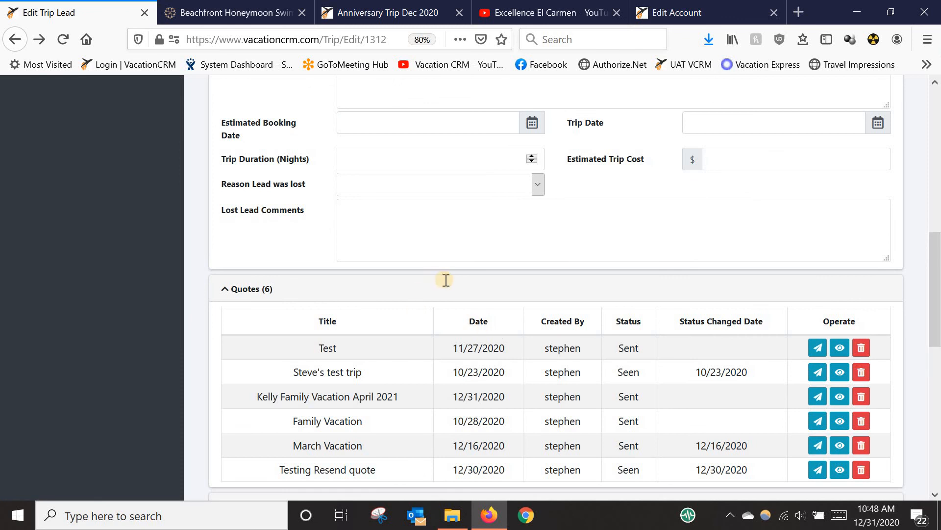
scroll(527, 315, down, 5)
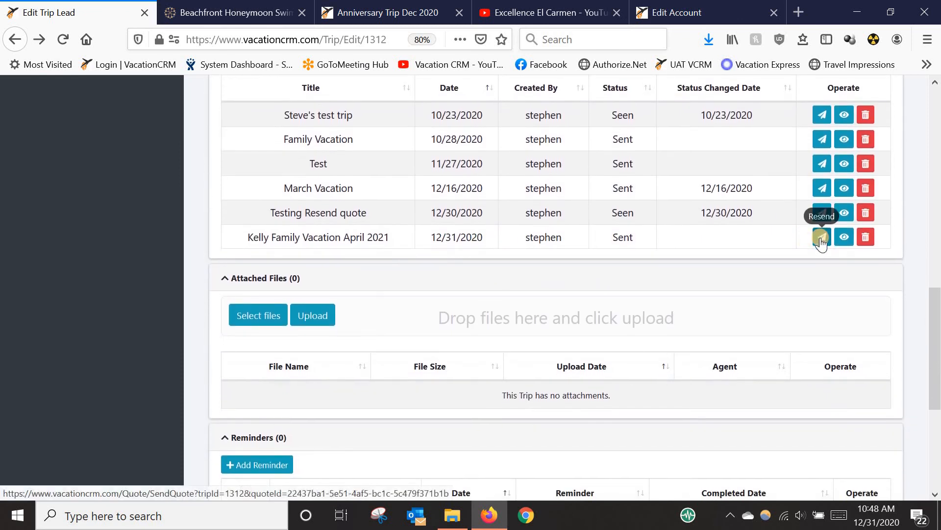
click(821, 237)
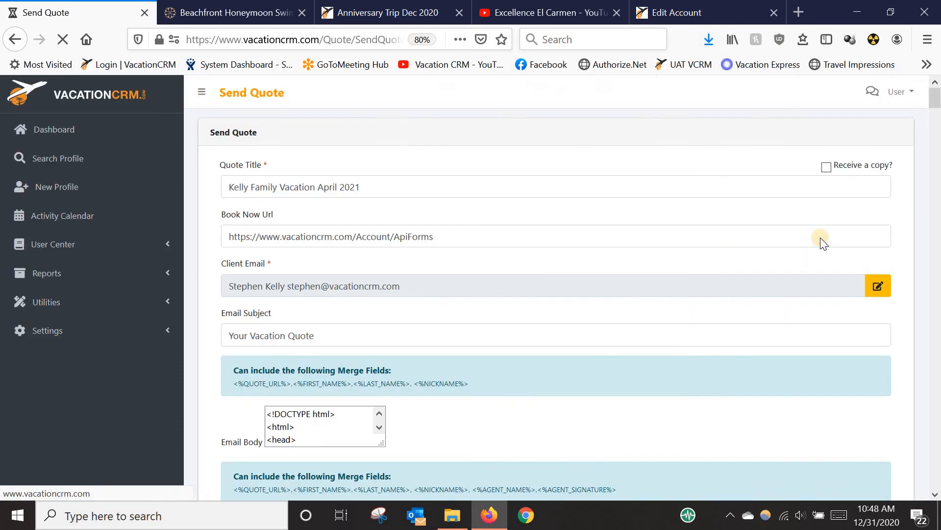
Step: Look over the resend form's title, email content and images, and return to the beginning of the trip lead without sending
scroll(648, 248, down, 5)
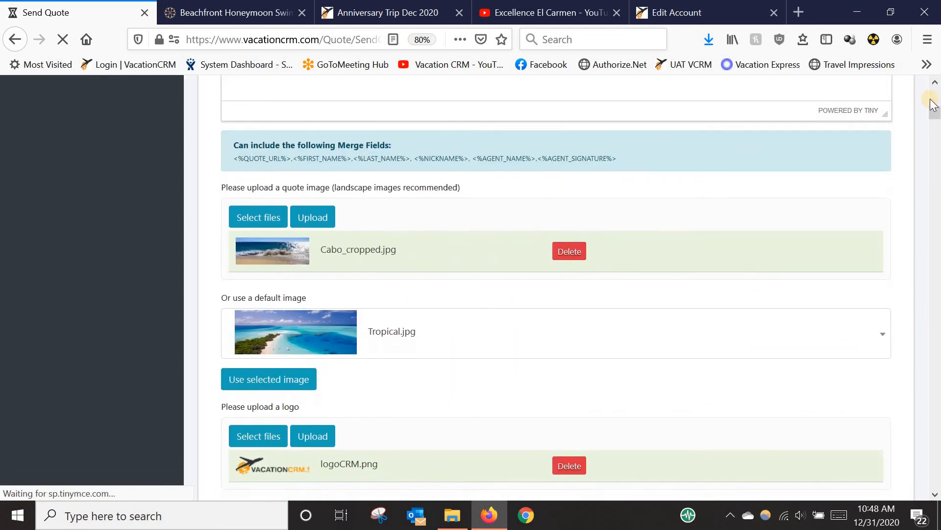
mouse_move(931, 113)
mouse_down()
mouse_move(936, 472)
mouse_move(915, 121)
mouse_up()
scroll(915, 121, up, 20)
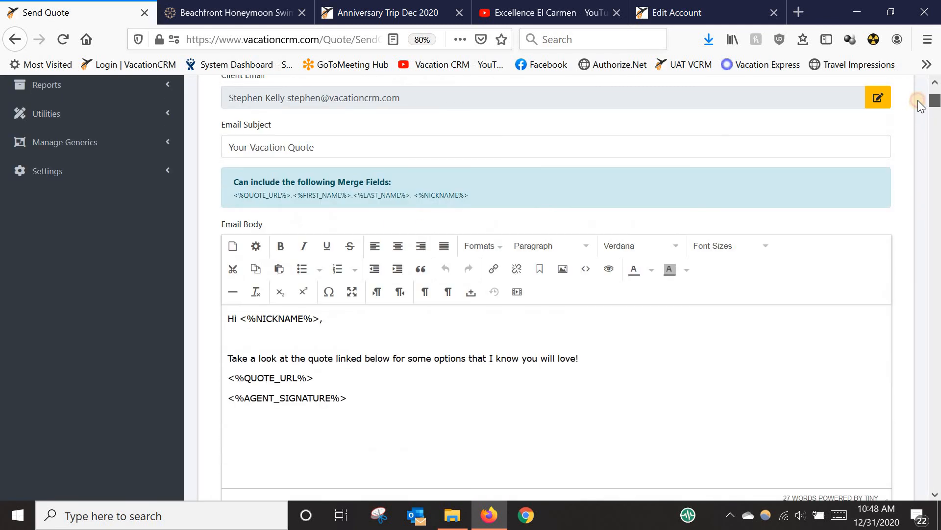
scroll(919, 102, up, 3)
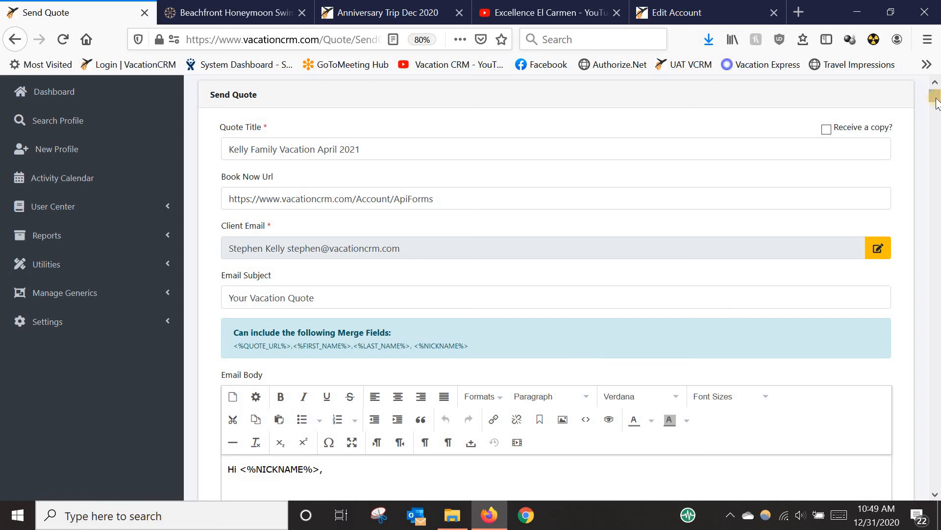
click(15, 39)
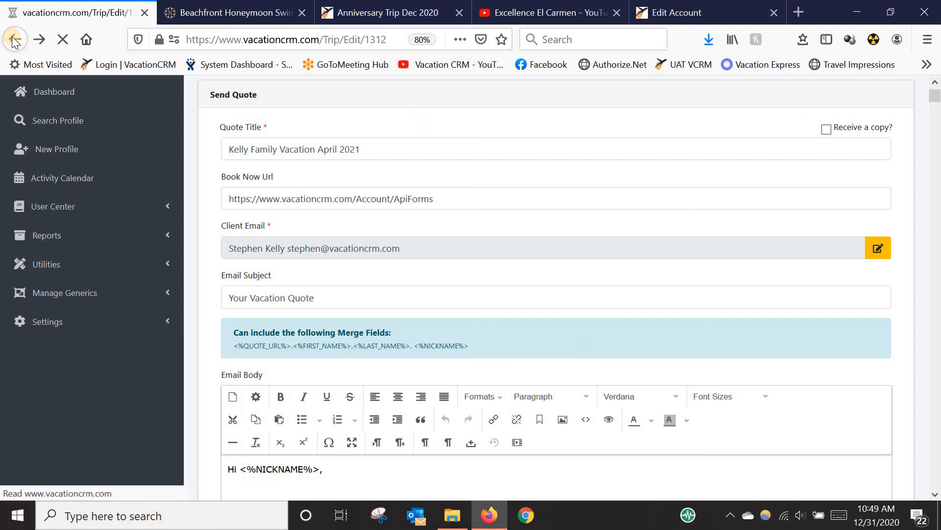
scroll(428, 289, up, 6)
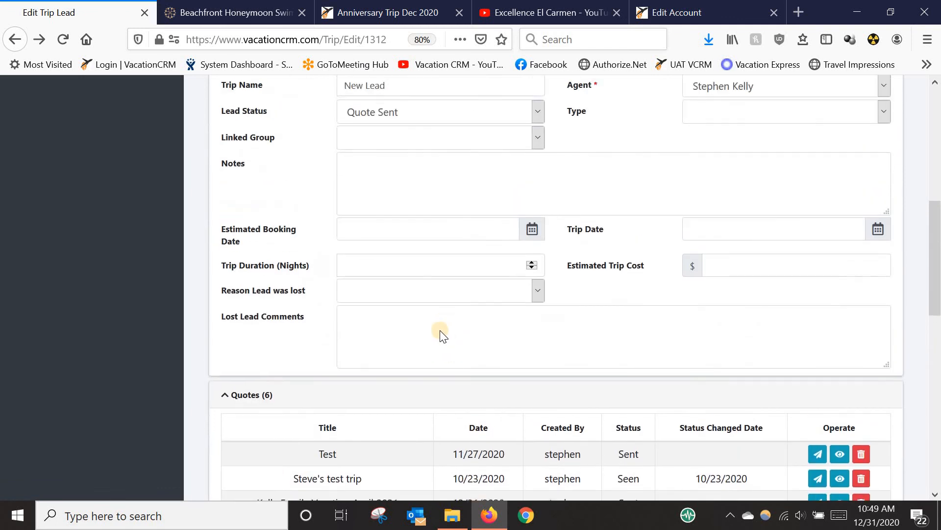
drag(934, 206, 934, 89)
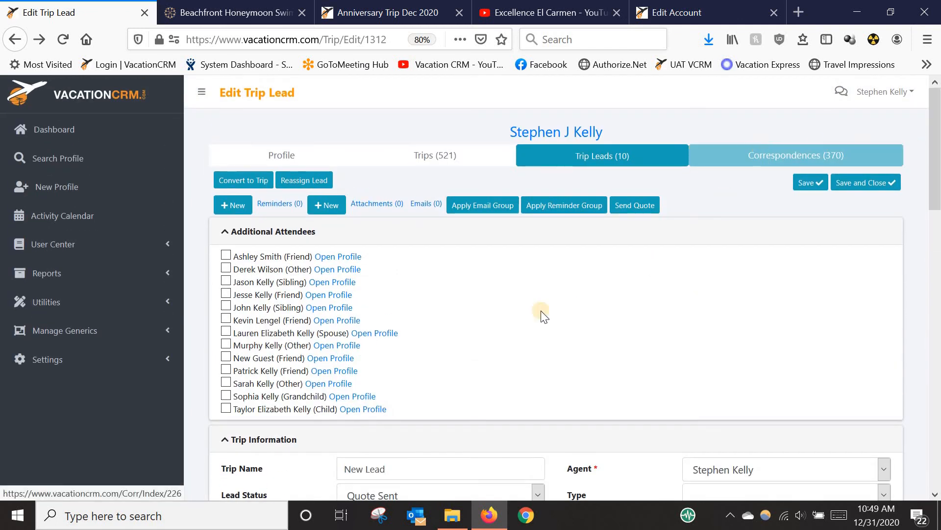